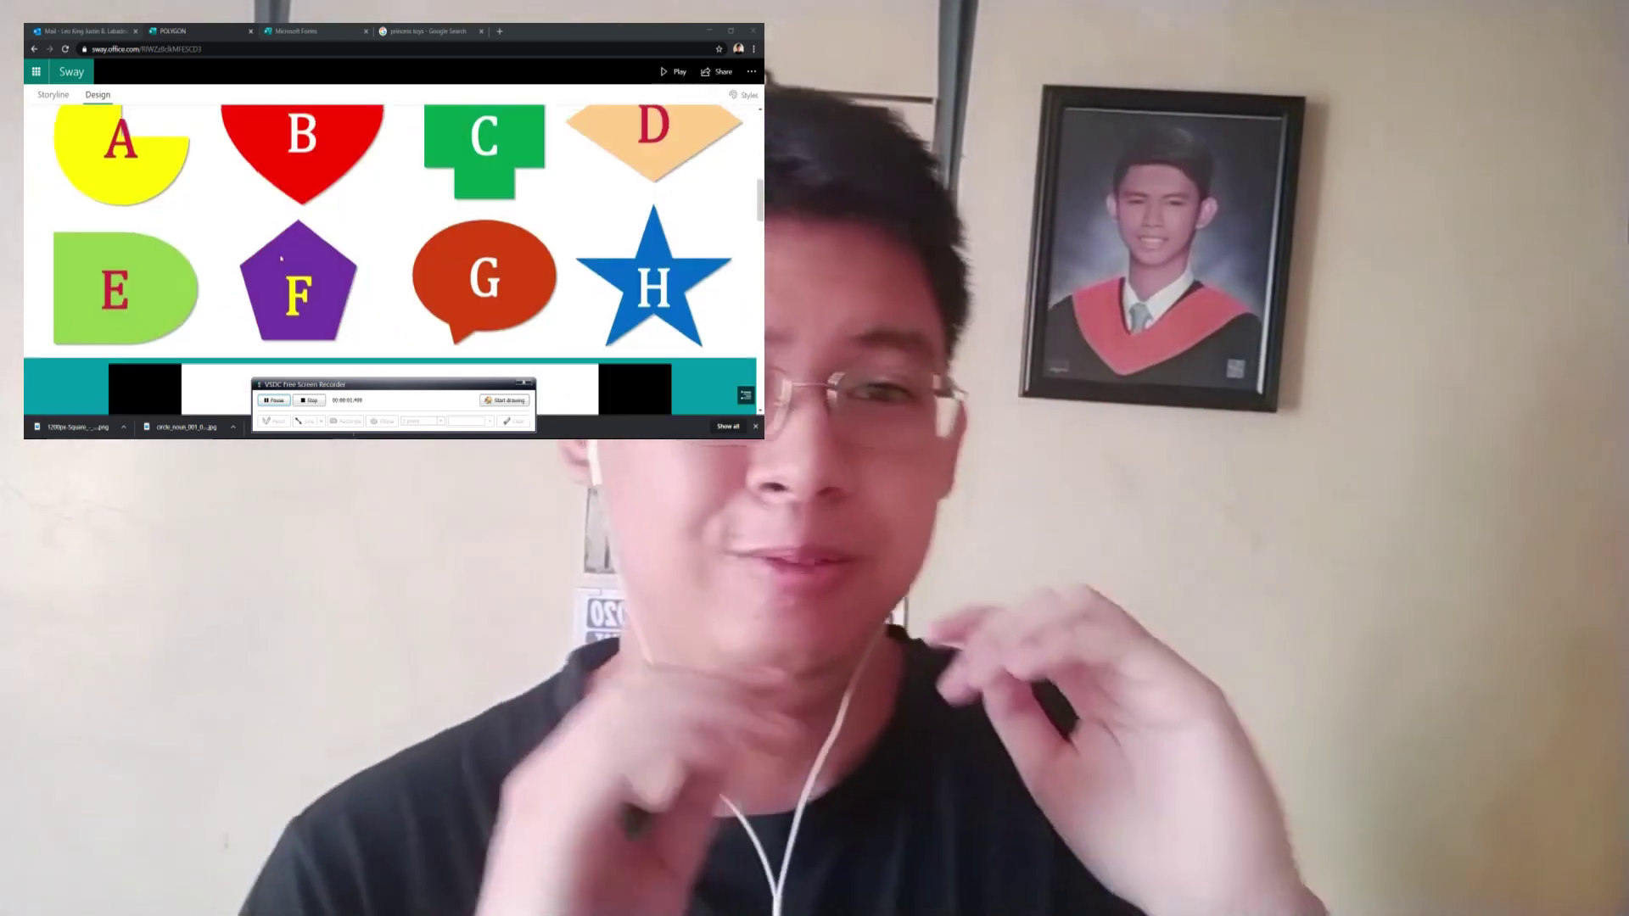
# Scroll through the My Sways list of three Sways, including Untitled and RELATIONS and FUNCTIONS.
pyautogui.scroll(2, 331, 259)
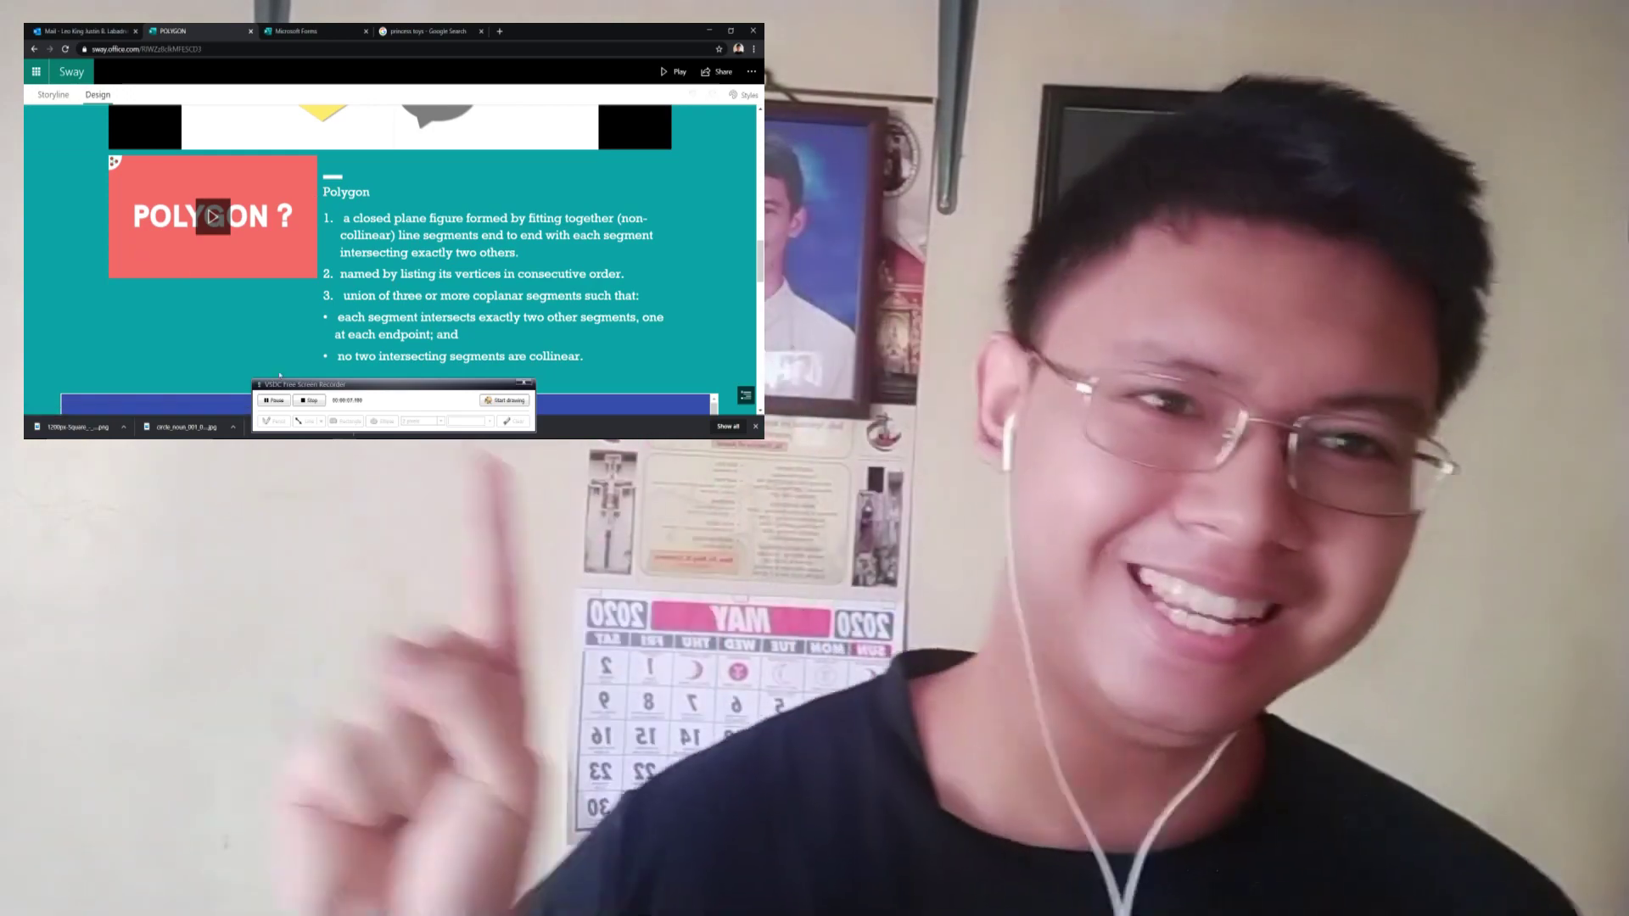
pyautogui.scroll(-5, 476, 315)
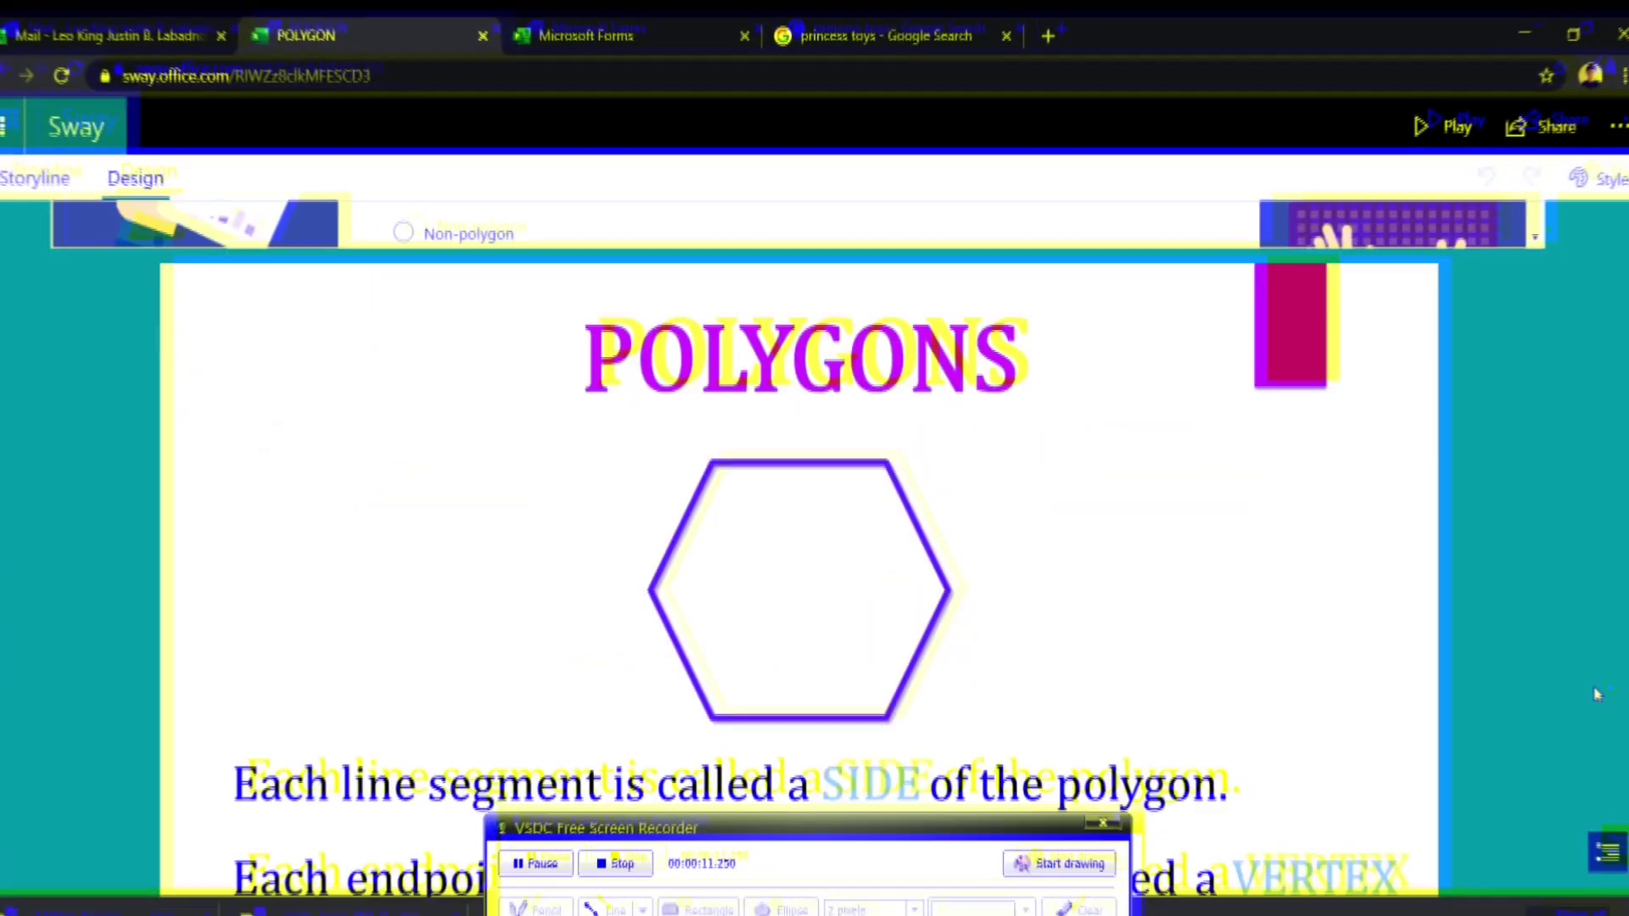
pyautogui.scroll(-5, 1112, 640)
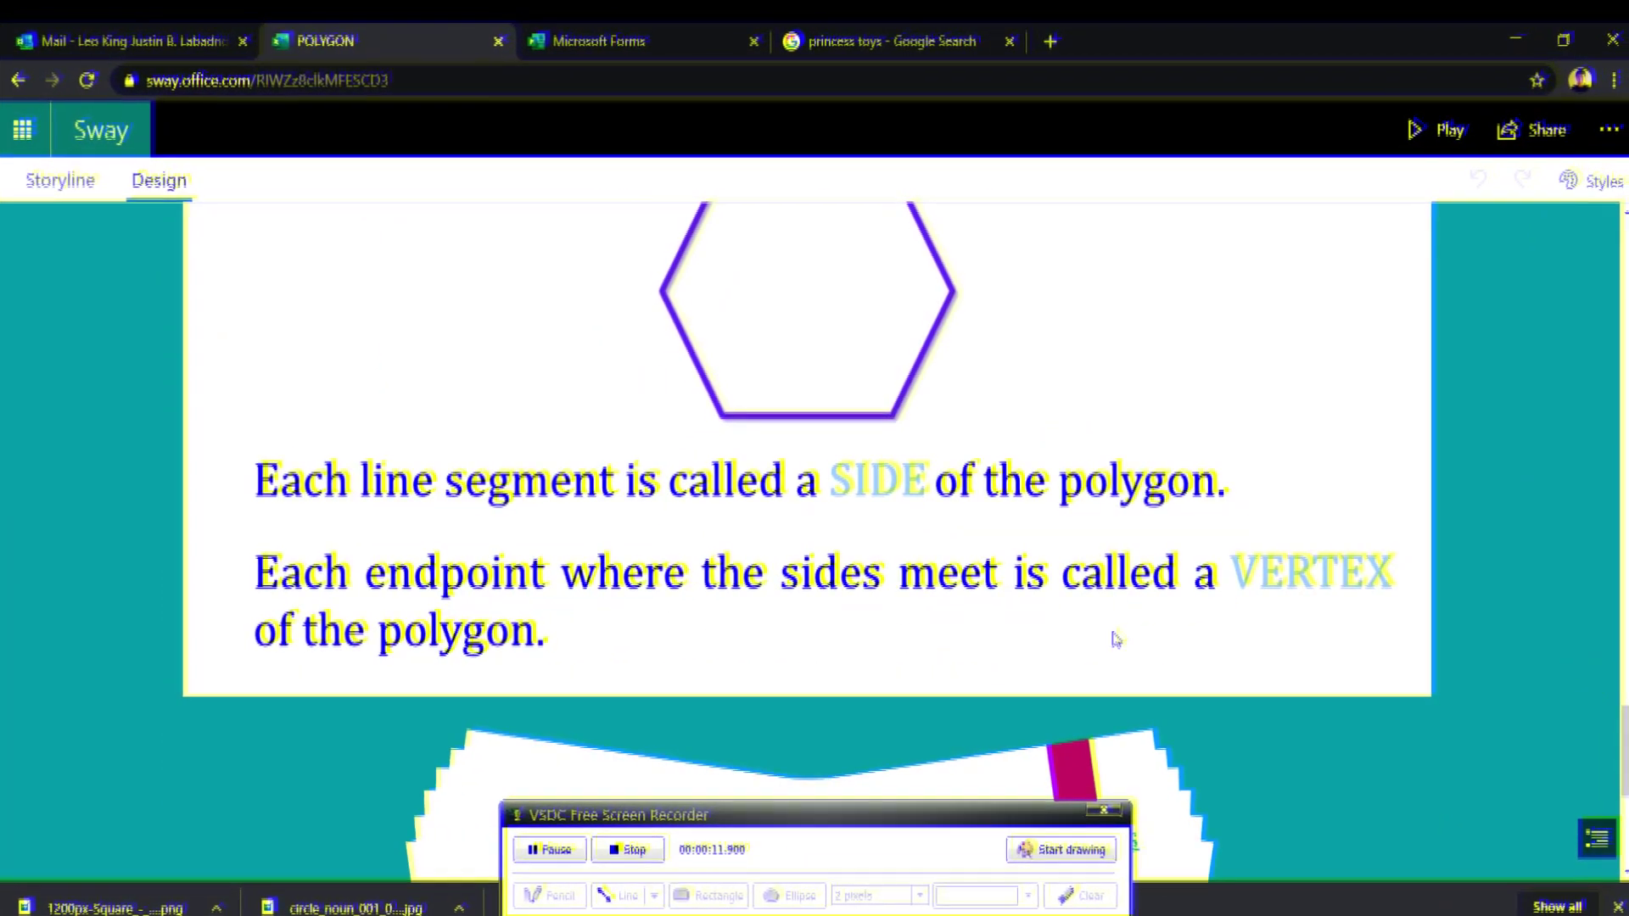
pyautogui.scroll(5, 953, 604)
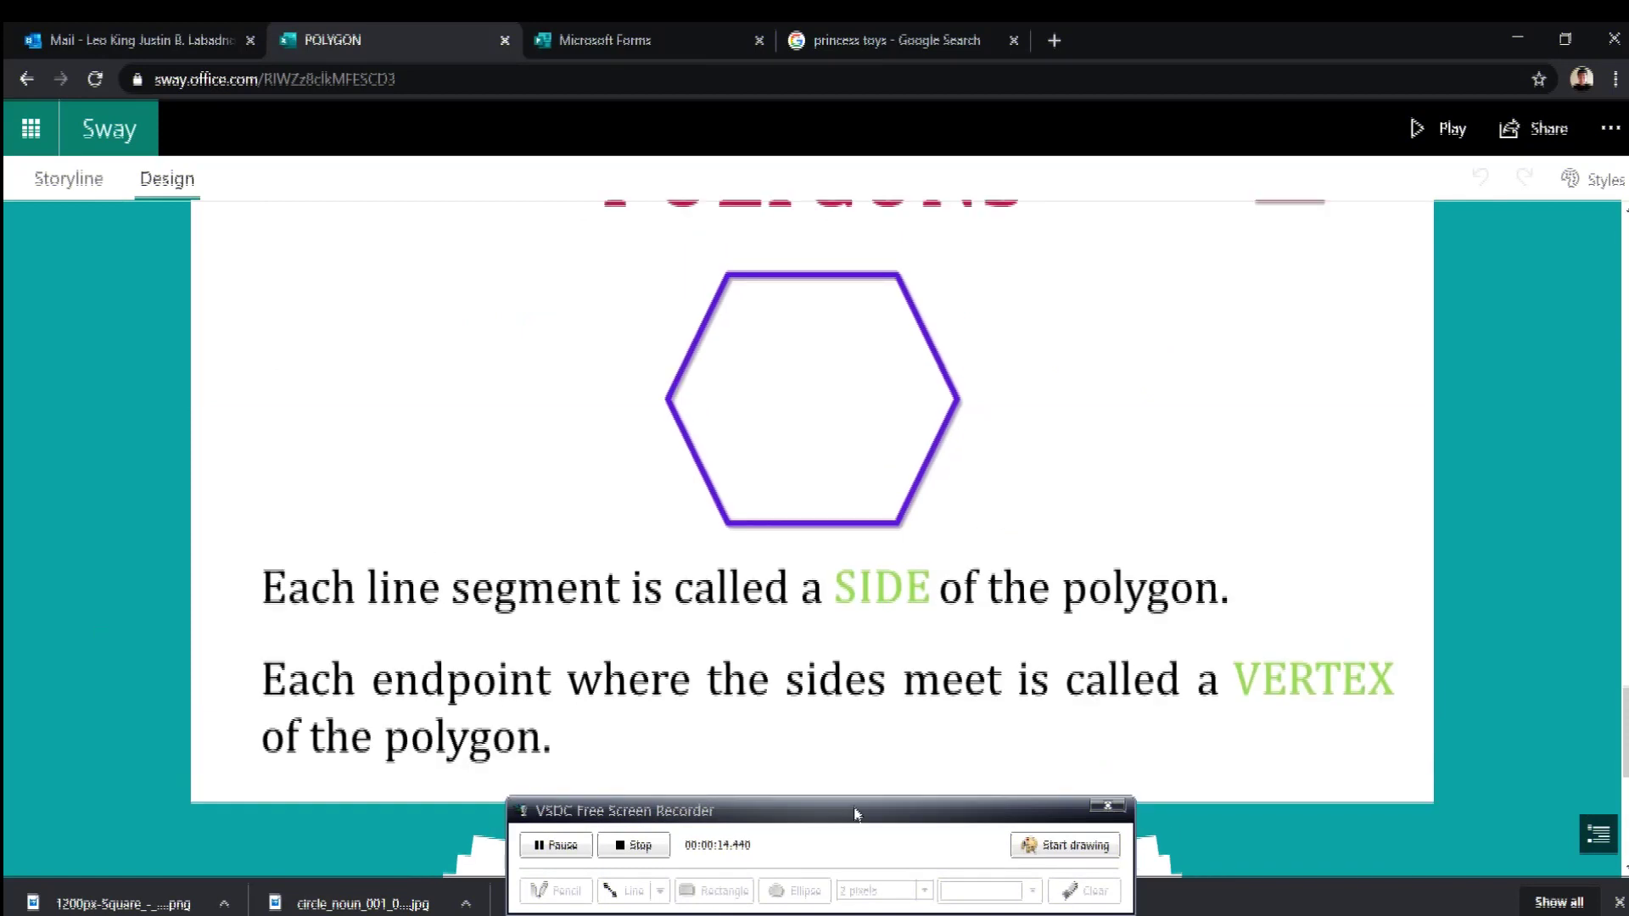
pyautogui.scroll(-6, 897, 544)
pyautogui.scroll(-6, 897, 544)
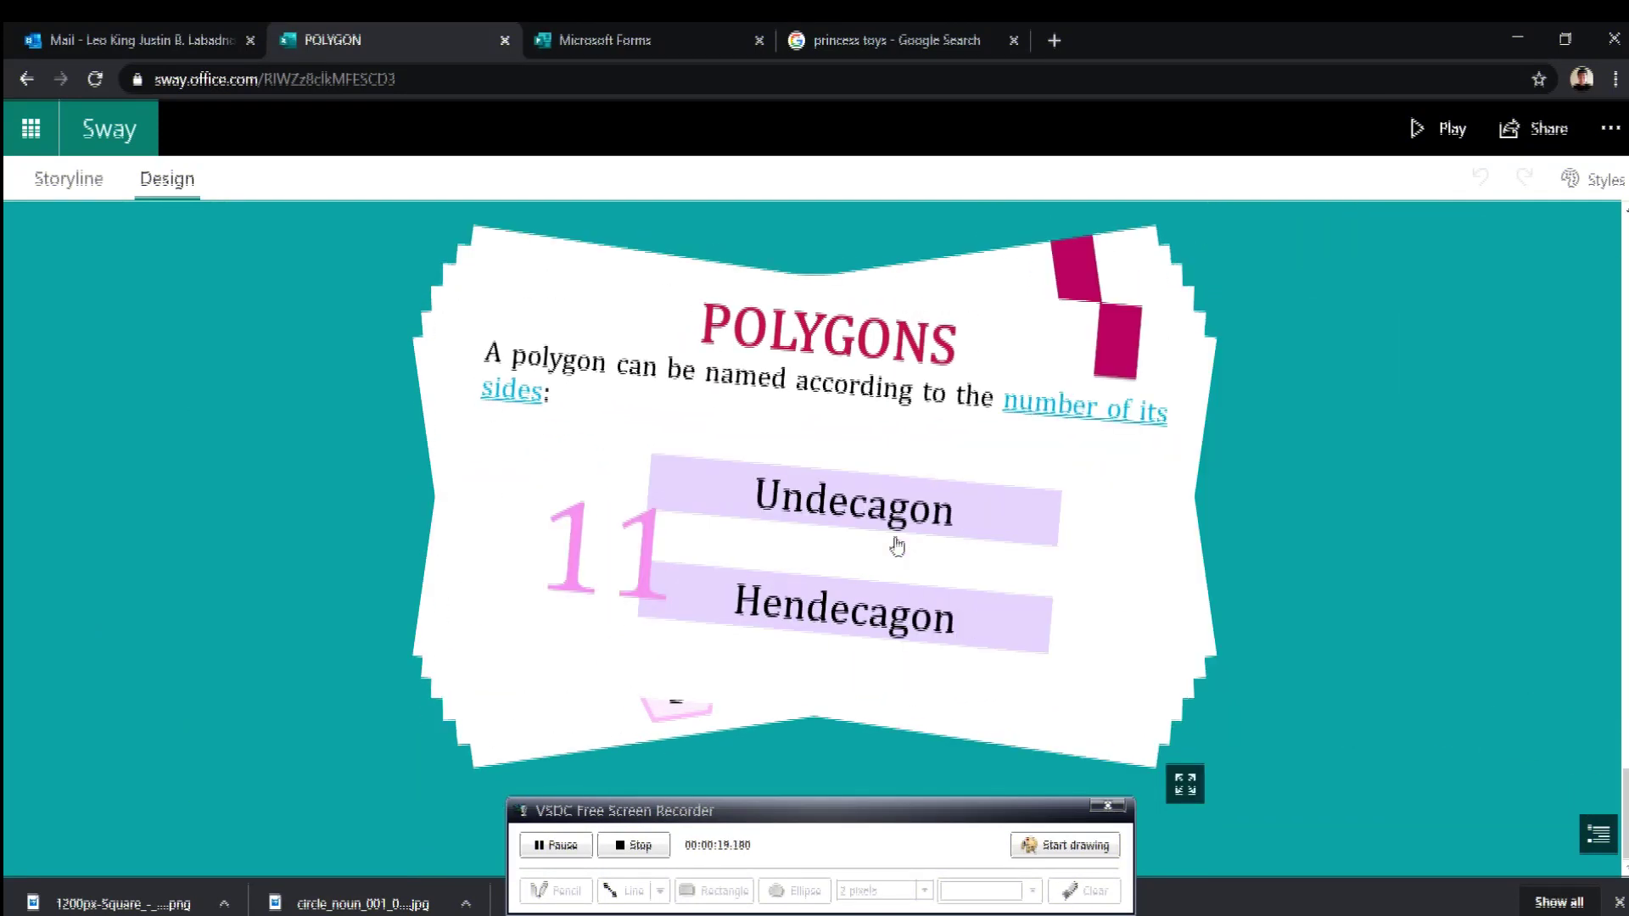
pyautogui.scroll(-2, 896, 545)
pyautogui.scroll(10, 896, 544)
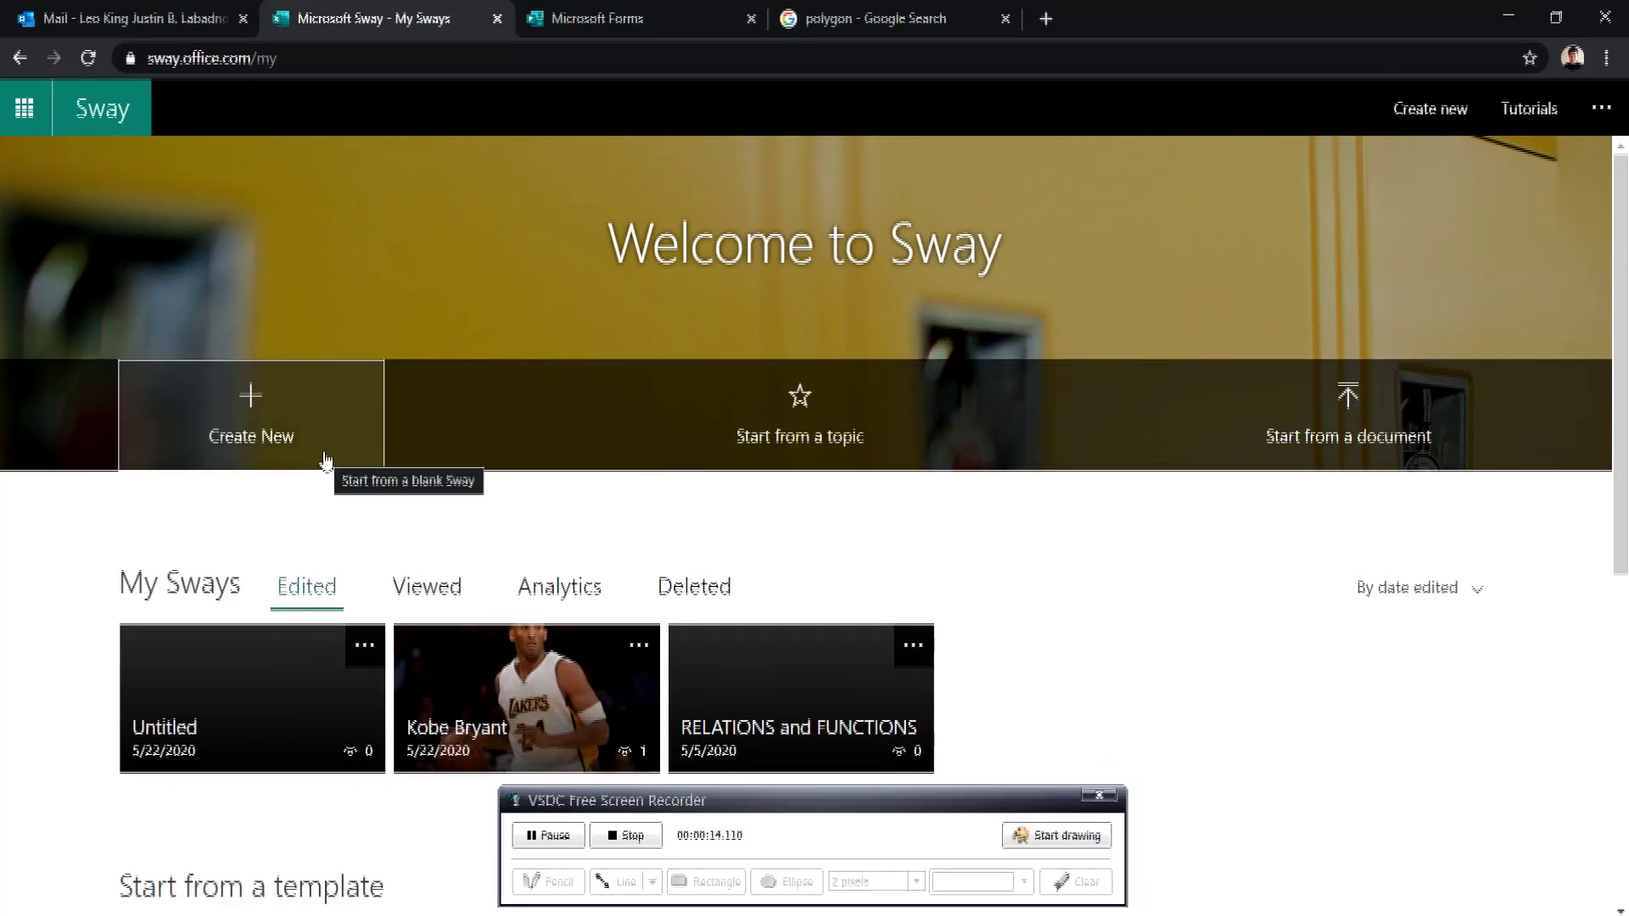
# Create a blank Sway titled POLYGON and pick a background image for its title card.
pyautogui.click(325, 461)
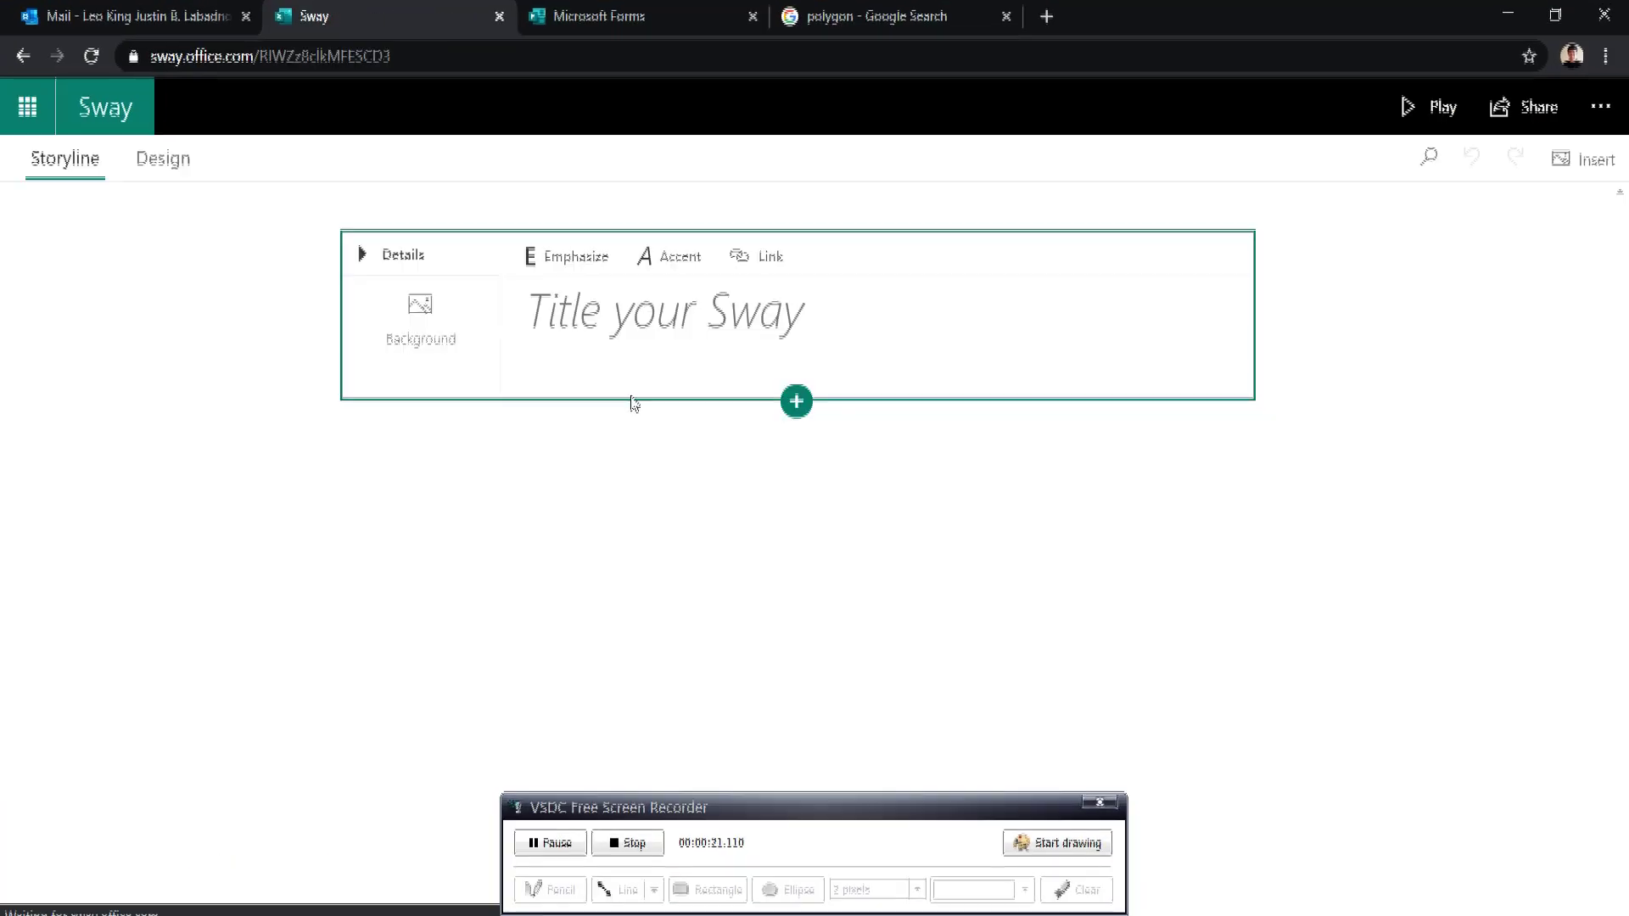
pyautogui.click(644, 315)
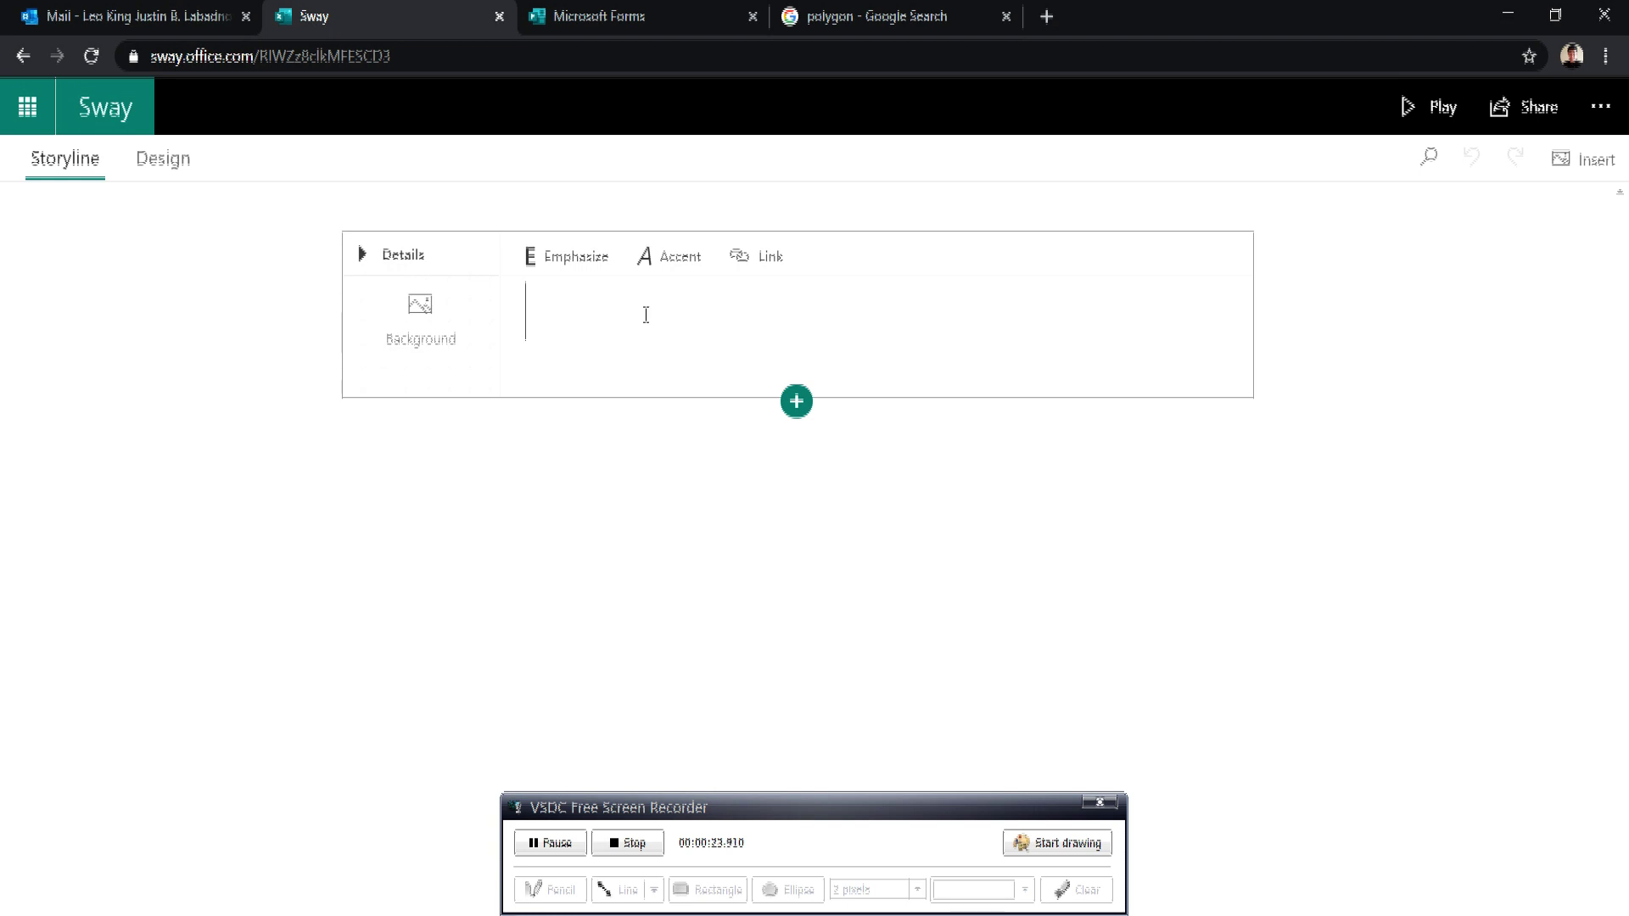
pyautogui.write('POLYGON')
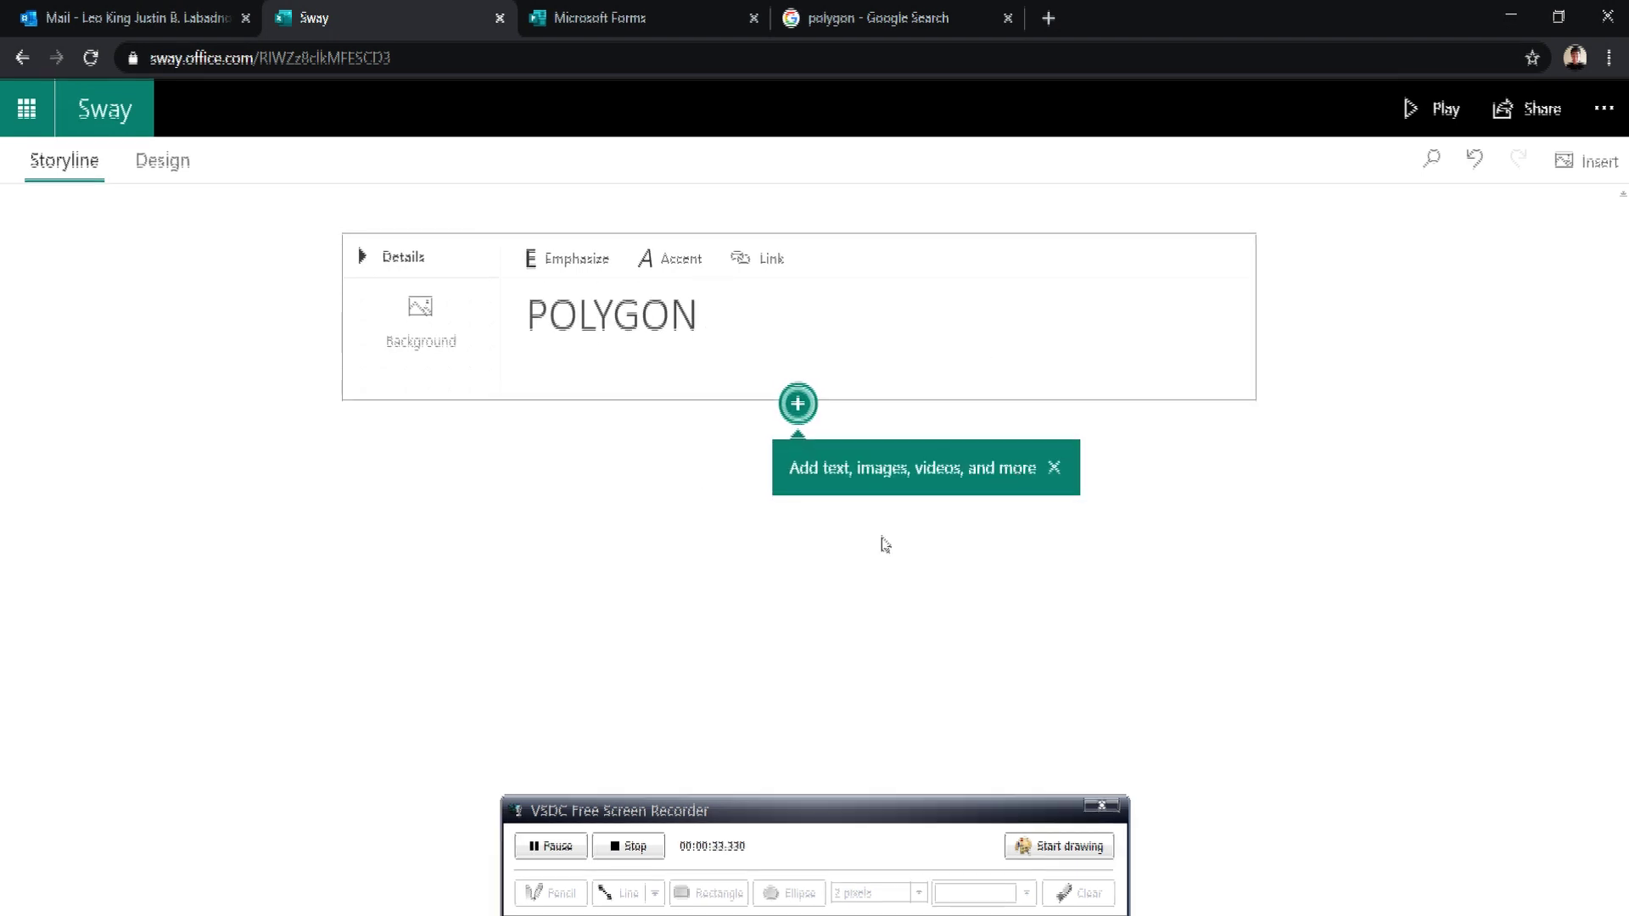
pyautogui.click(435, 325)
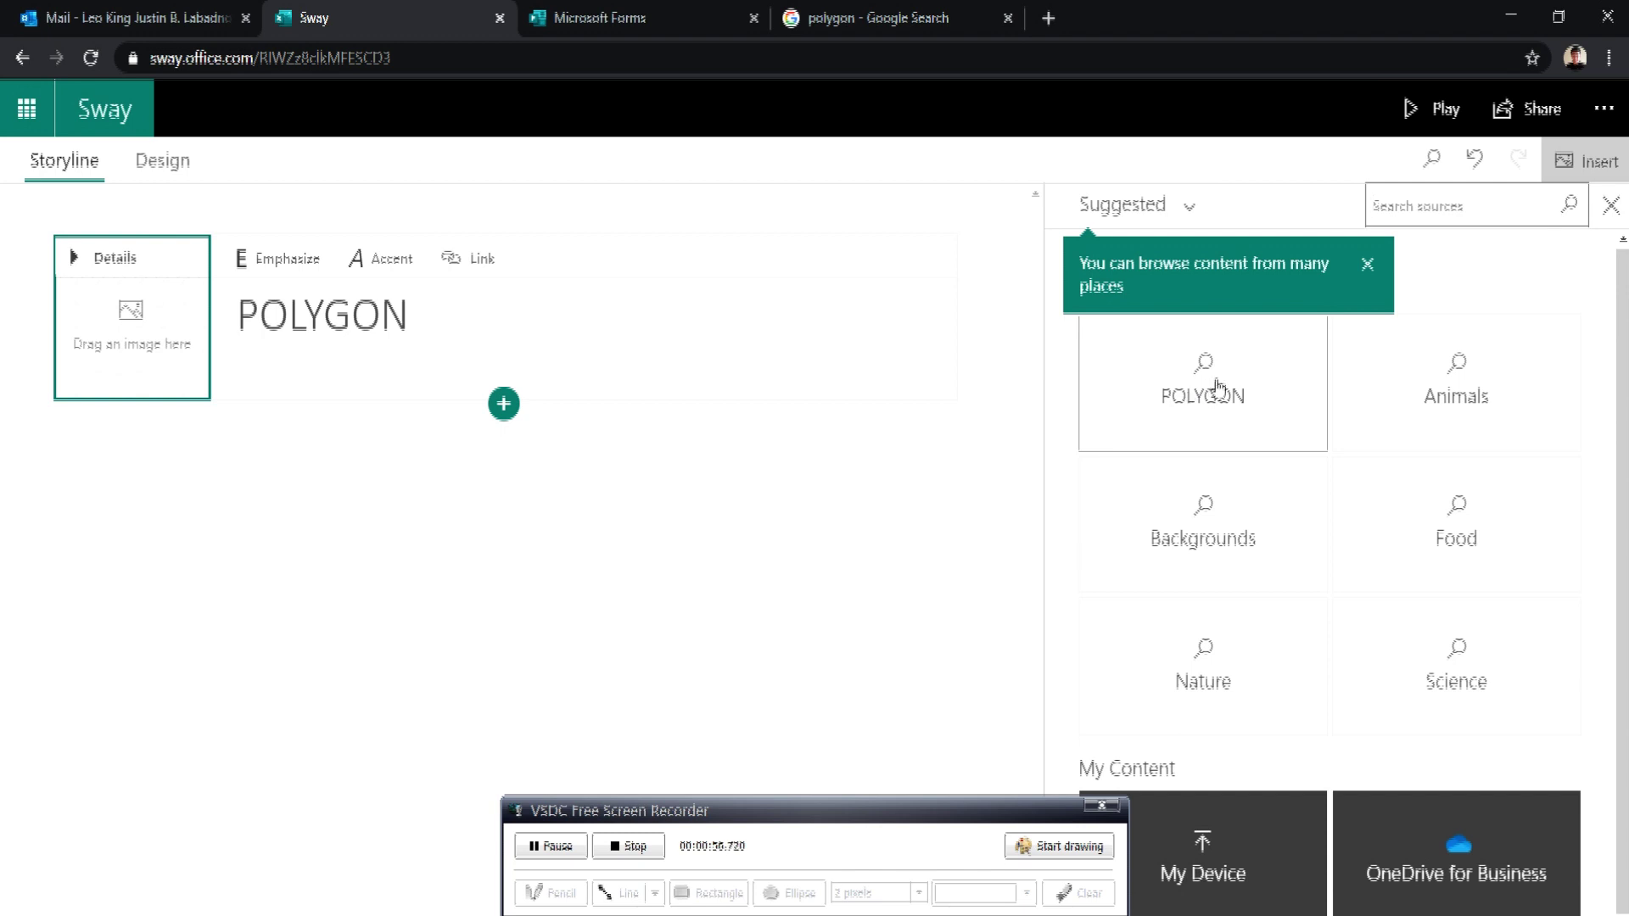
# Set the colourful triangles image from the POLYGON suggestions as the title background, then preview the design.
pyautogui.click(1217, 386)
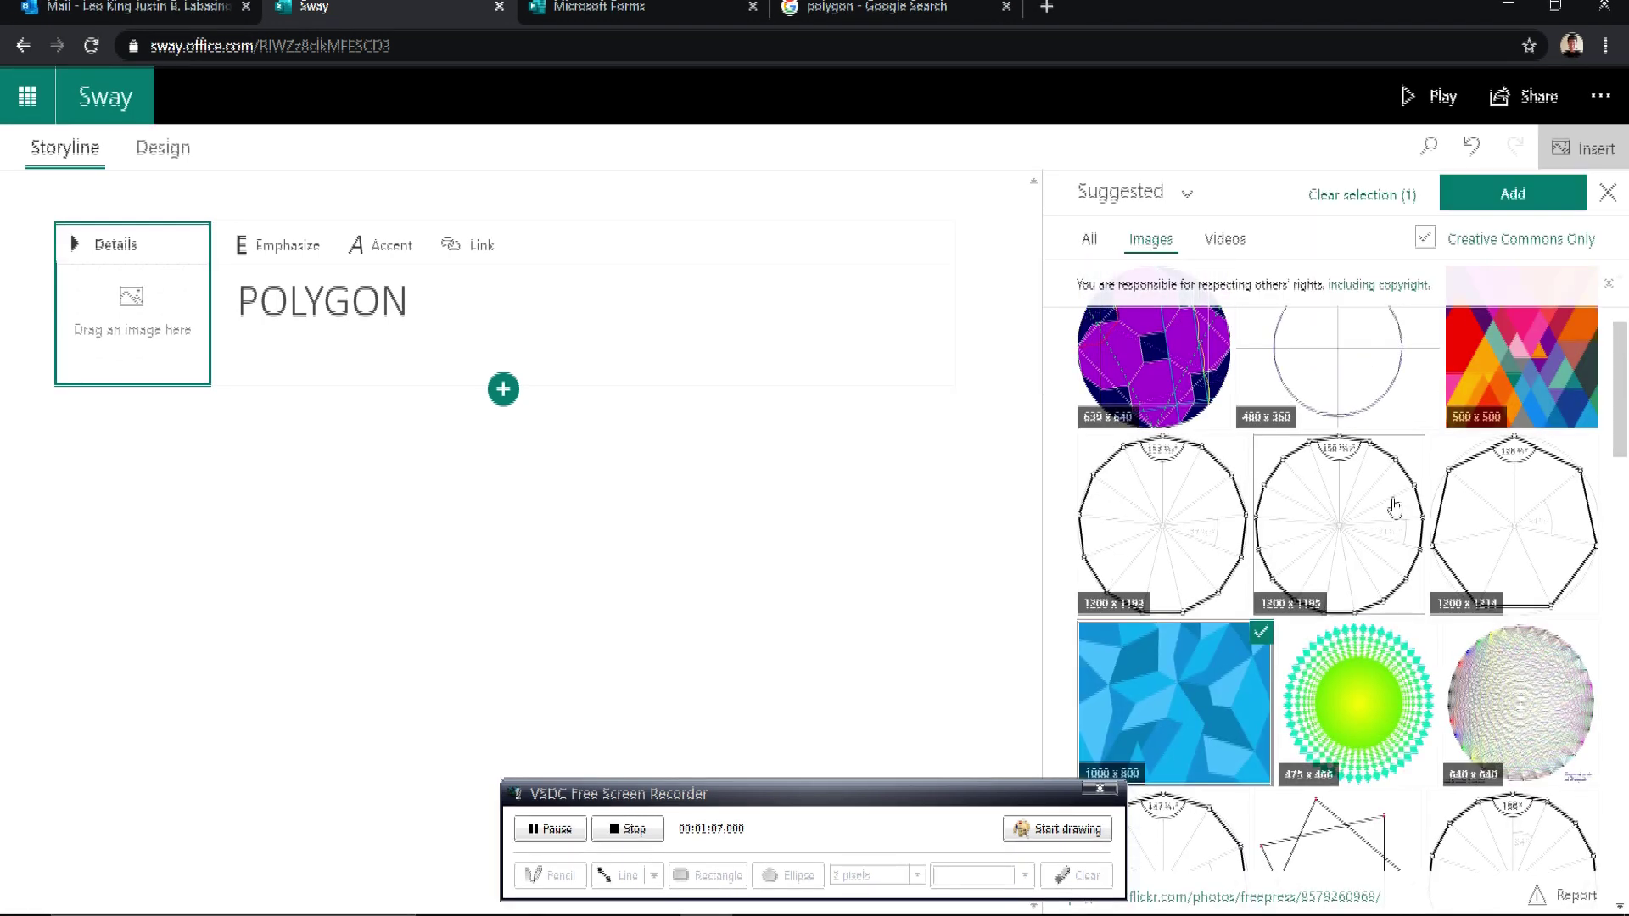
pyautogui.scroll(1, 1392, 509)
pyautogui.click(1581, 459)
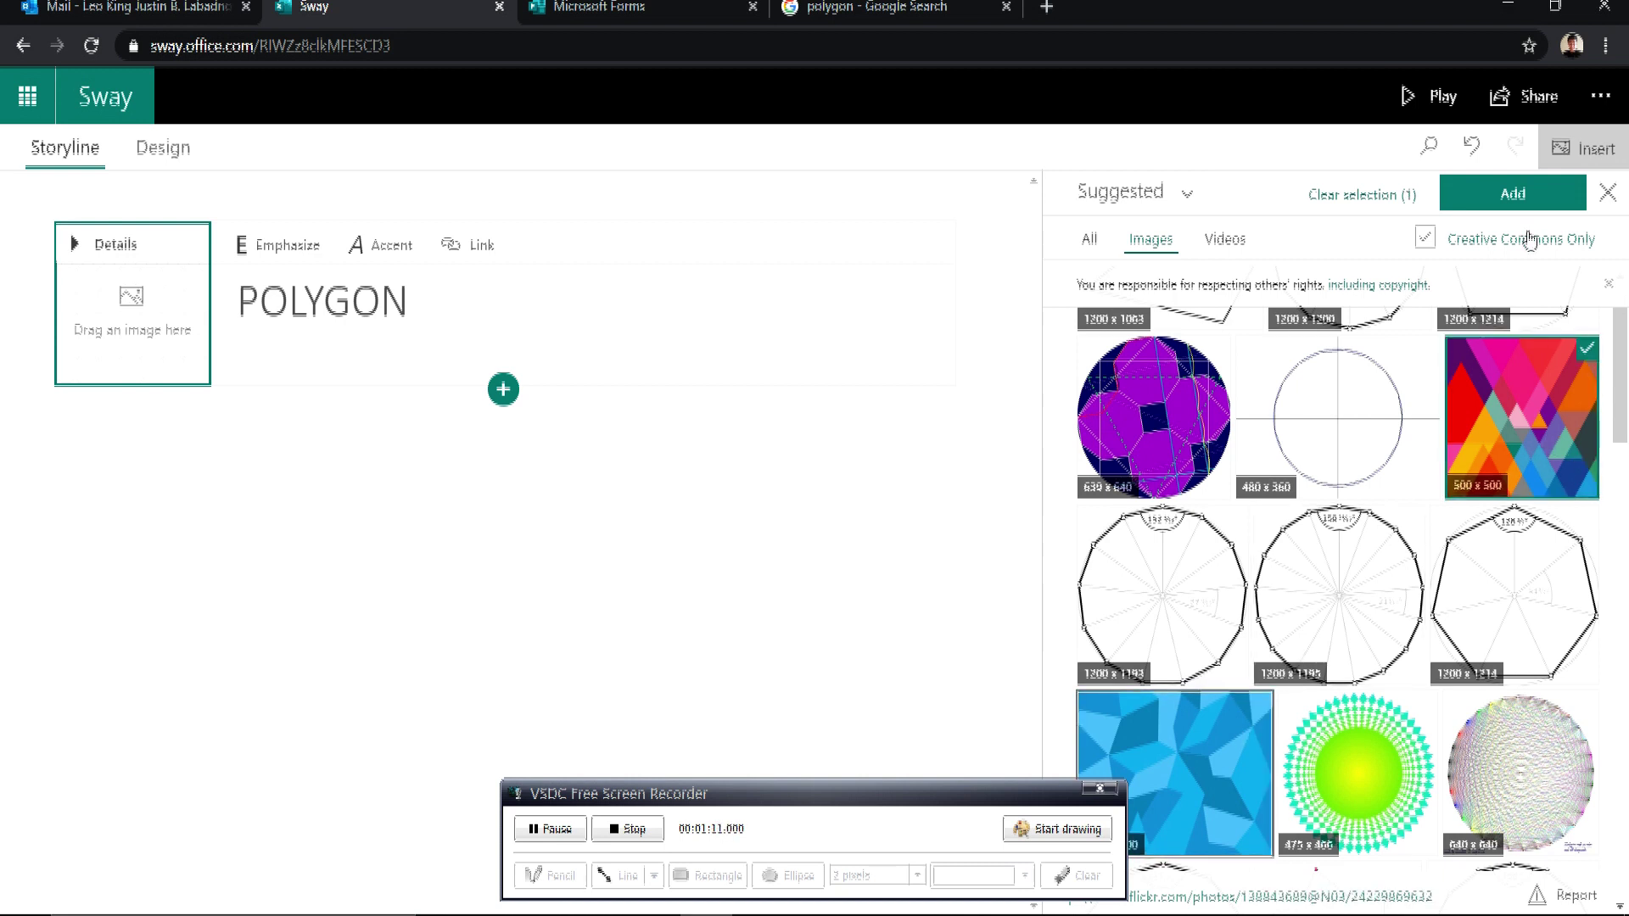
pyautogui.click(1515, 197)
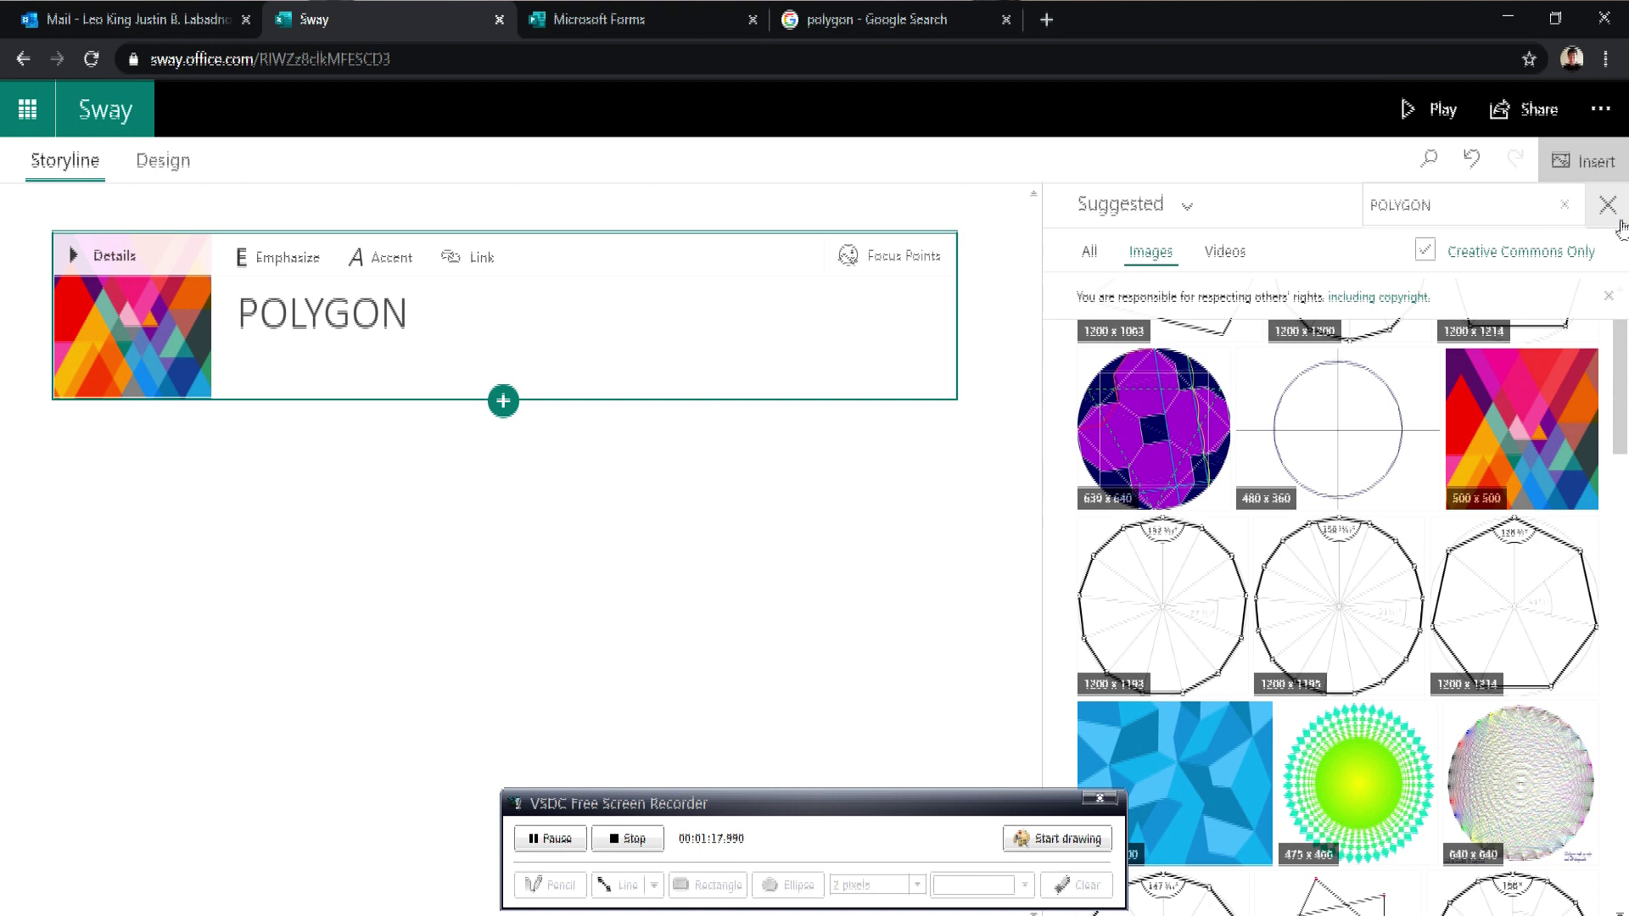
pyautogui.click(1620, 222)
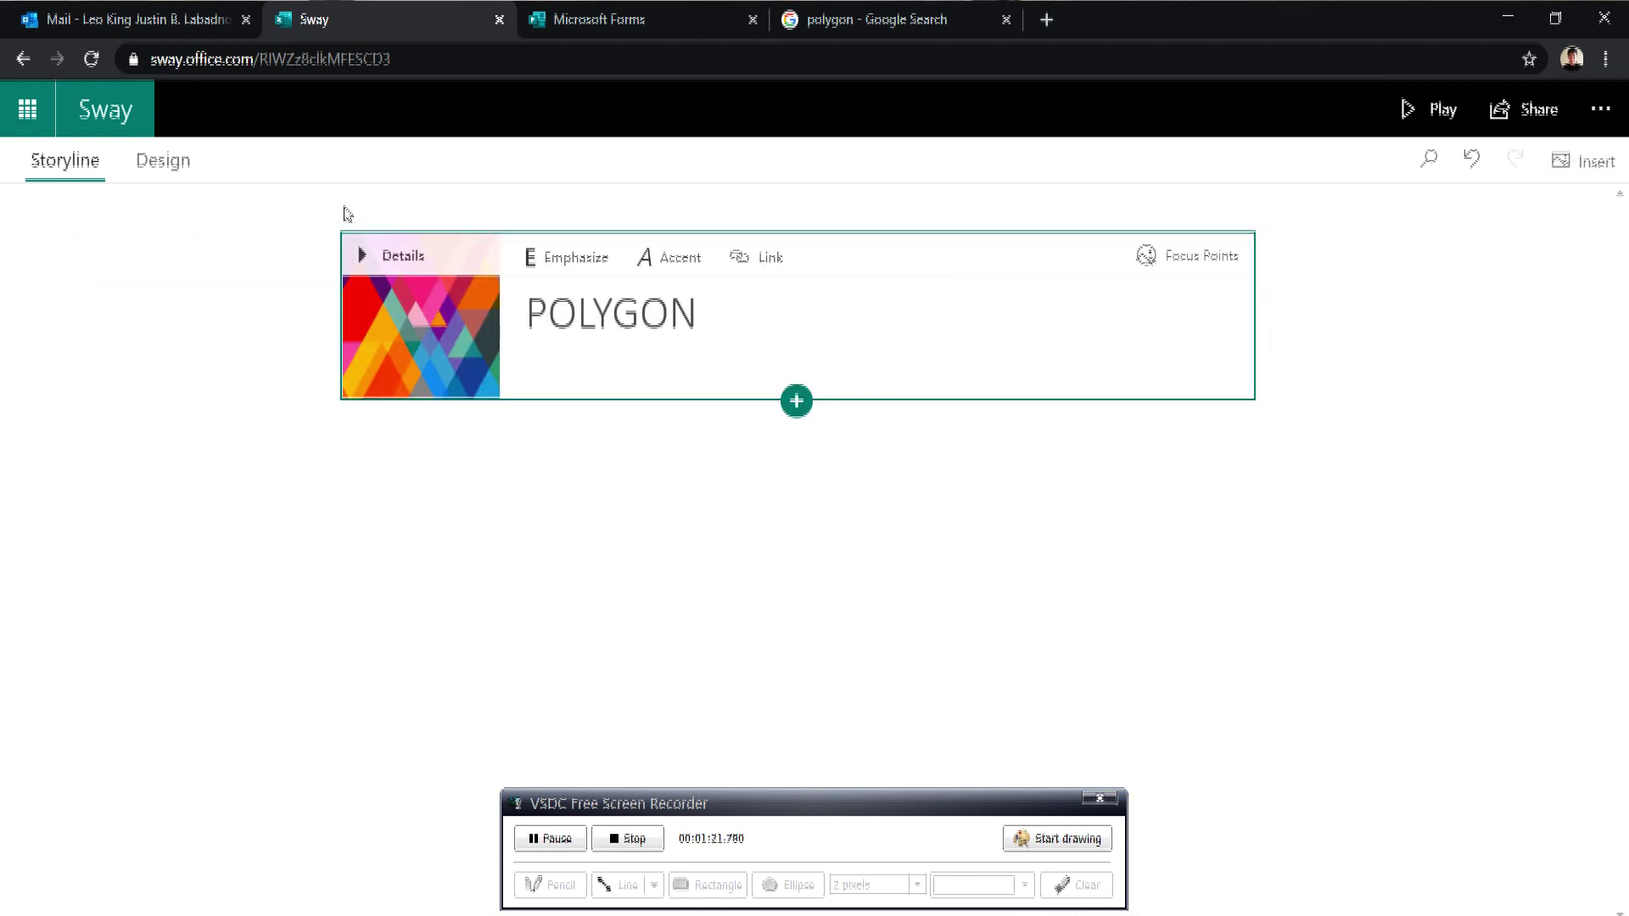
pyautogui.click(163, 161)
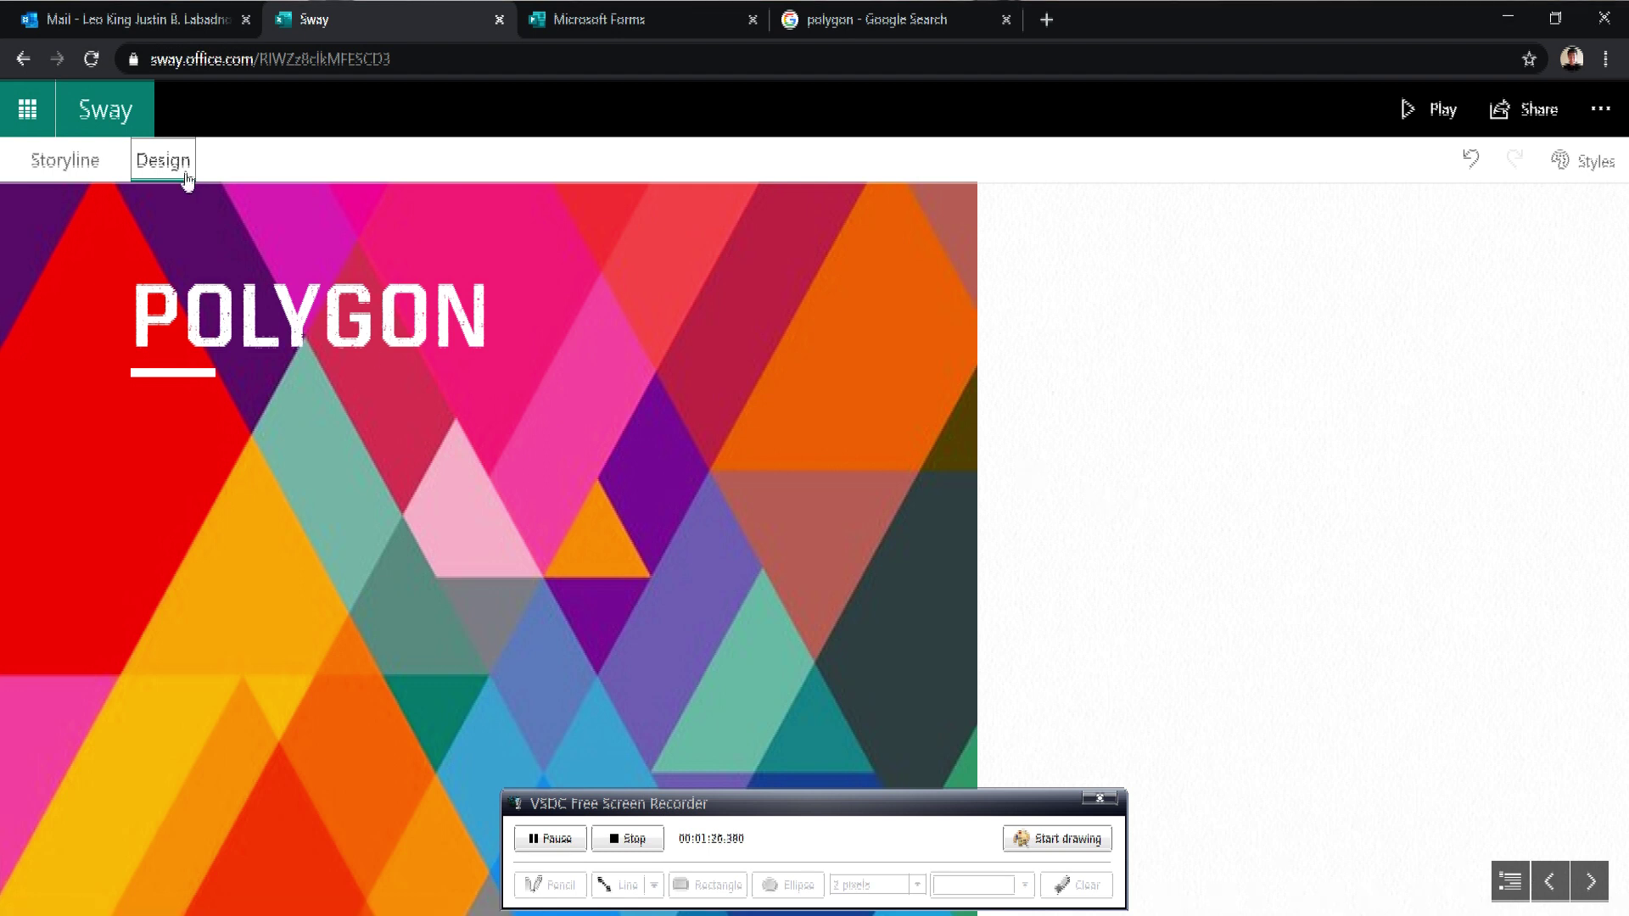
# Return to the Storyline and show the new-card options below the POLYGON title card.
pyautogui.click(80, 166)
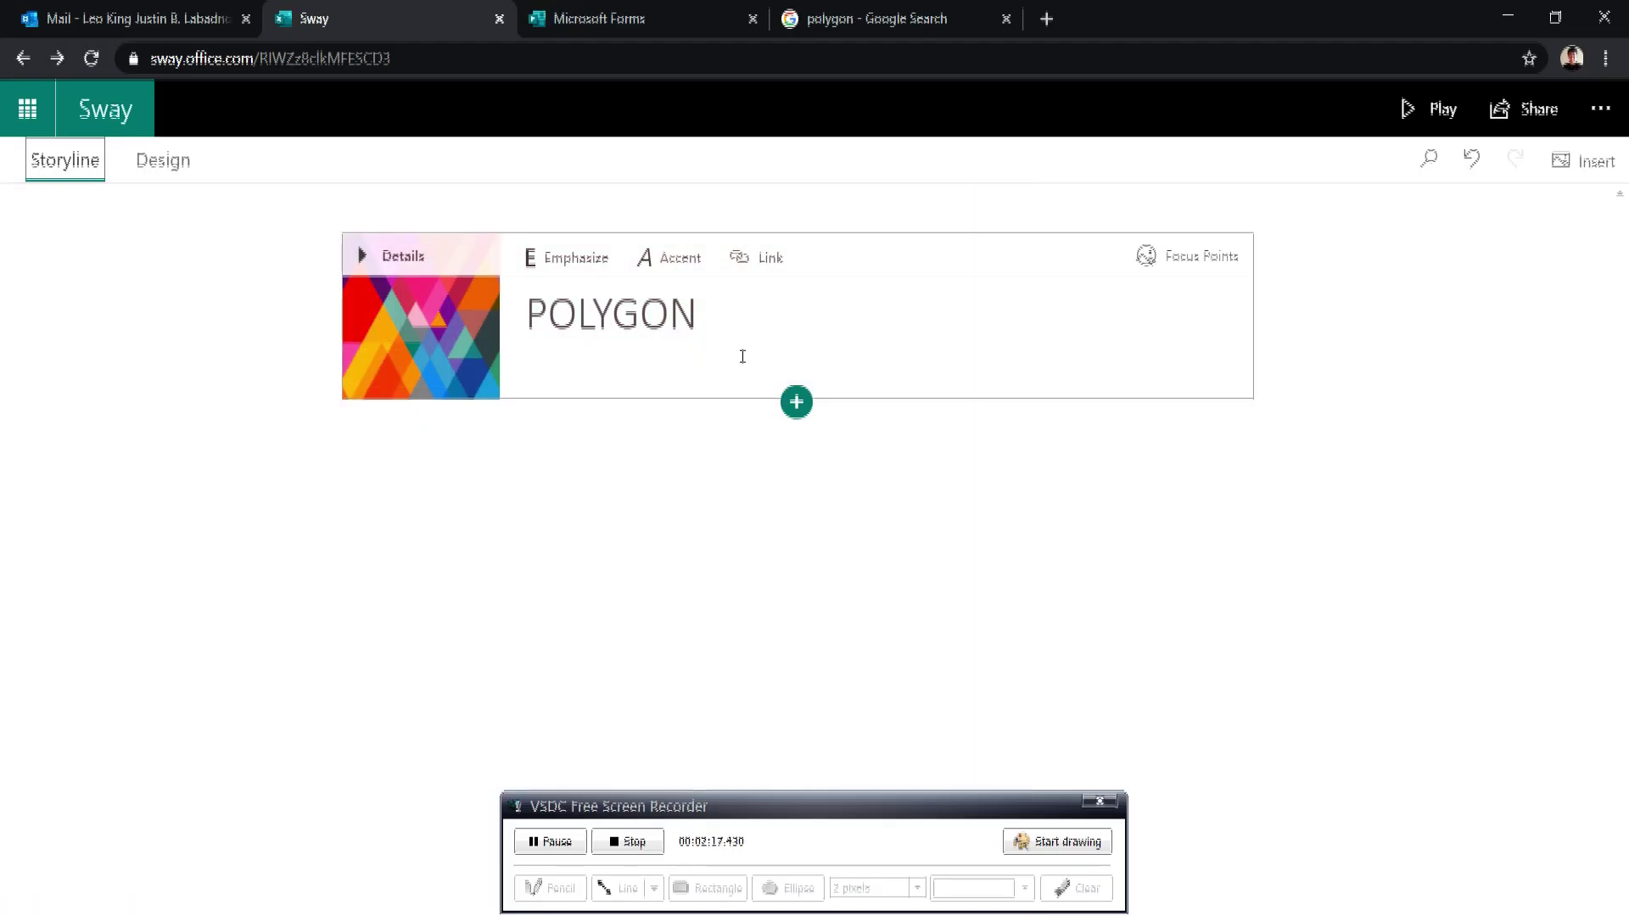
pyautogui.click(794, 407)
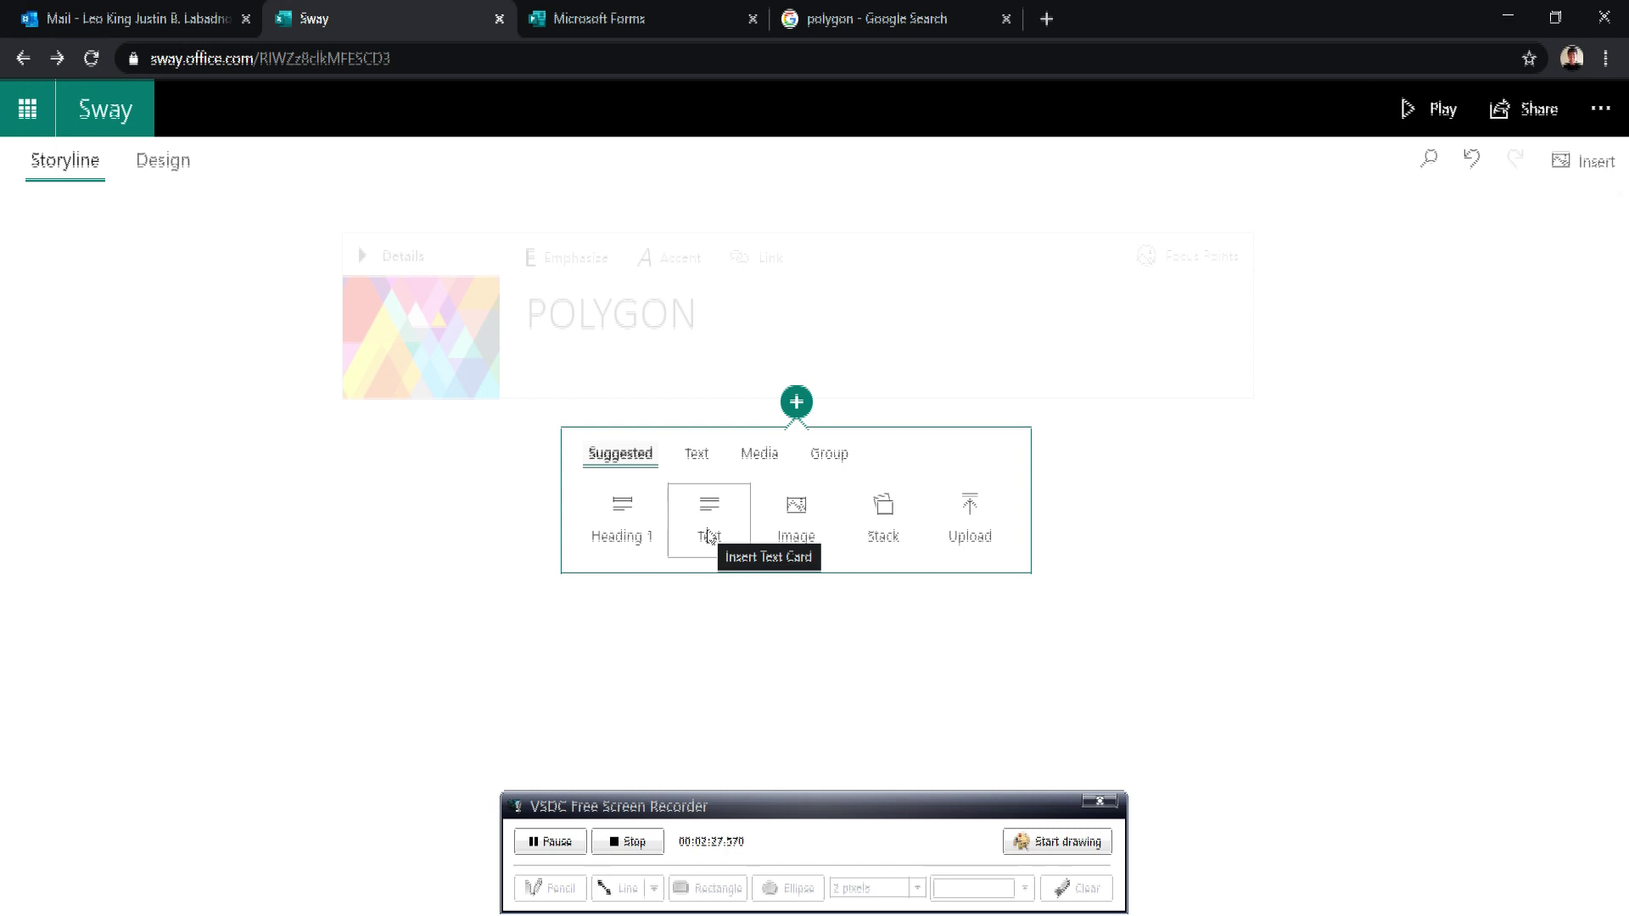
# Add an image card below the title with Slide2 from the L4 (Polygons) folder on the computer.
pyautogui.click(782, 534)
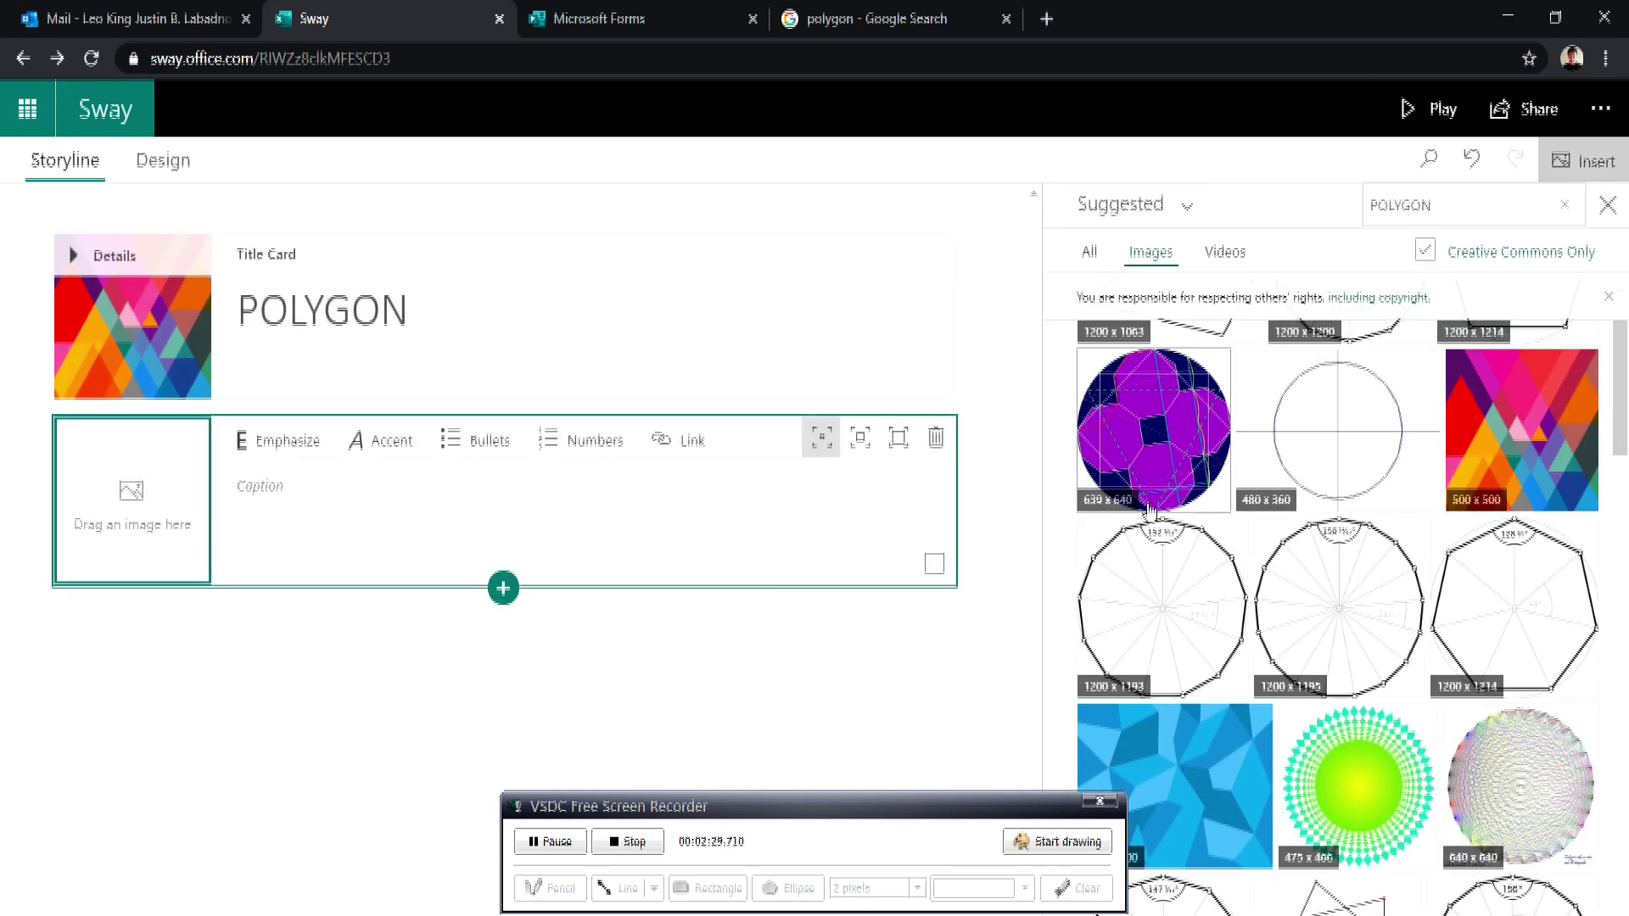
pyautogui.click(1566, 208)
pyautogui.click(1154, 212)
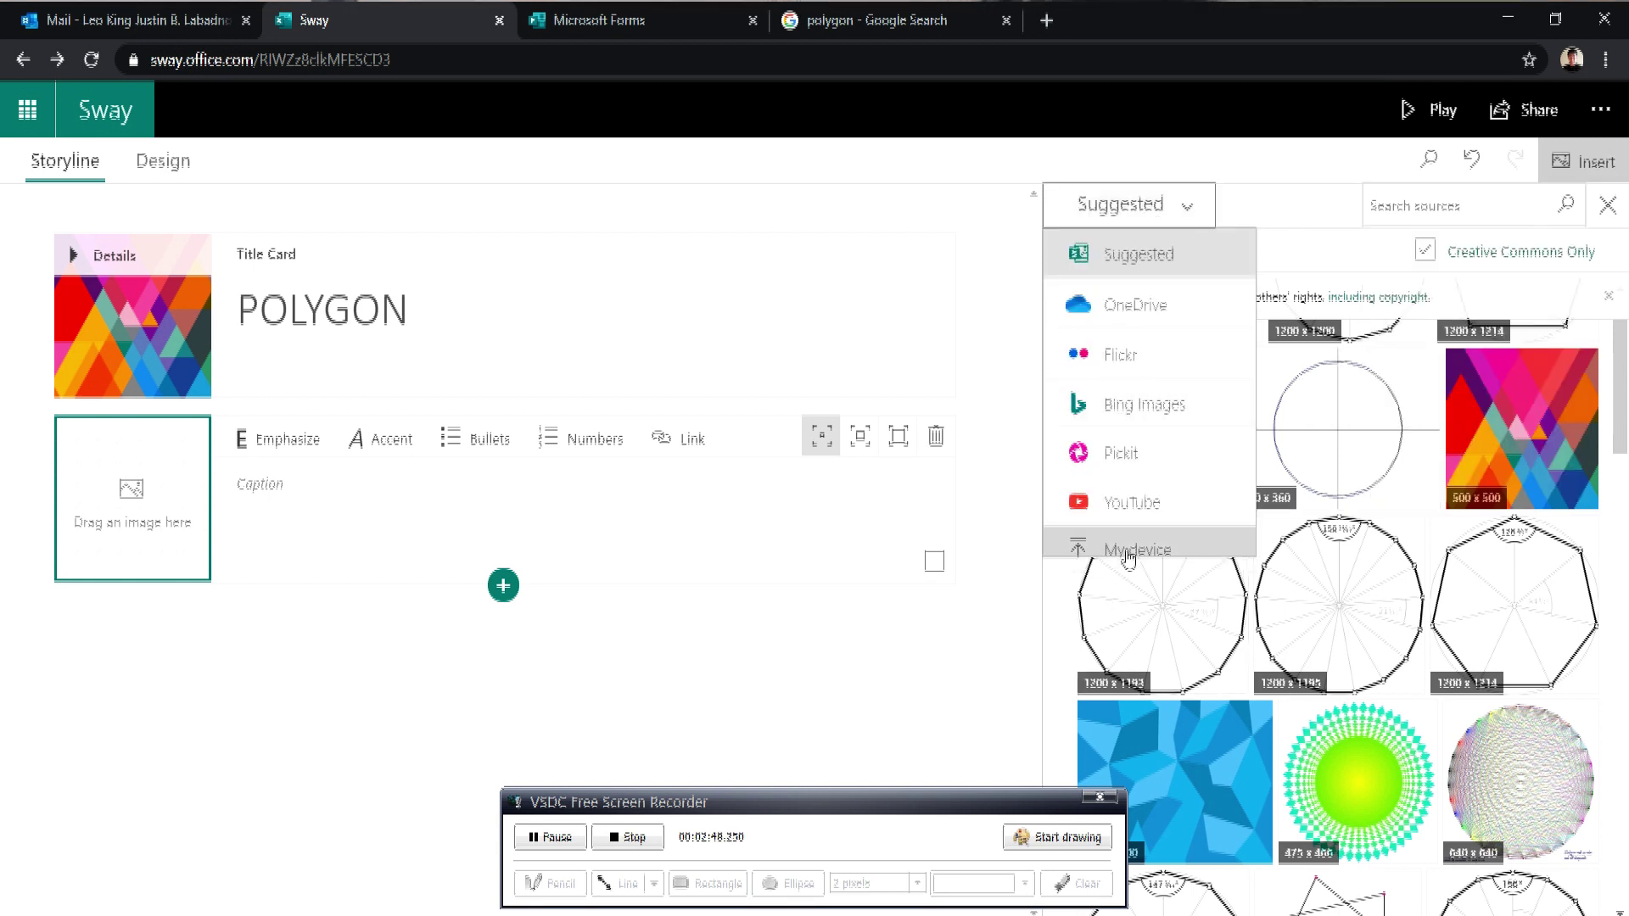
pyautogui.click(1129, 551)
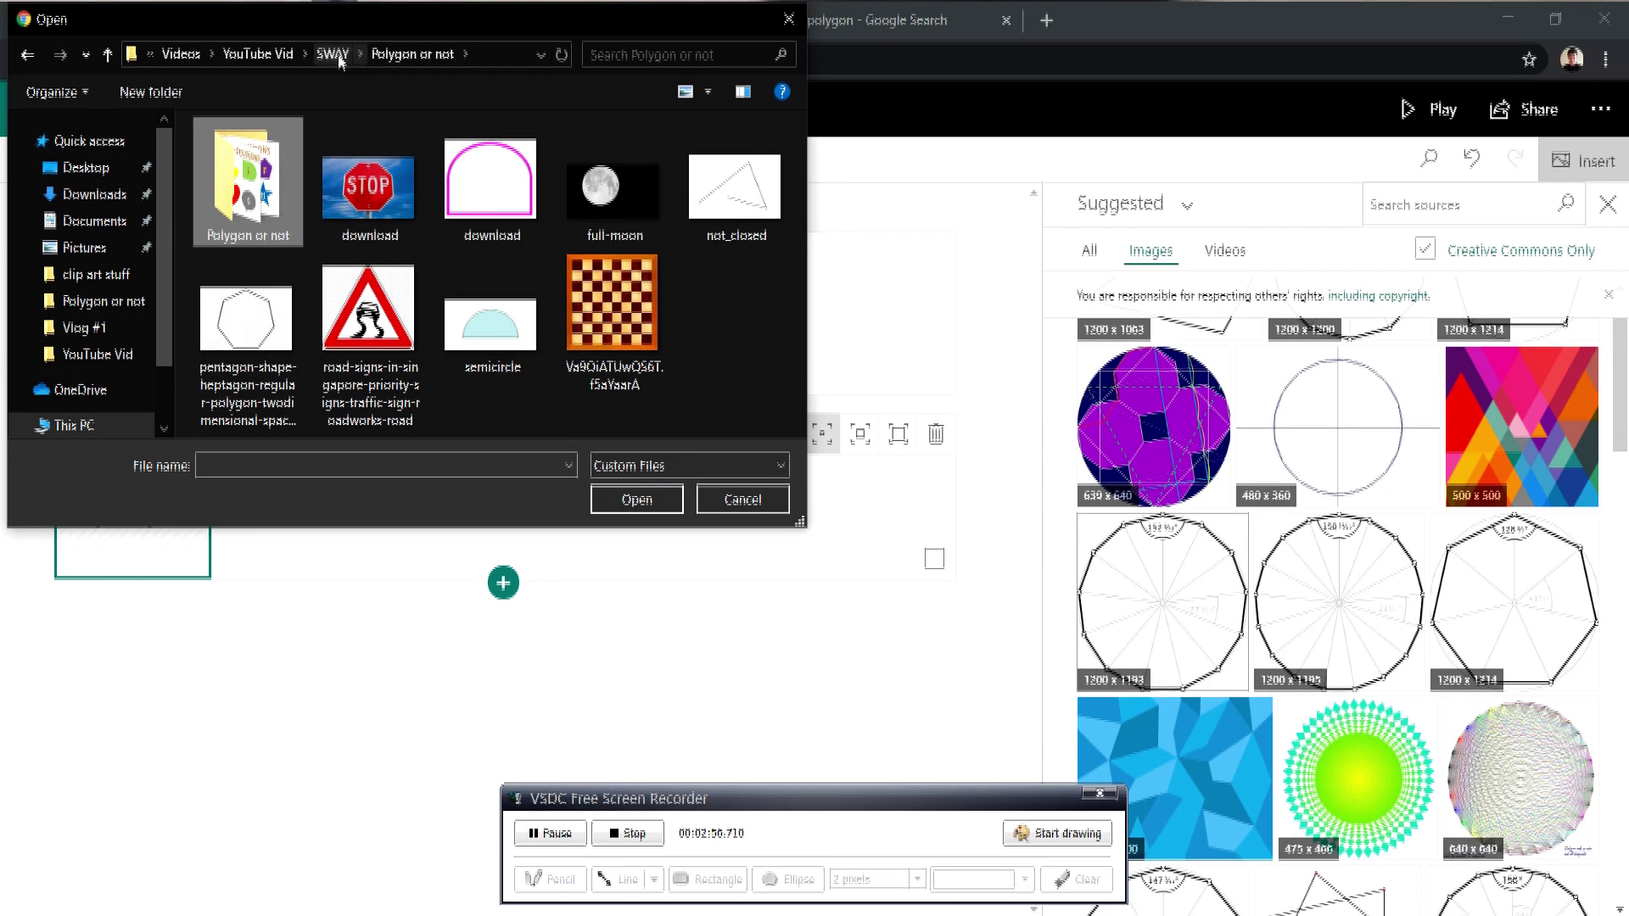
pyautogui.click(332, 53)
pyautogui.doubleClick(258, 194)
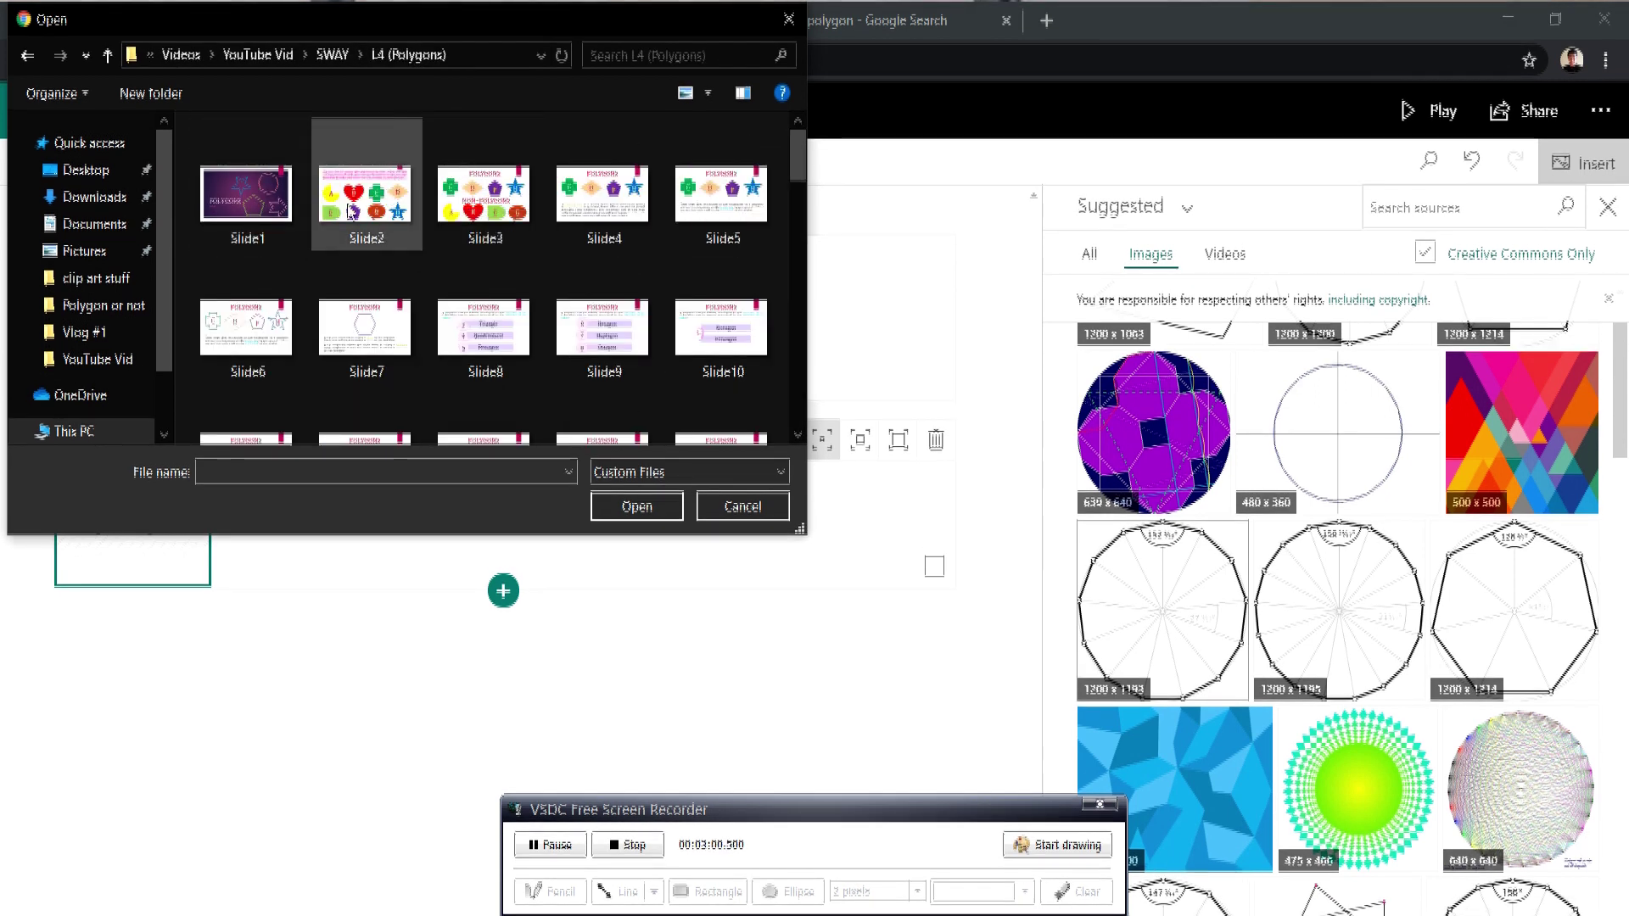
pyautogui.click(343, 216)
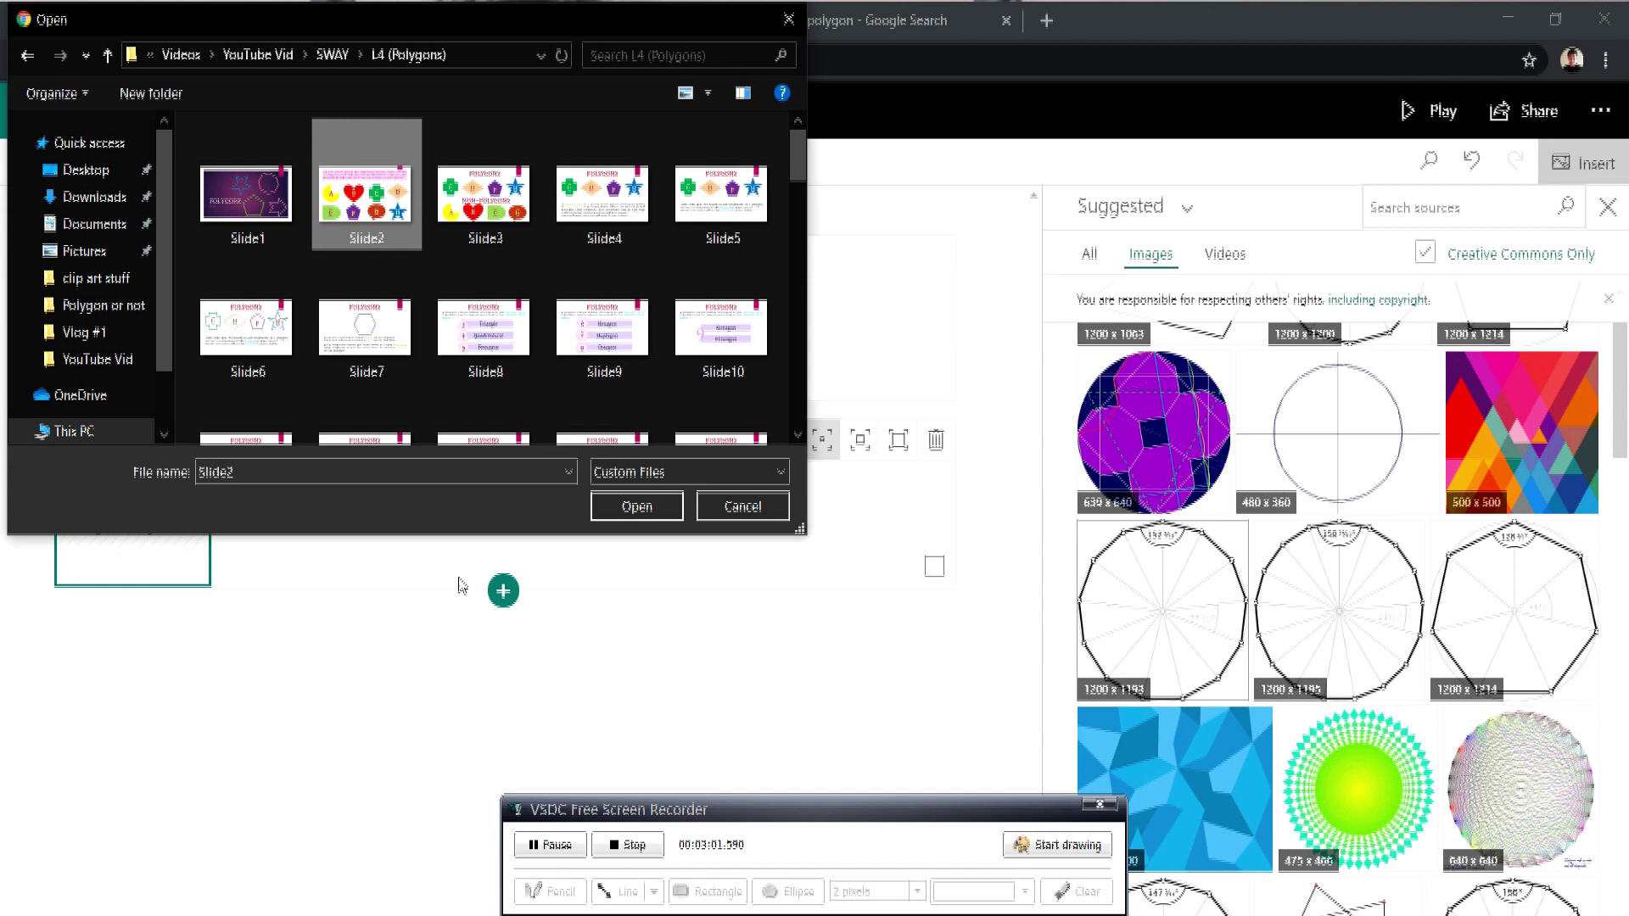
pyautogui.click(615, 511)
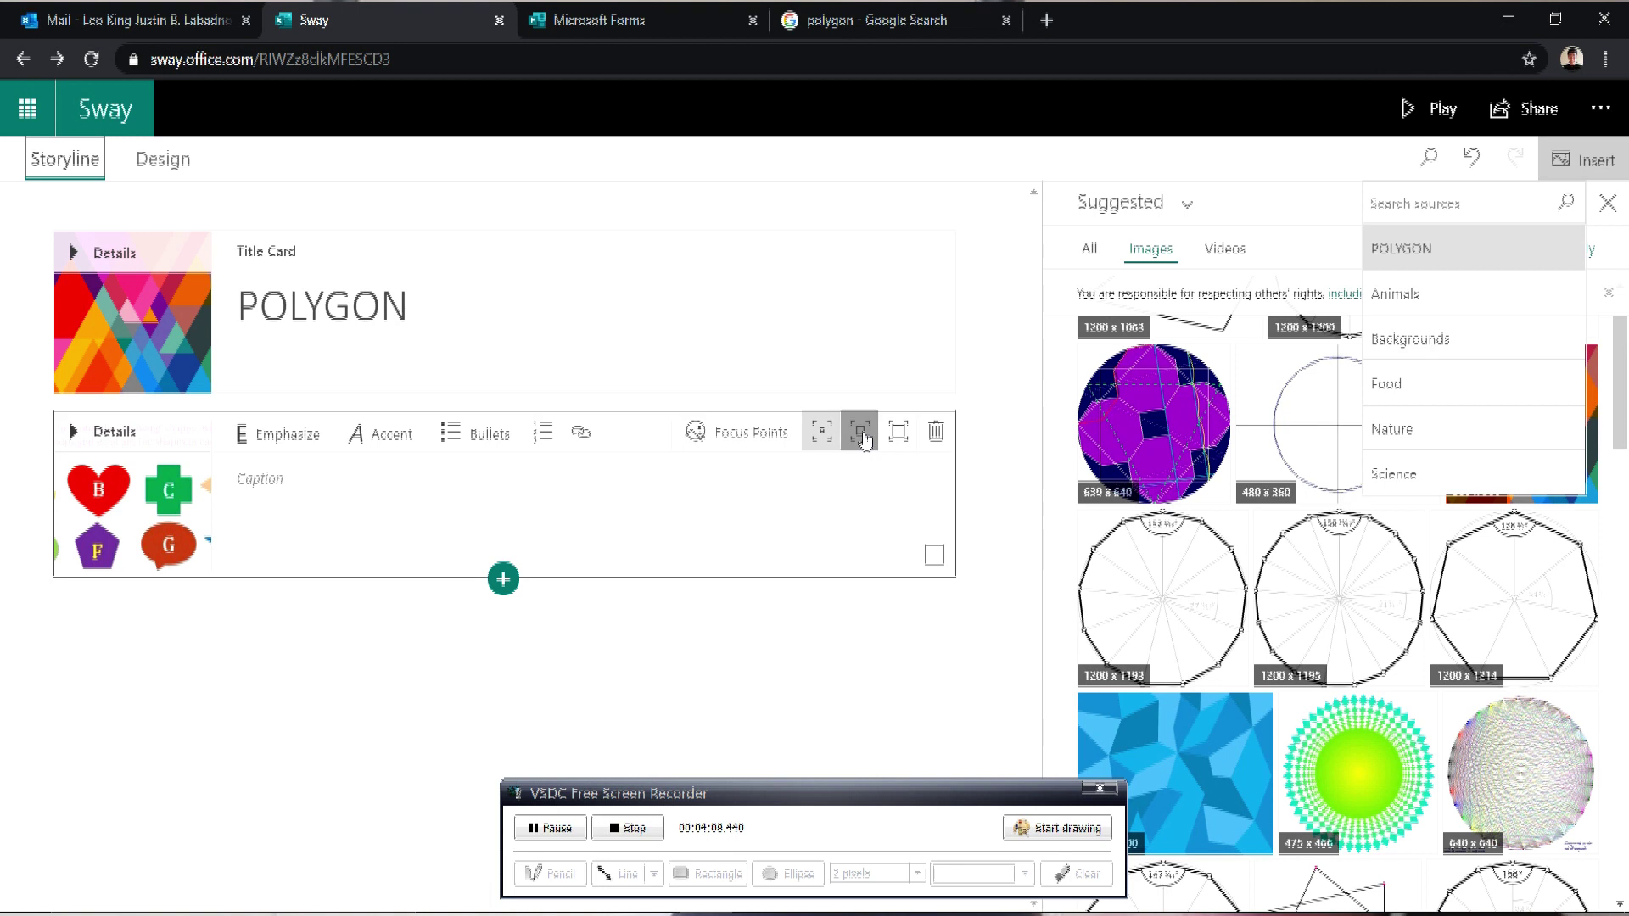
# Adjust the Slide2 image's display emphasis, check it in the design preview, and close the Insert pane.
pyautogui.click(860, 431)
pyautogui.click(153, 165)
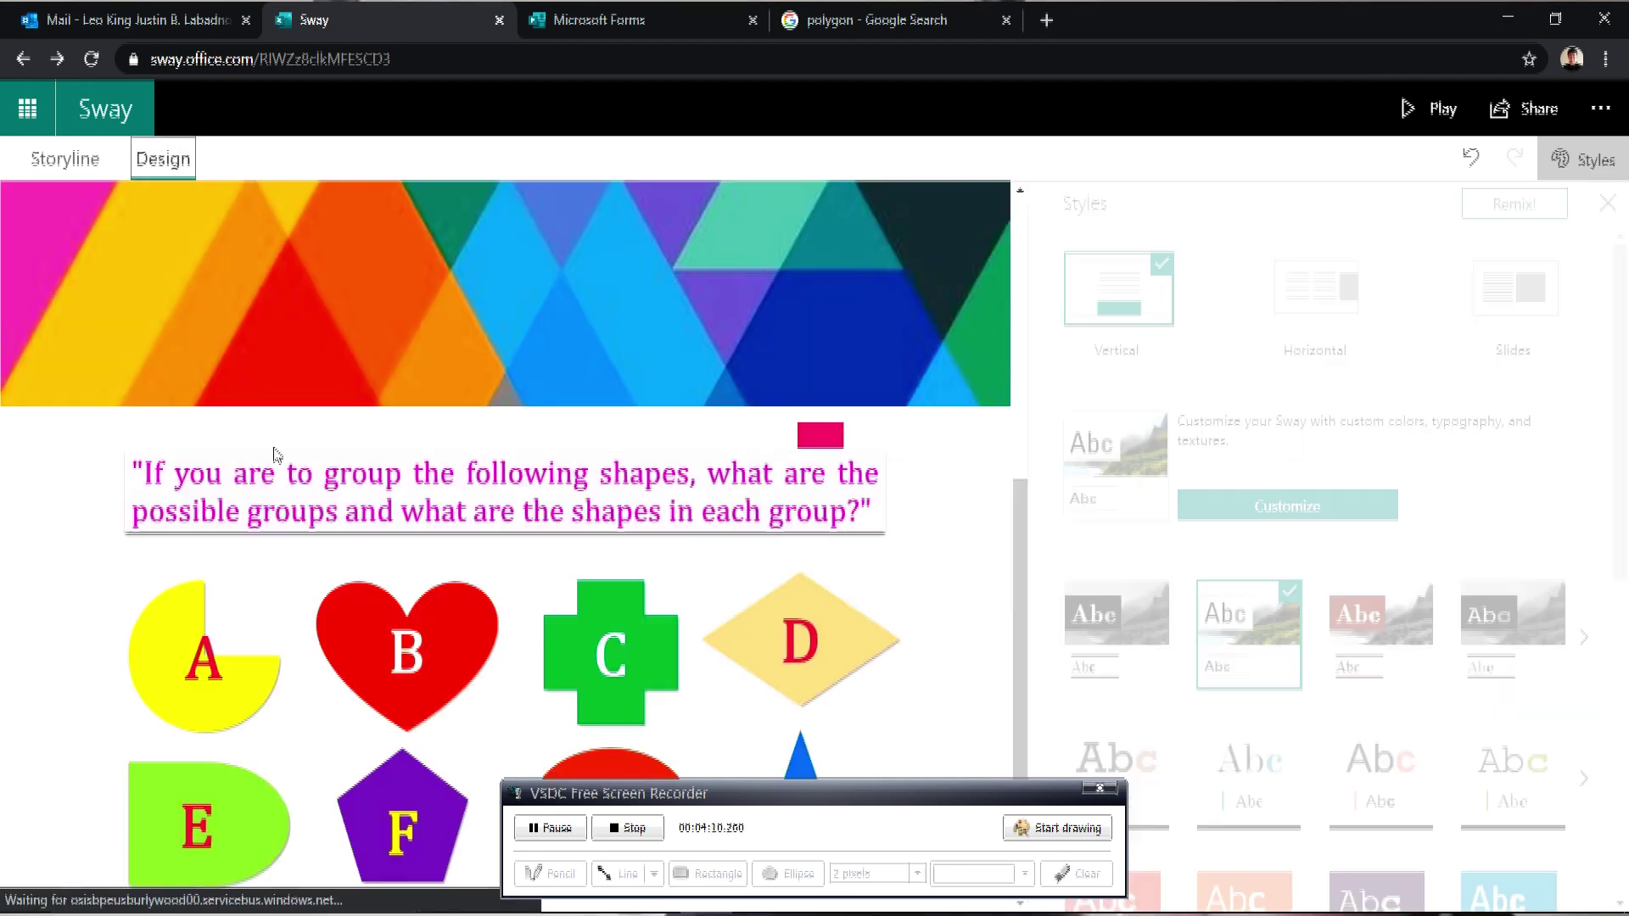
pyautogui.click(97, 158)
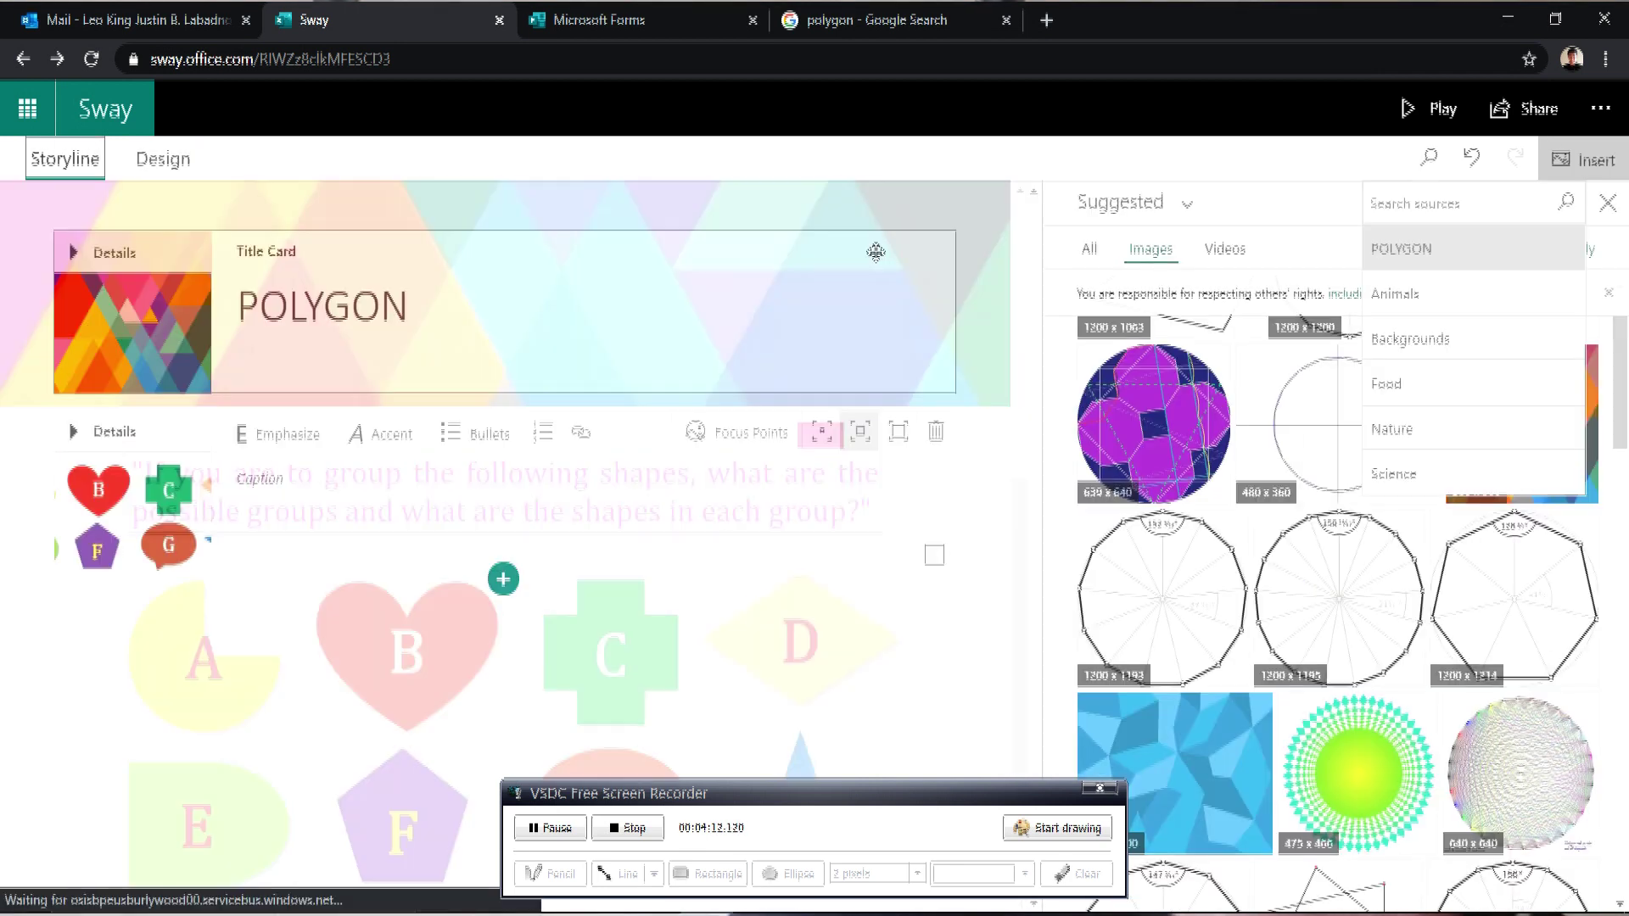
pyautogui.click(890, 433)
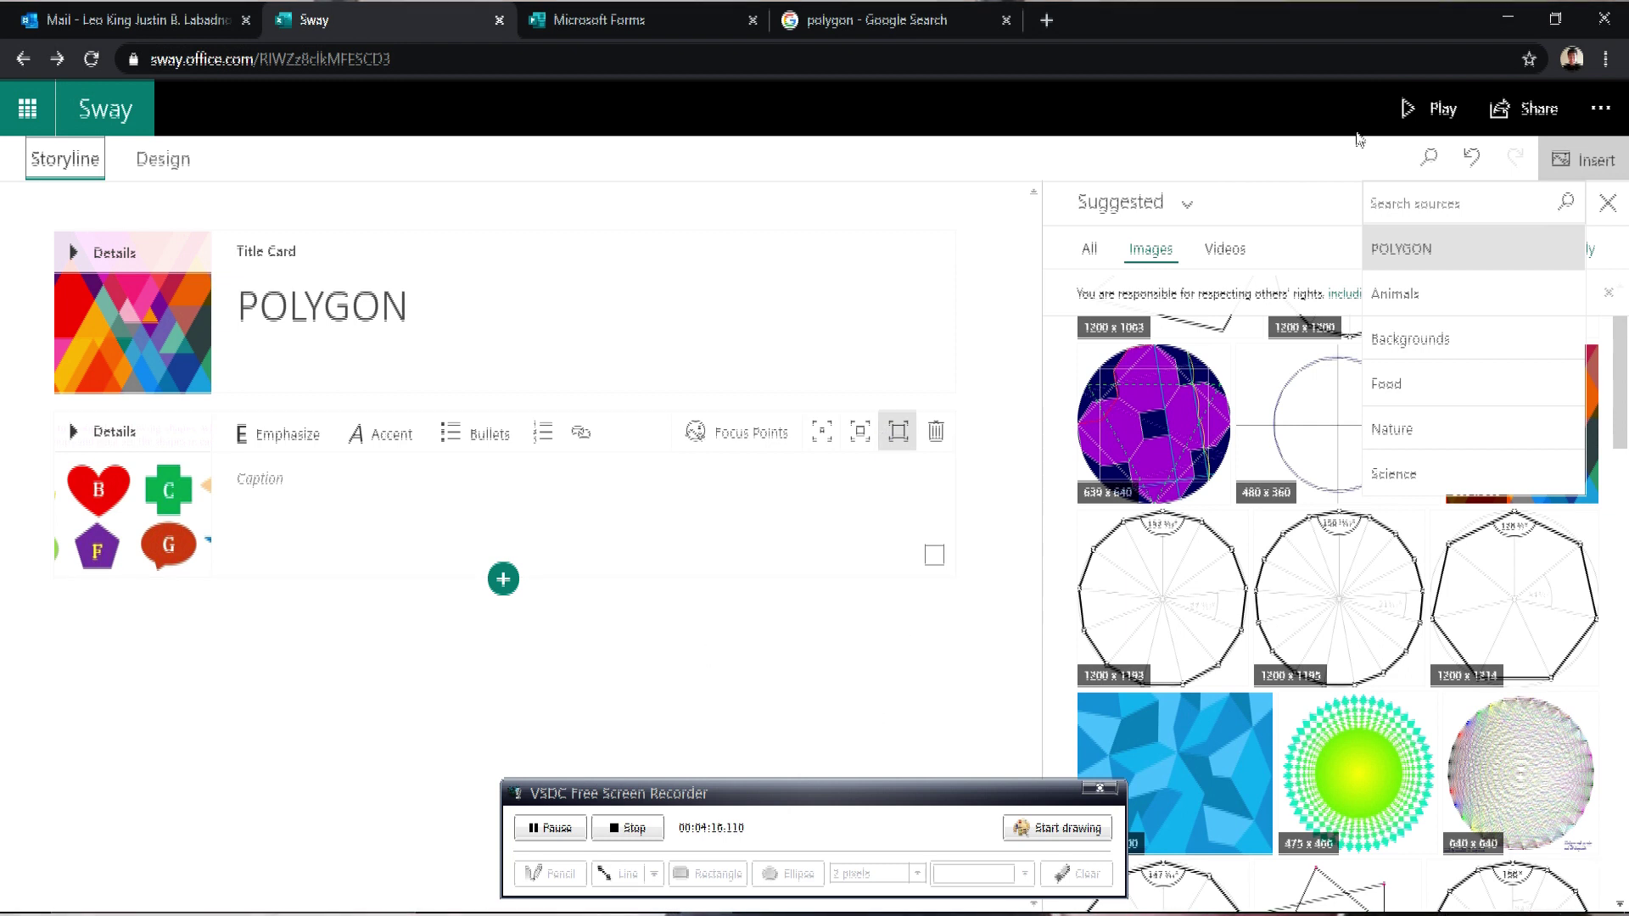
pyautogui.click(1604, 209)
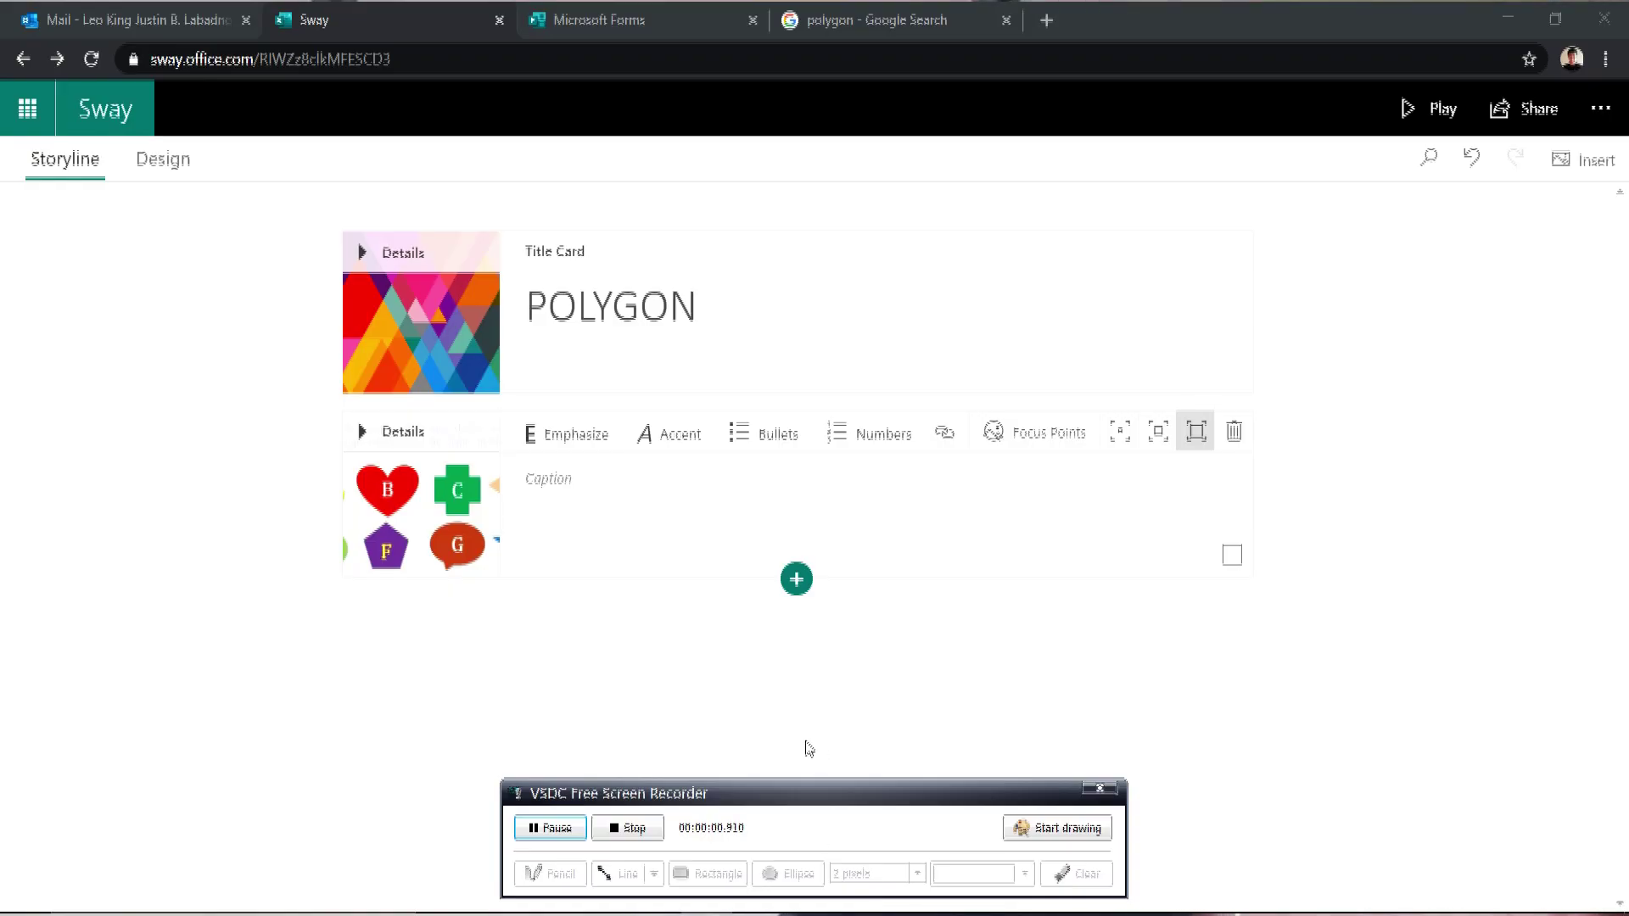
# Add a Stack group below the shapes card with Slide1 and Slide2 uploaded from the computer, then collapse it.
pyautogui.click(796, 579)
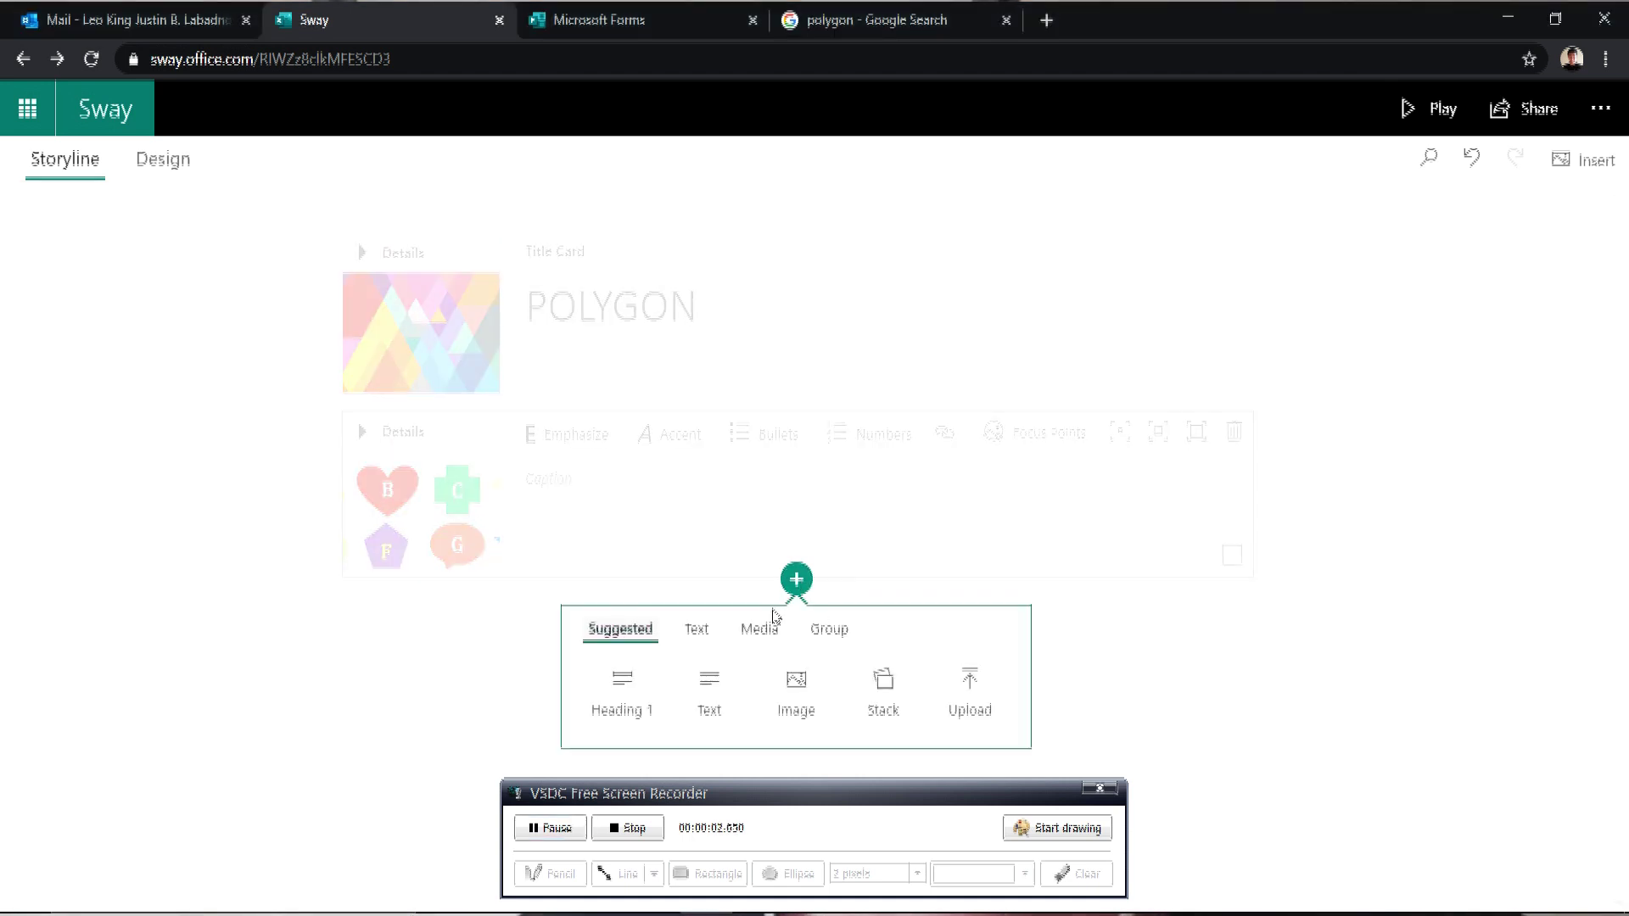
pyautogui.click(901, 717)
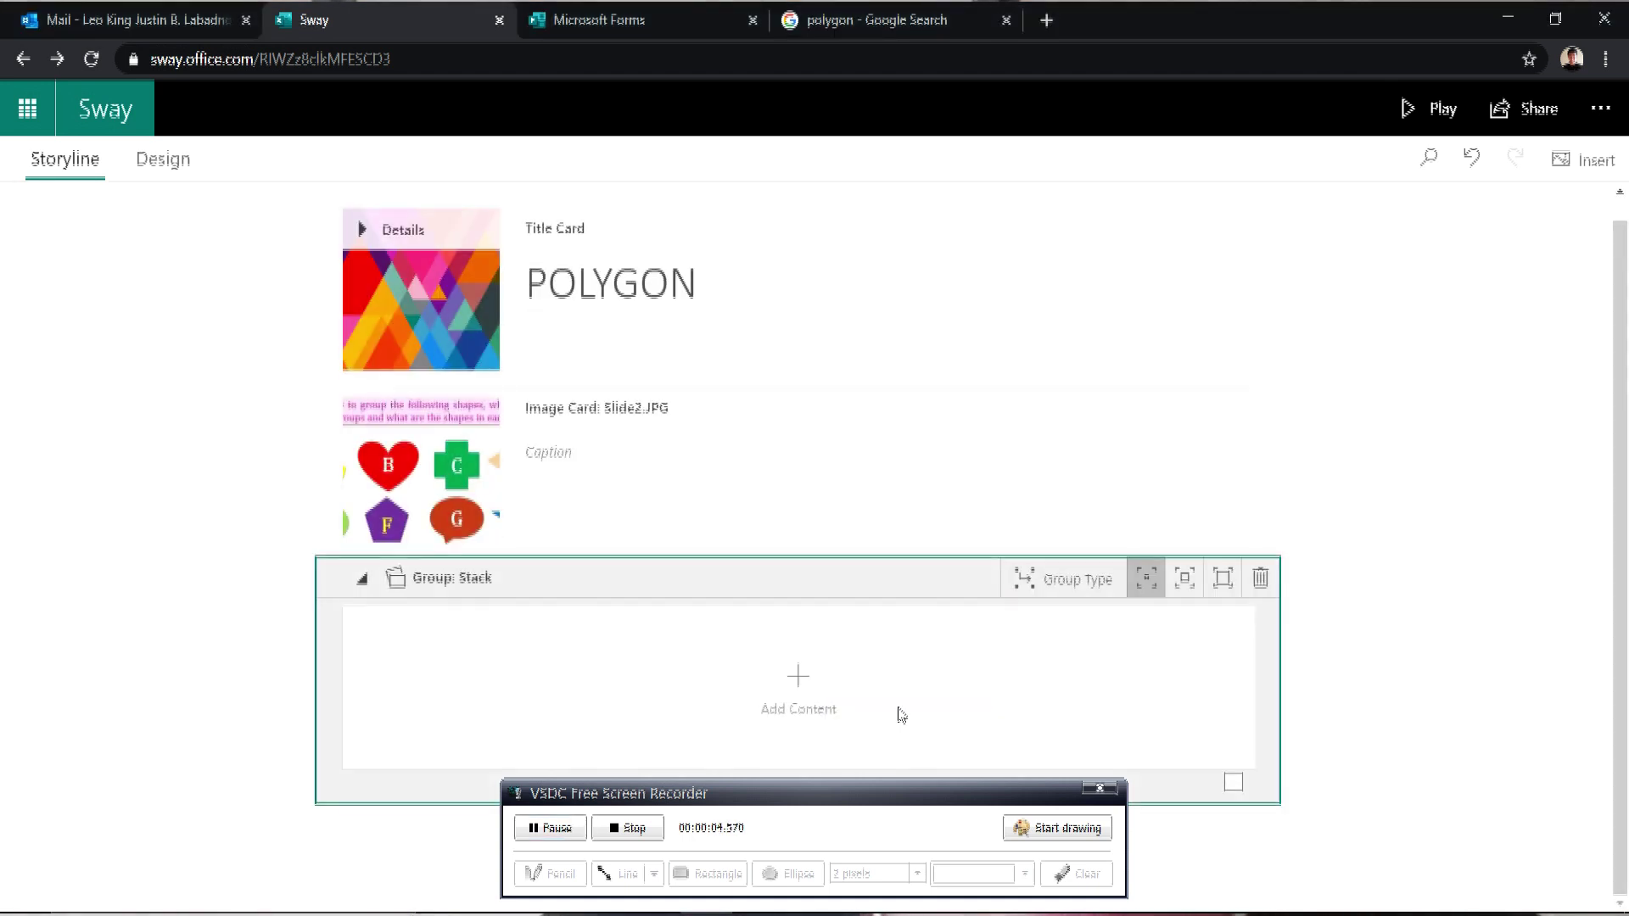
pyautogui.click(859, 676)
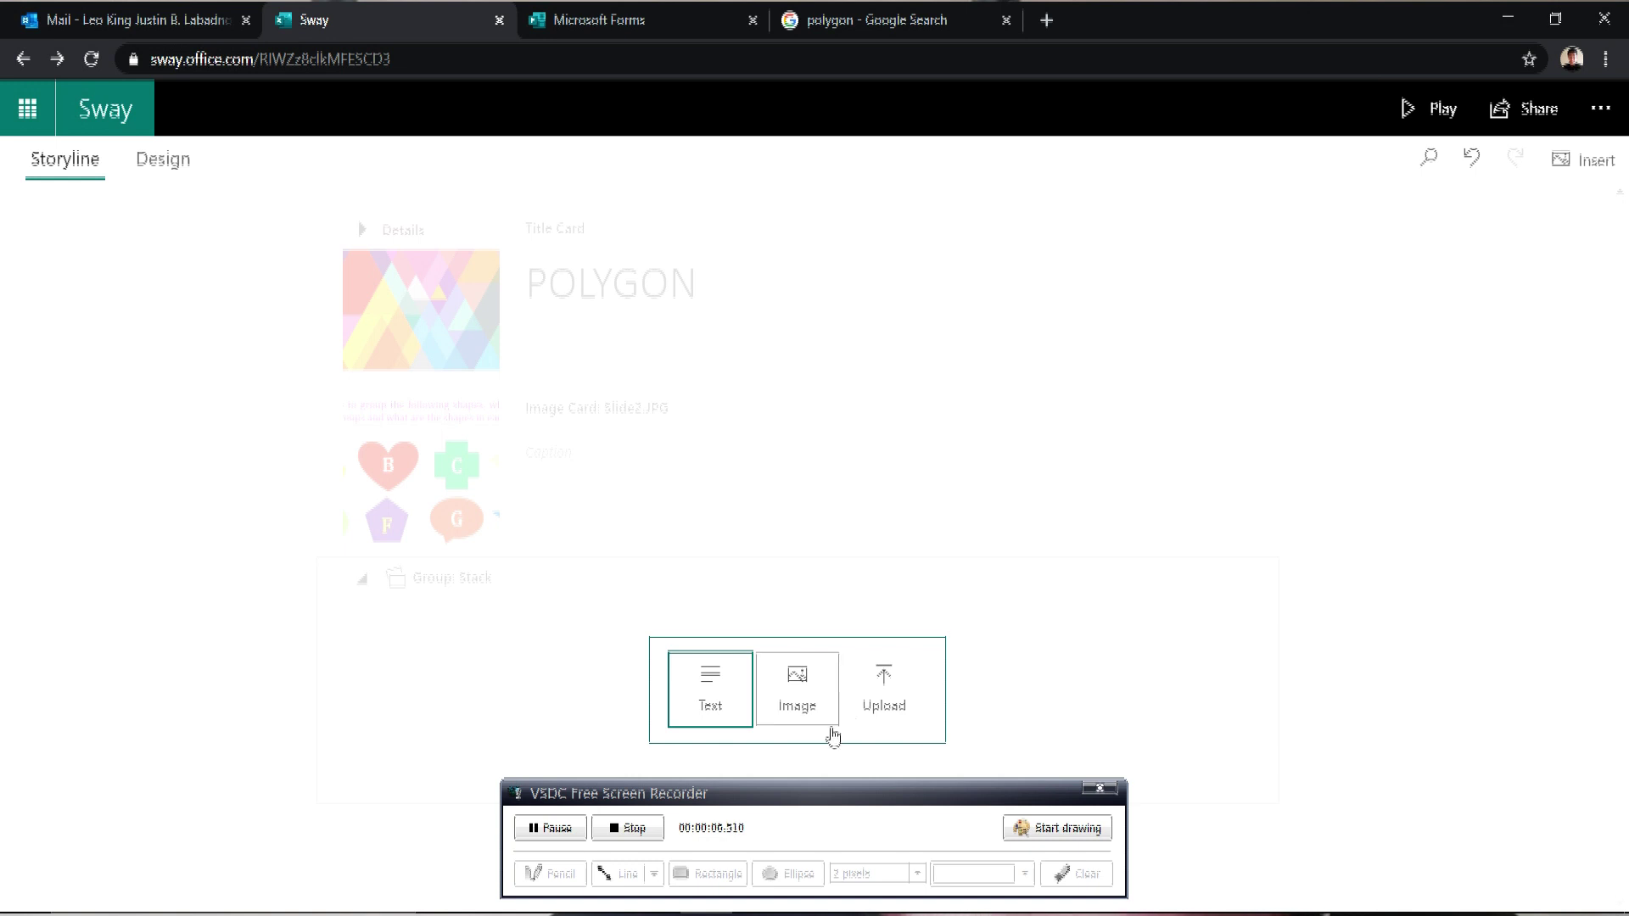
pyautogui.click(804, 704)
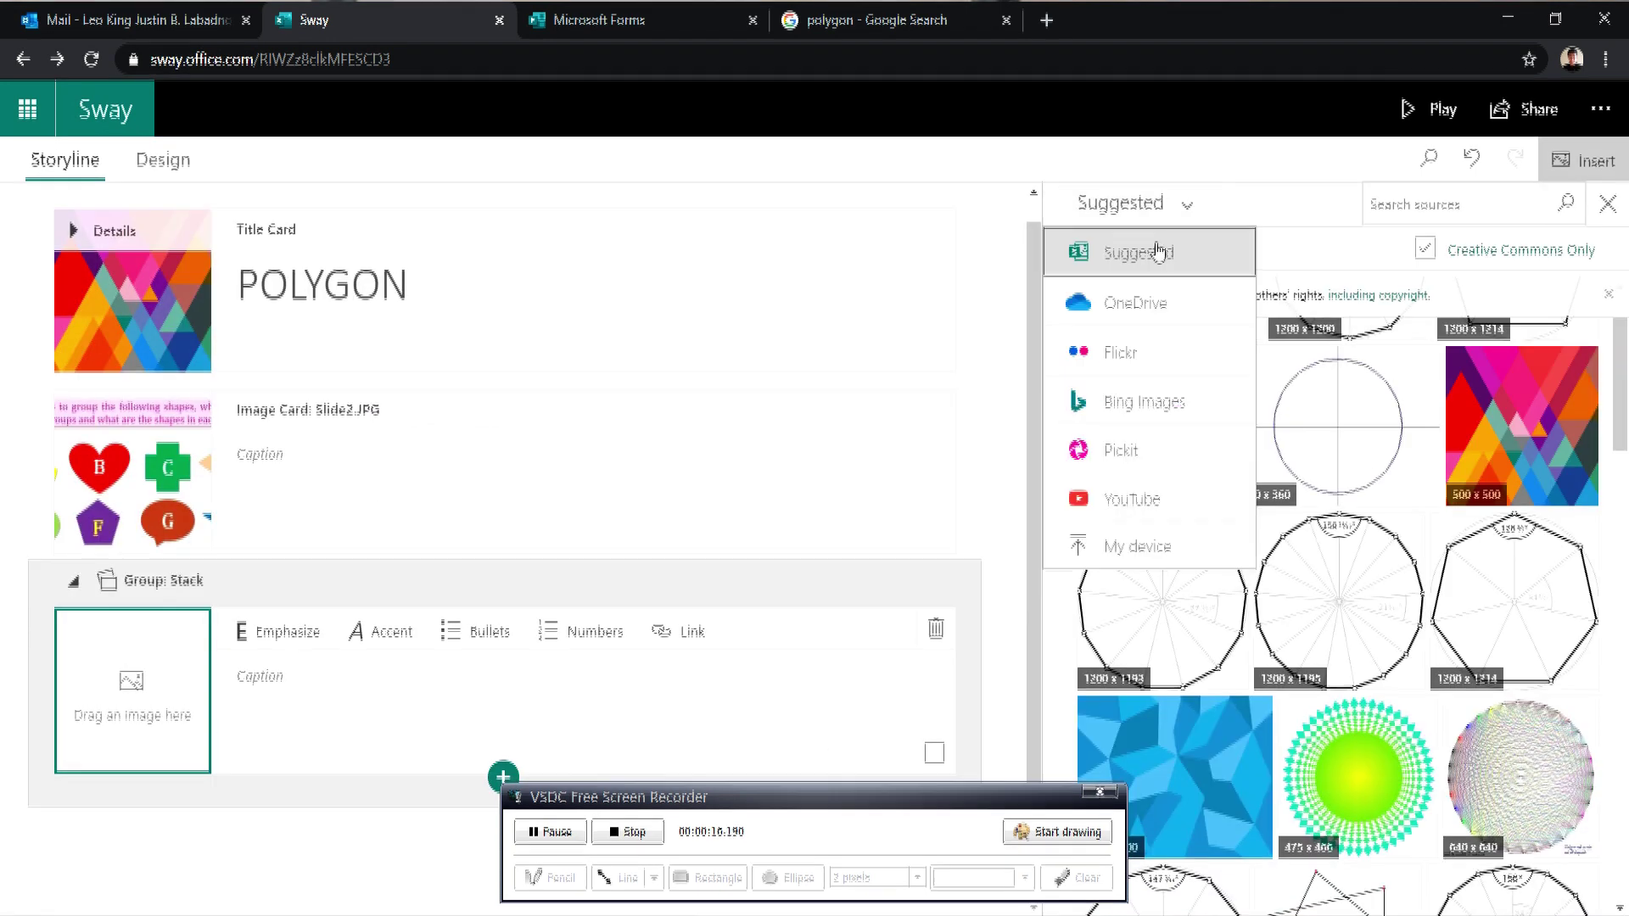
pyautogui.click(1141, 547)
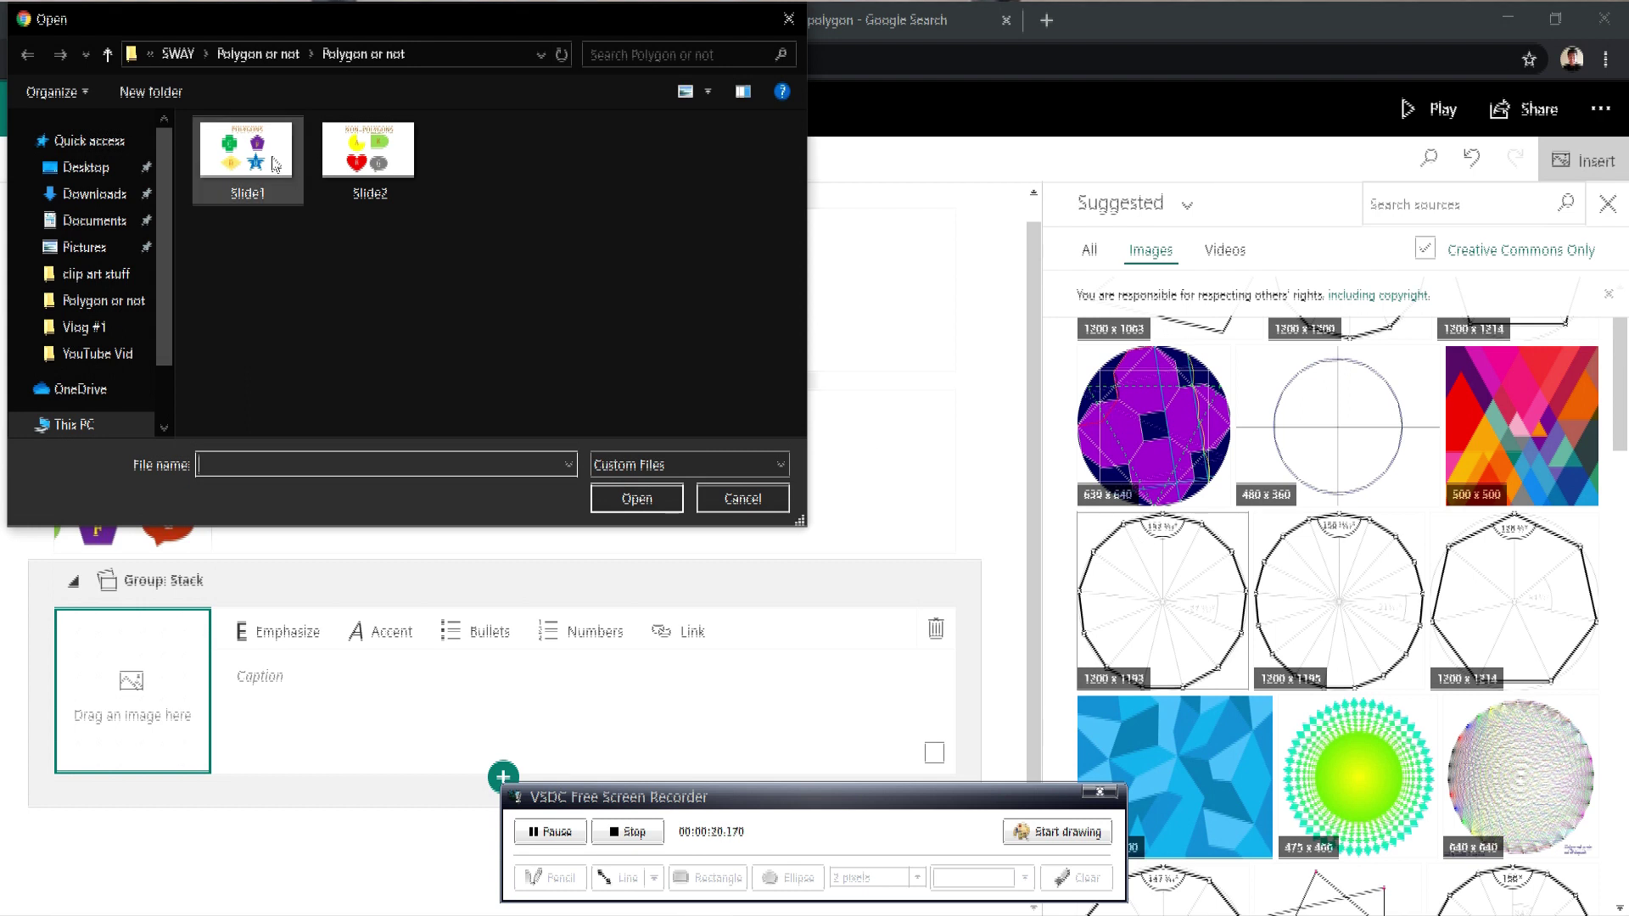
pyautogui.click(273, 163)
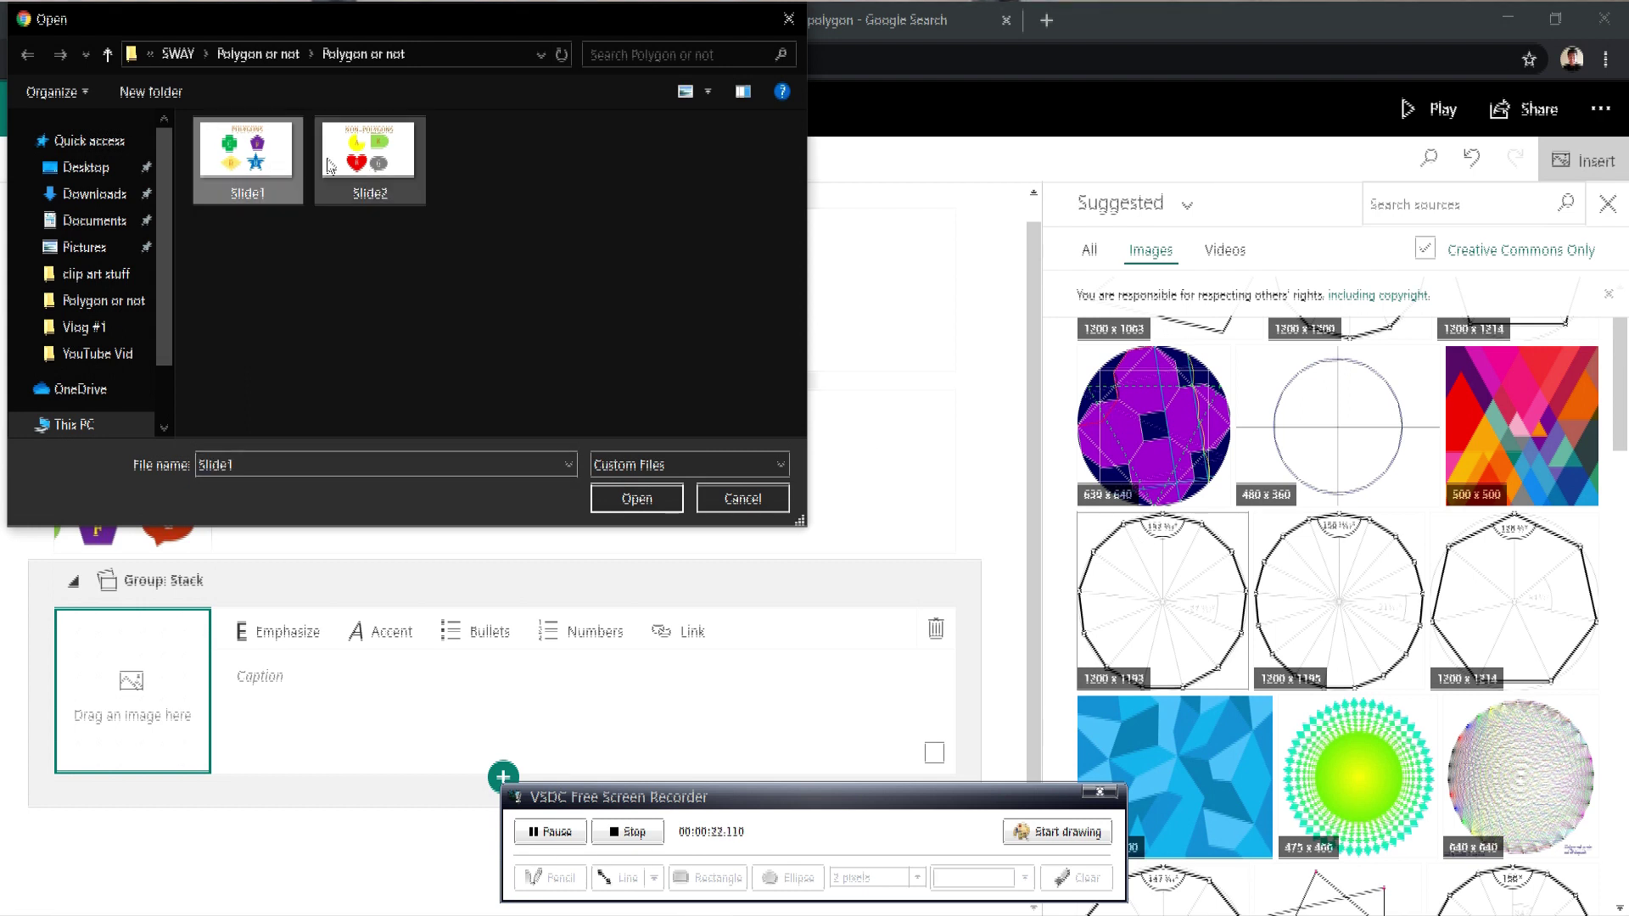
pyautogui.keyDown('ctrl'); pyautogui.click(368, 157); pyautogui.keyUp('ctrl')
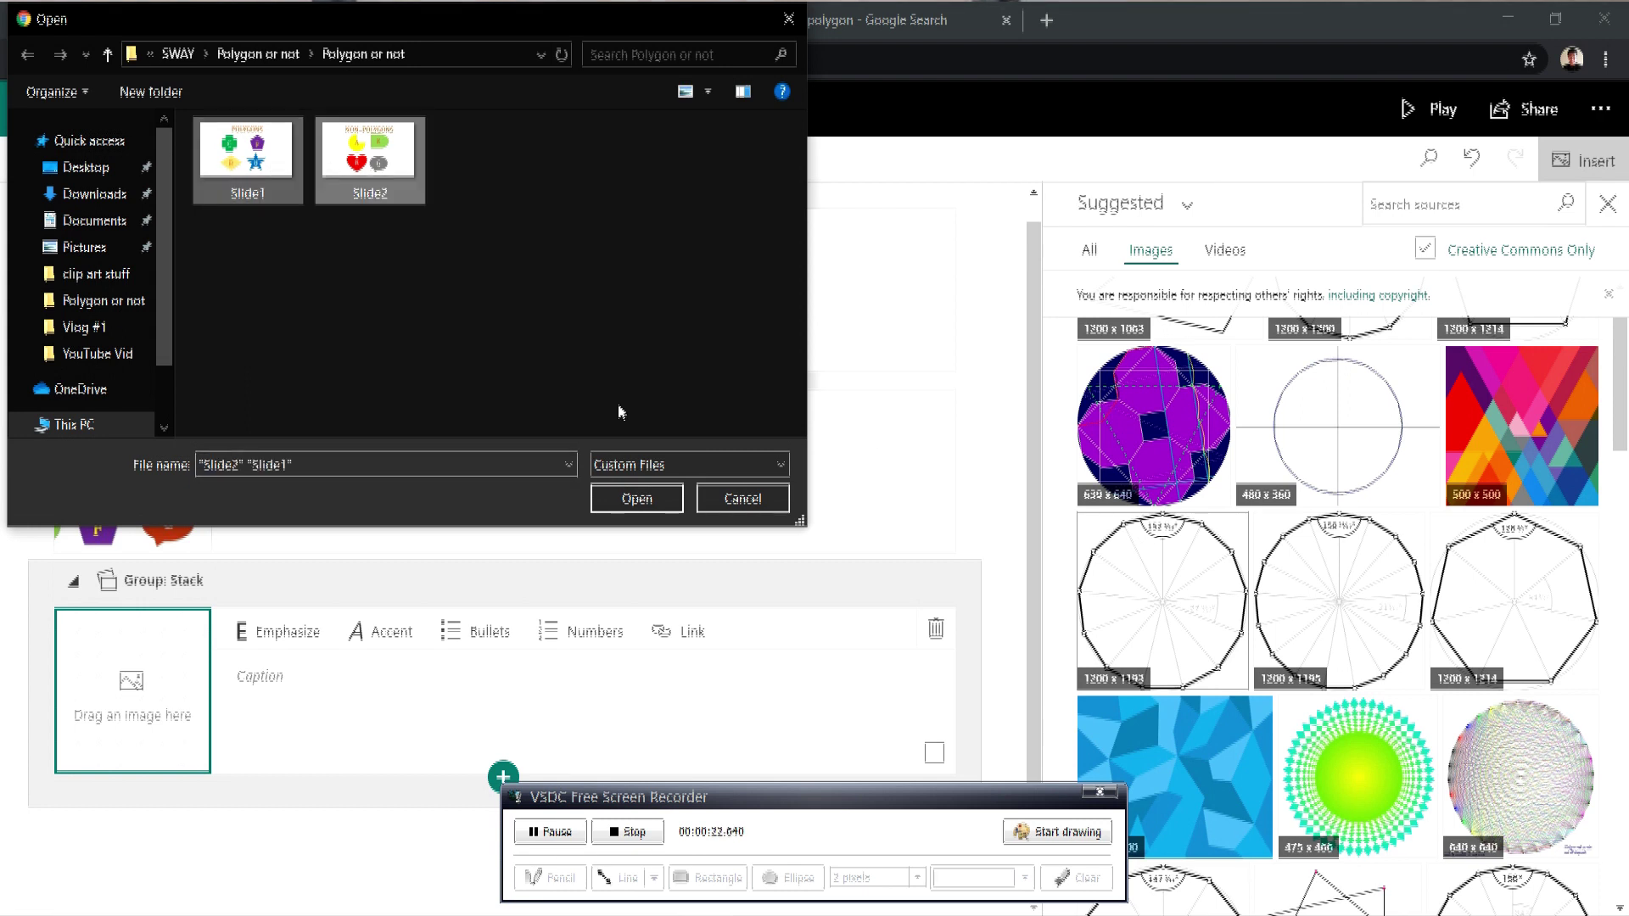
pyautogui.click(636, 499)
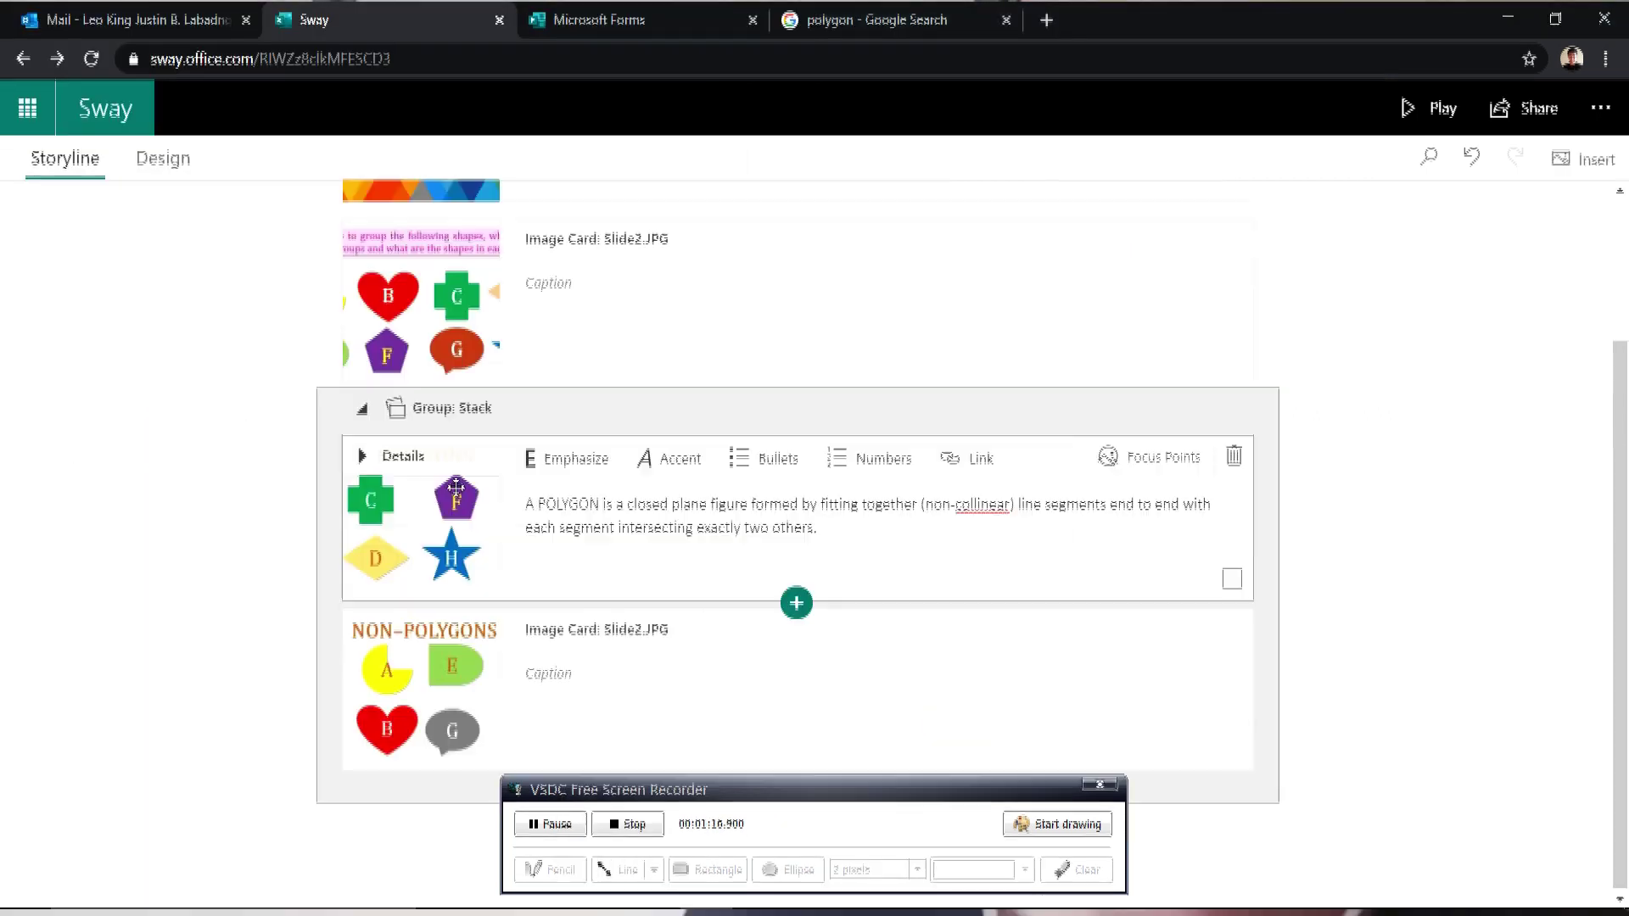
pyautogui.click(467, 413)
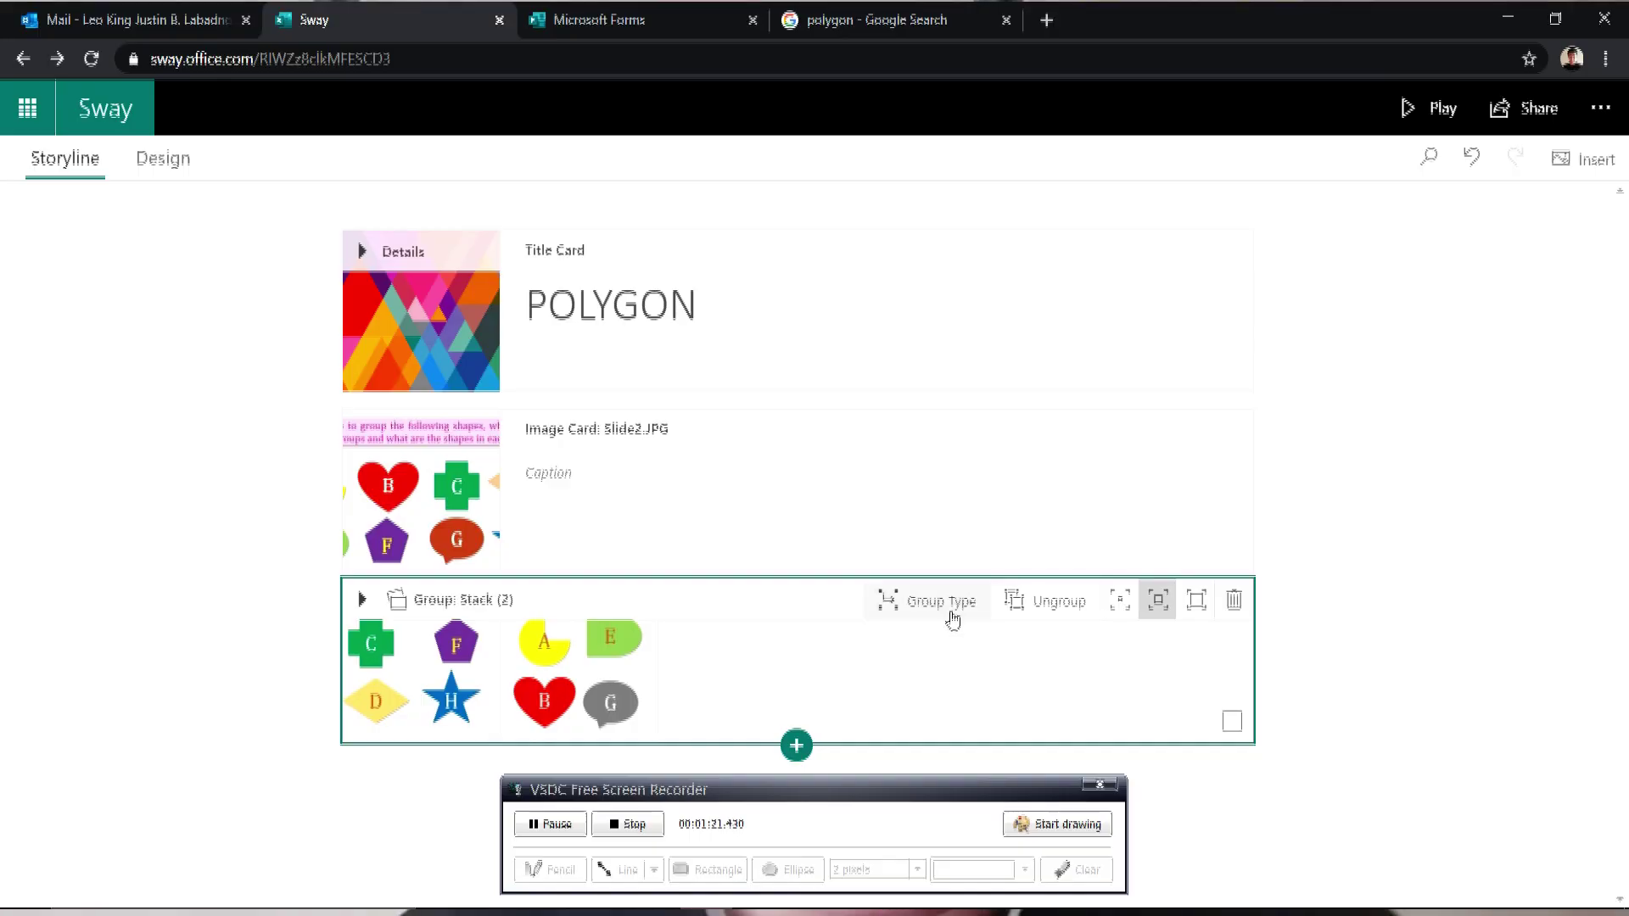
pyautogui.click(951, 614)
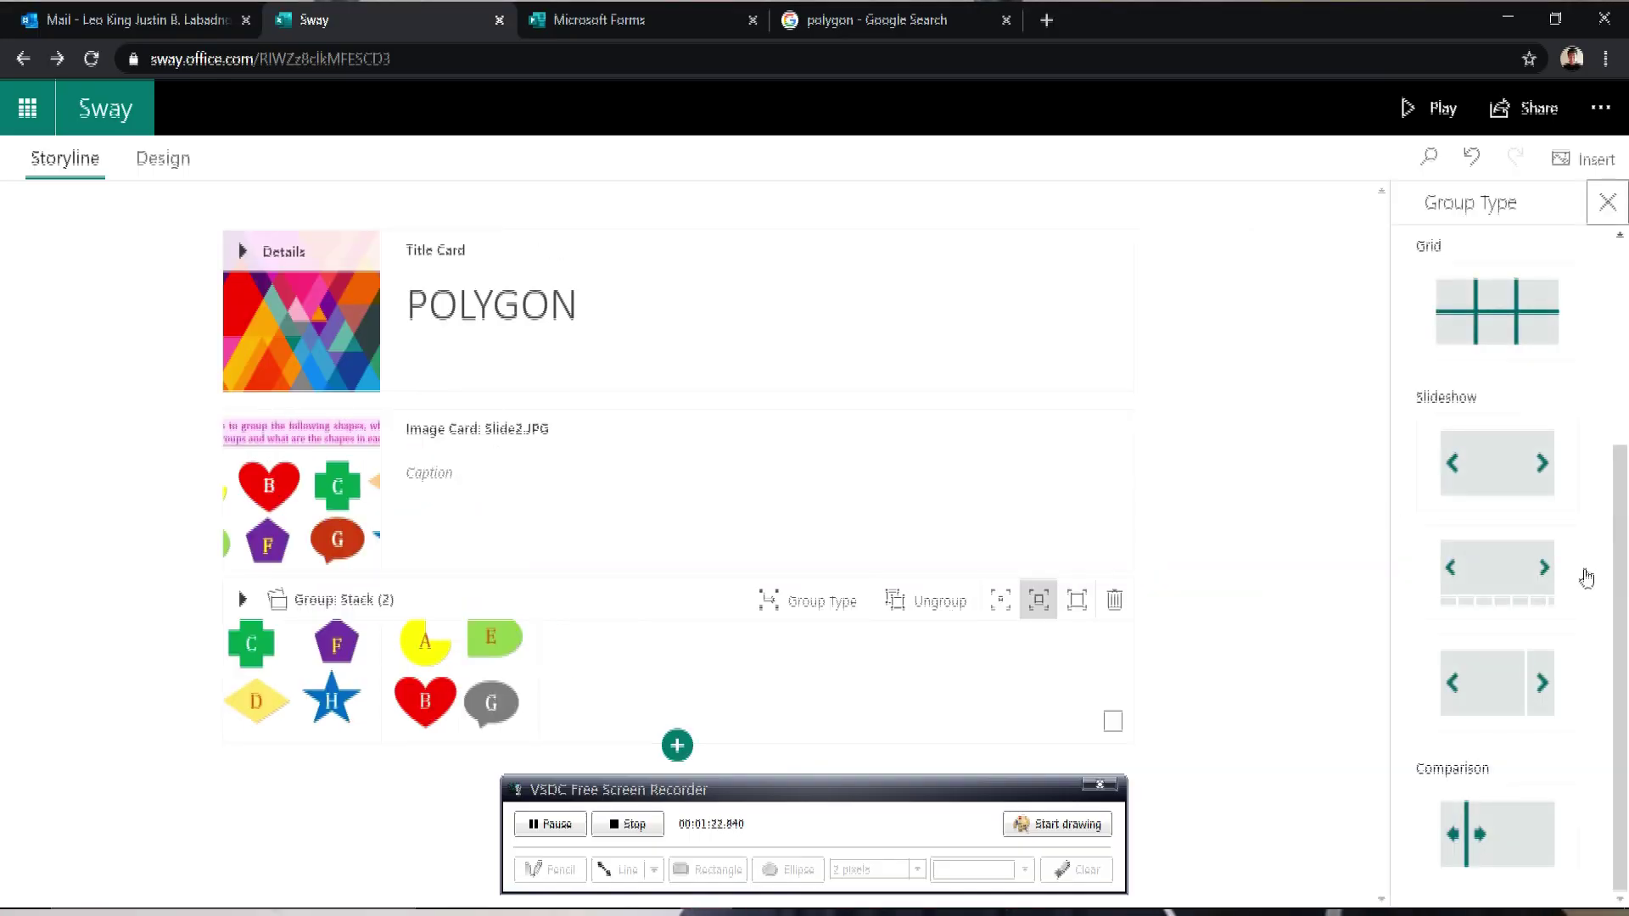
# Change the image group's type to Comparison and scroll the side-by-side polygon preview.
pyautogui.click(1485, 815)
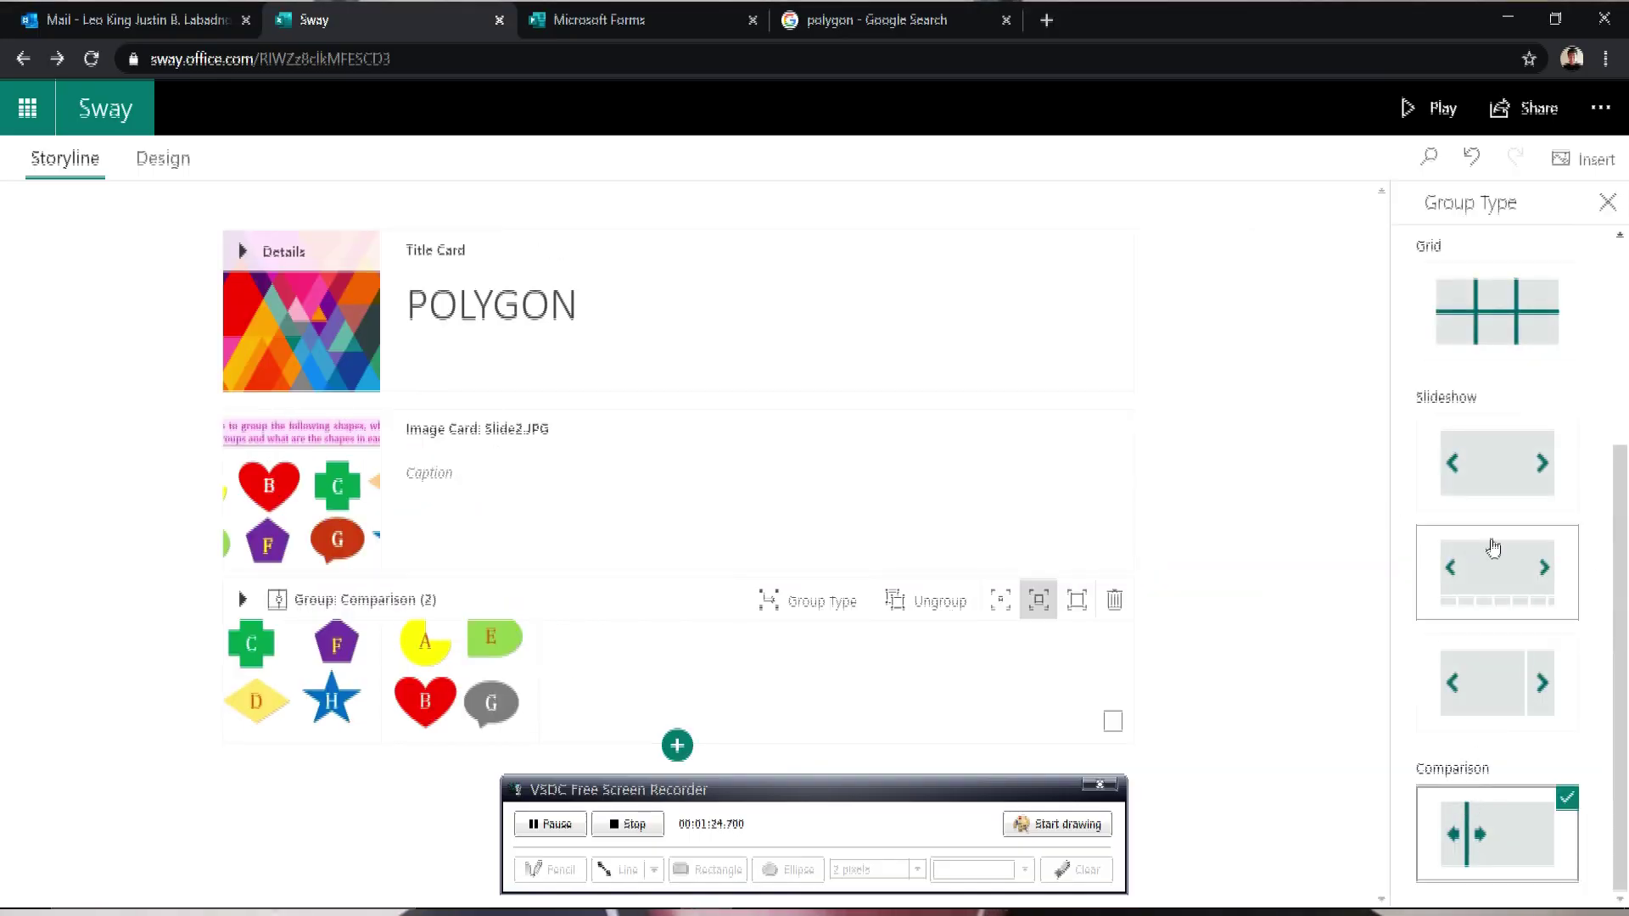
pyautogui.scroll(3, 1493, 526)
pyautogui.scroll(-3, 1487, 535)
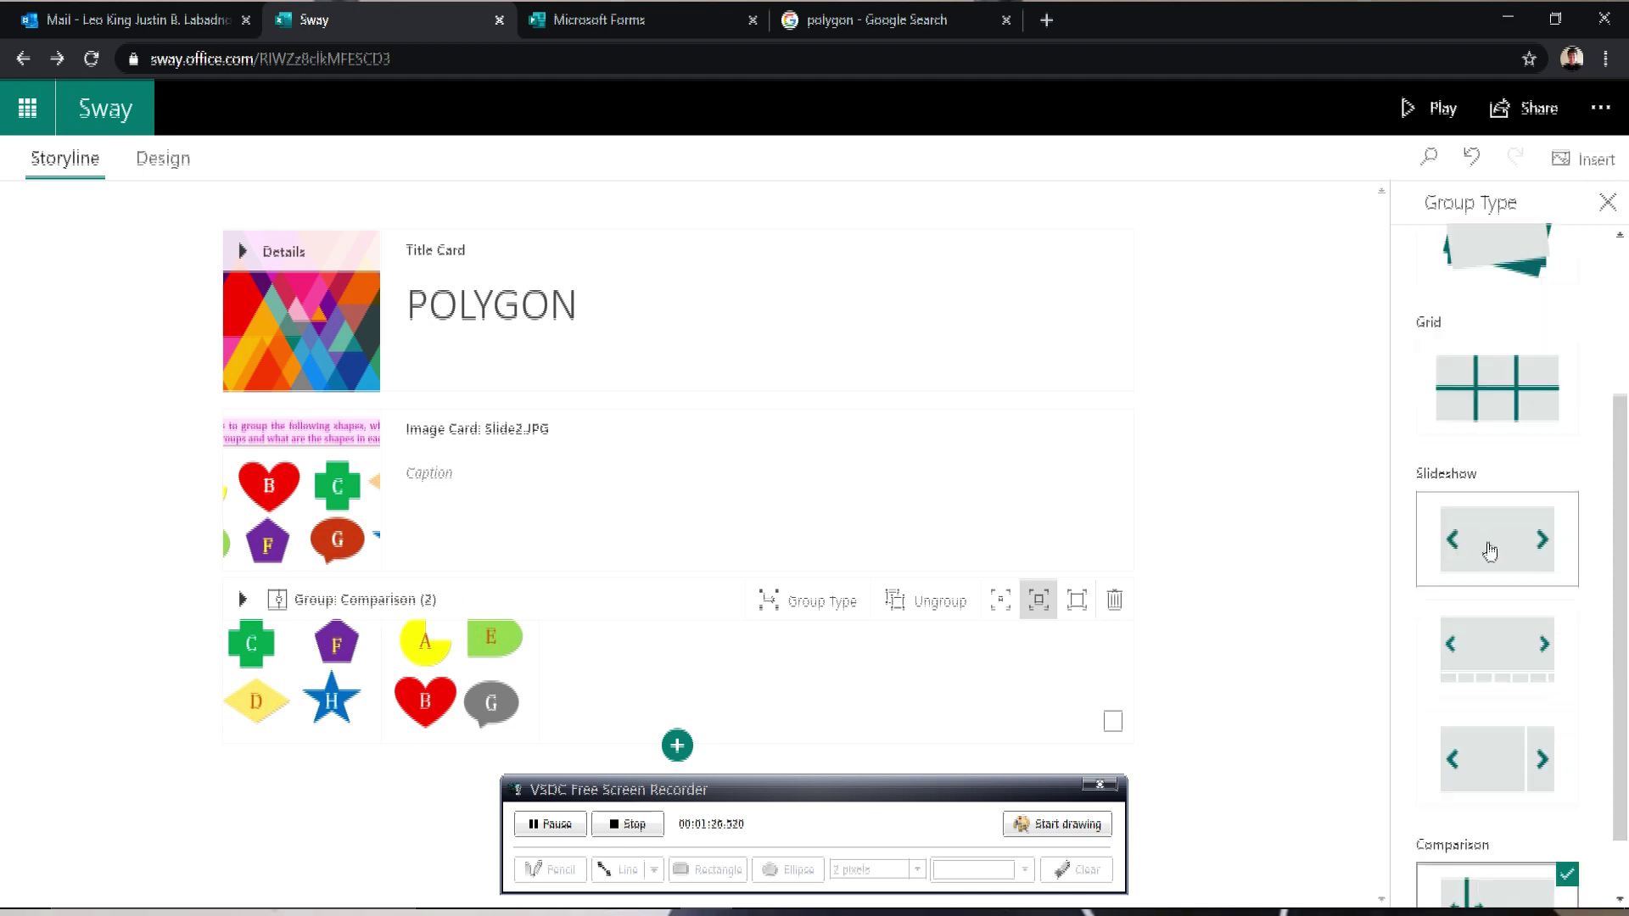
pyautogui.scroll(3, 1489, 586)
pyautogui.scroll(-3, 1481, 670)
pyautogui.scroll(3, 1465, 715)
pyautogui.scroll(-3, 1450, 763)
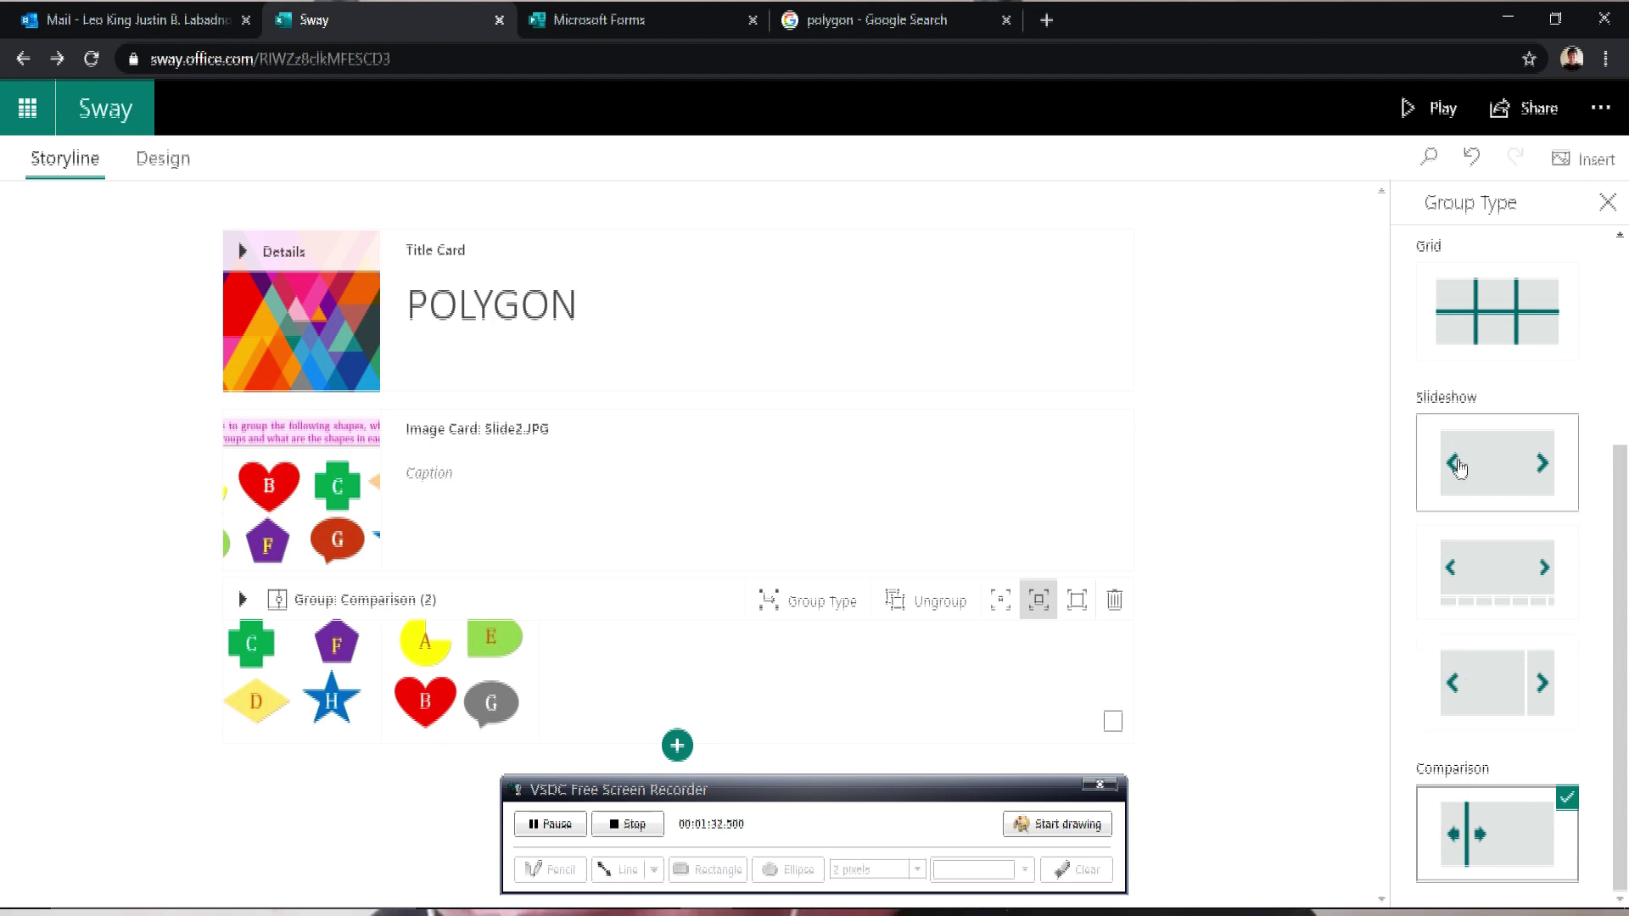
pyautogui.scroll(3, 1459, 467)
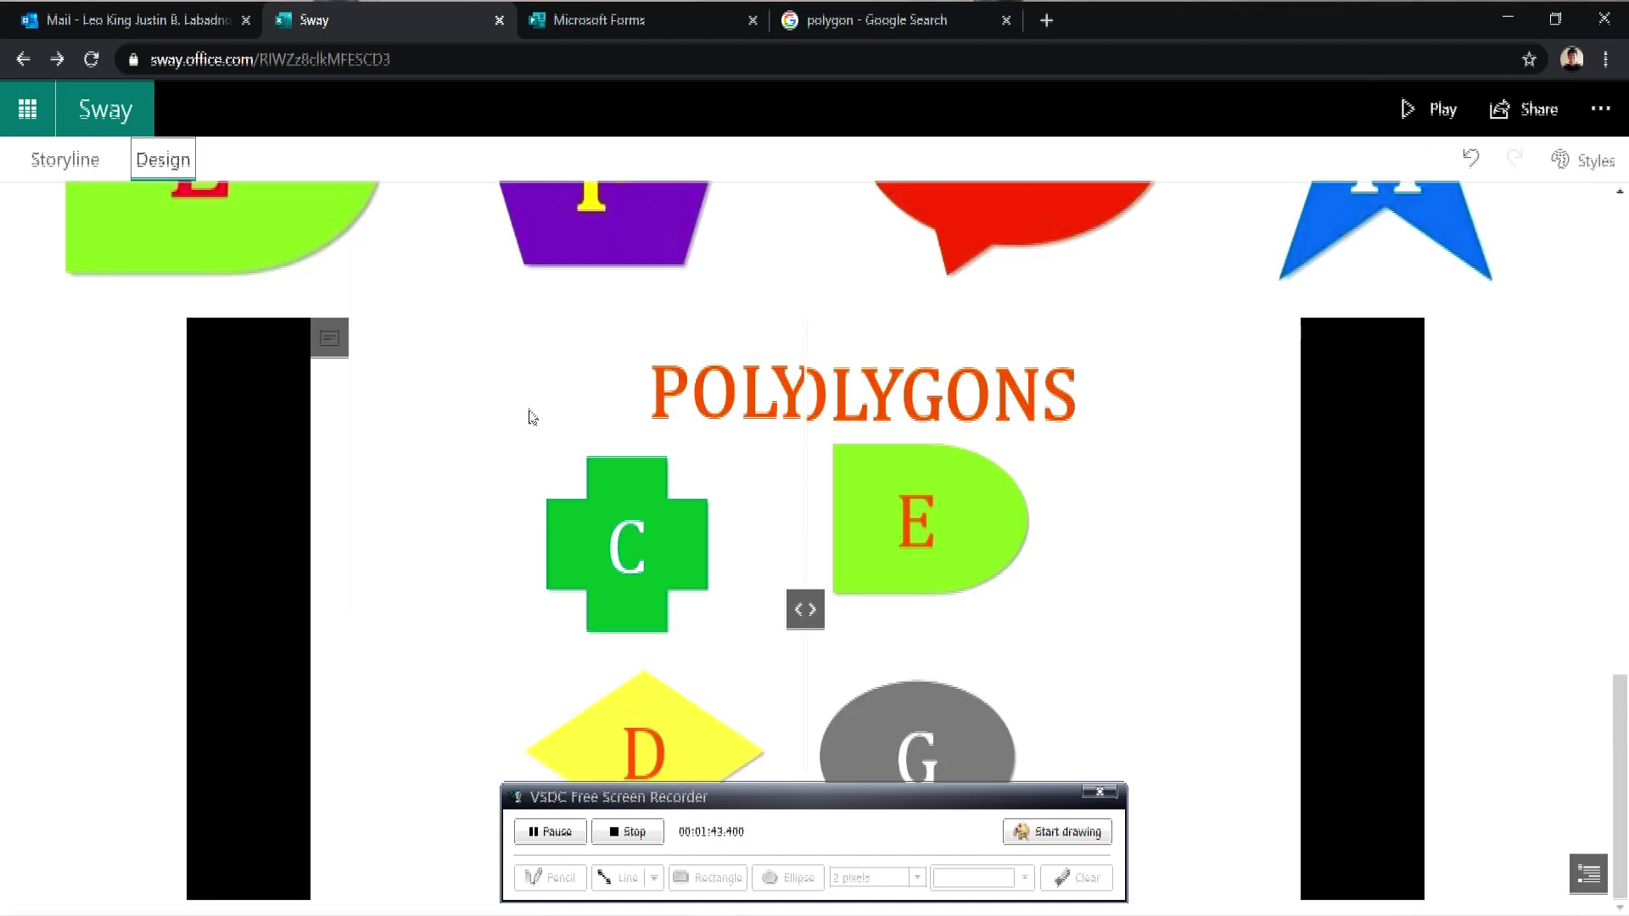
# Slide the comparison handle to reveal the full POLYGONS image, then the NON-POLYGONS image.
pyautogui.scroll(1, 1338, 661)
pyautogui.scroll(-1, 1288, 691)
pyautogui.moveTo(812, 606); pyautogui.dragTo(1240, 639)
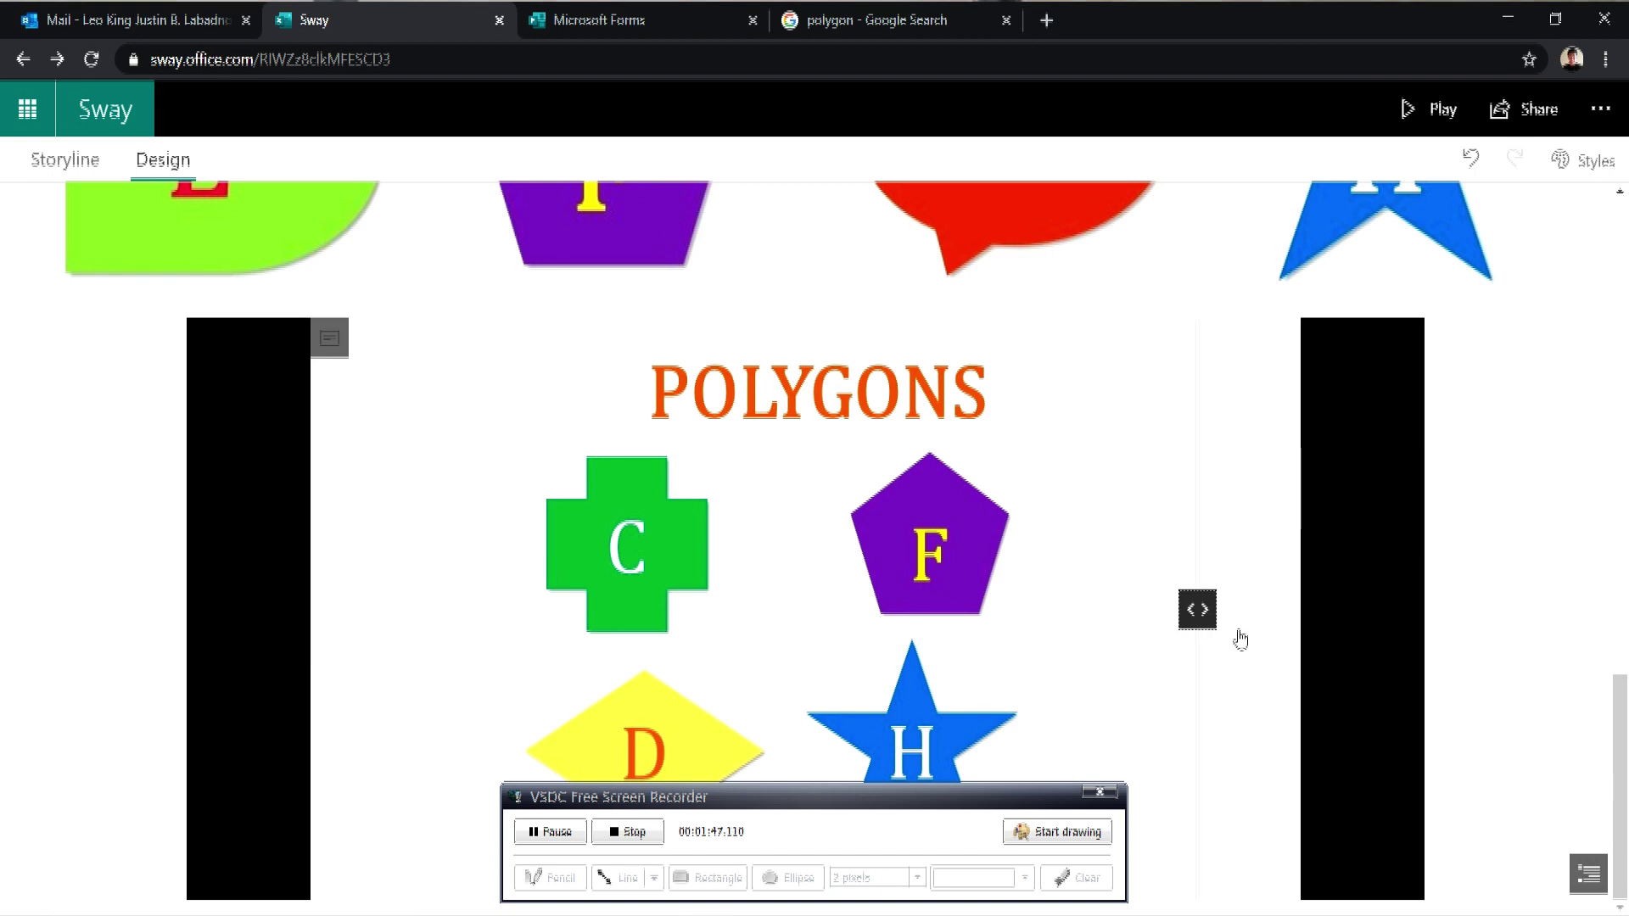
pyautogui.scroll(3, 999, 659)
pyautogui.scroll(-3, 994, 689)
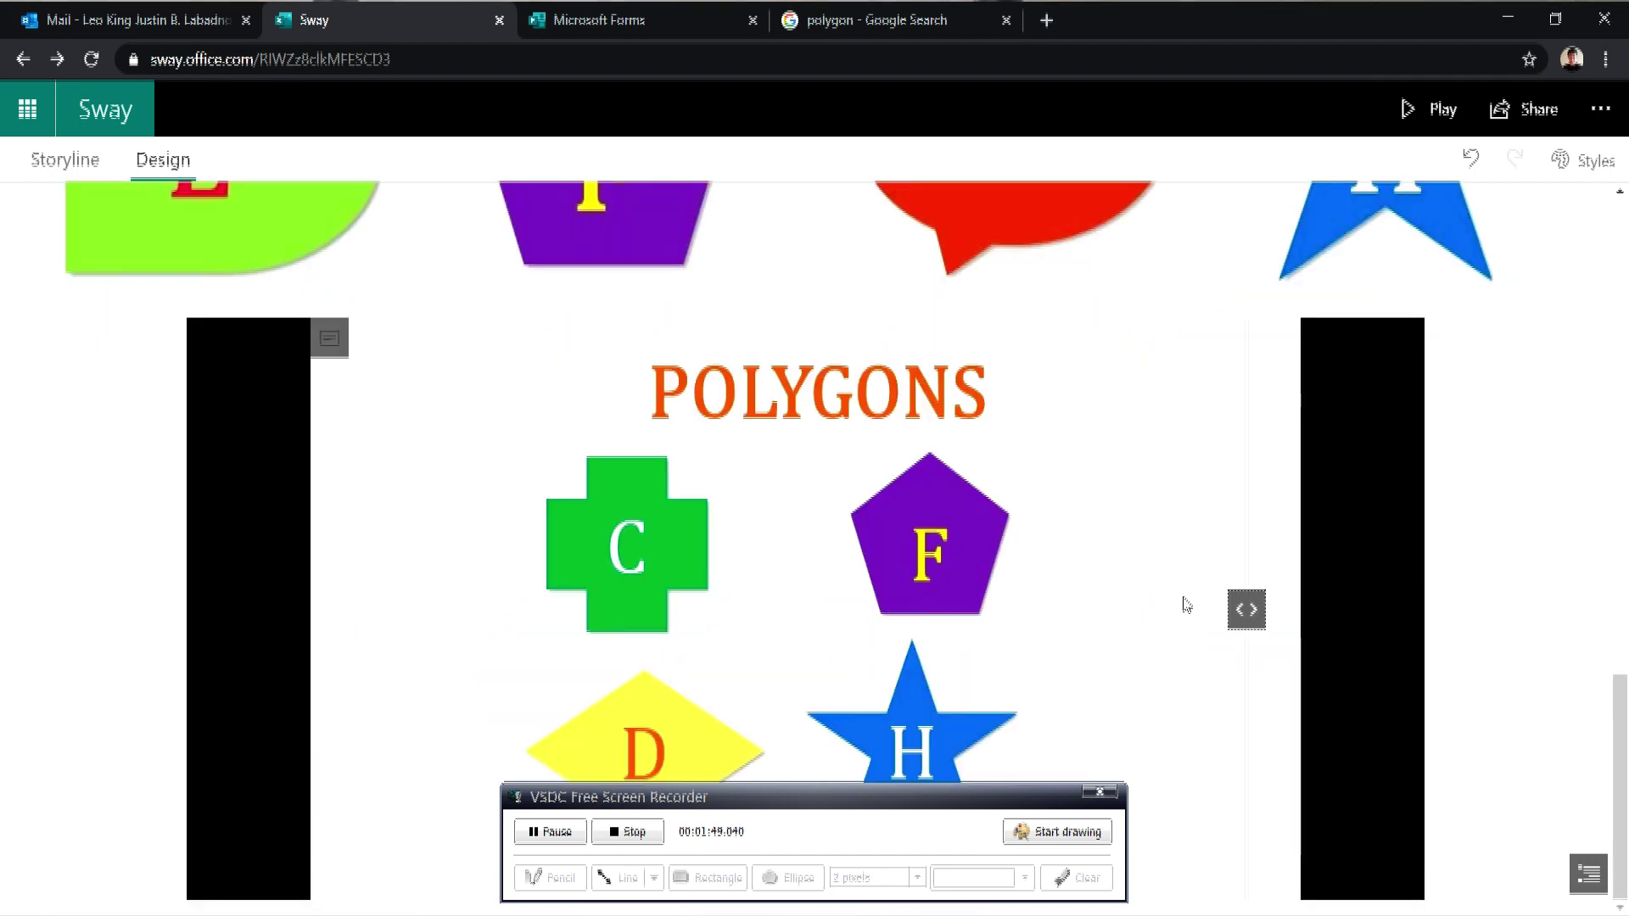
pyautogui.moveTo(1247, 609); pyautogui.dragTo(283, 609)
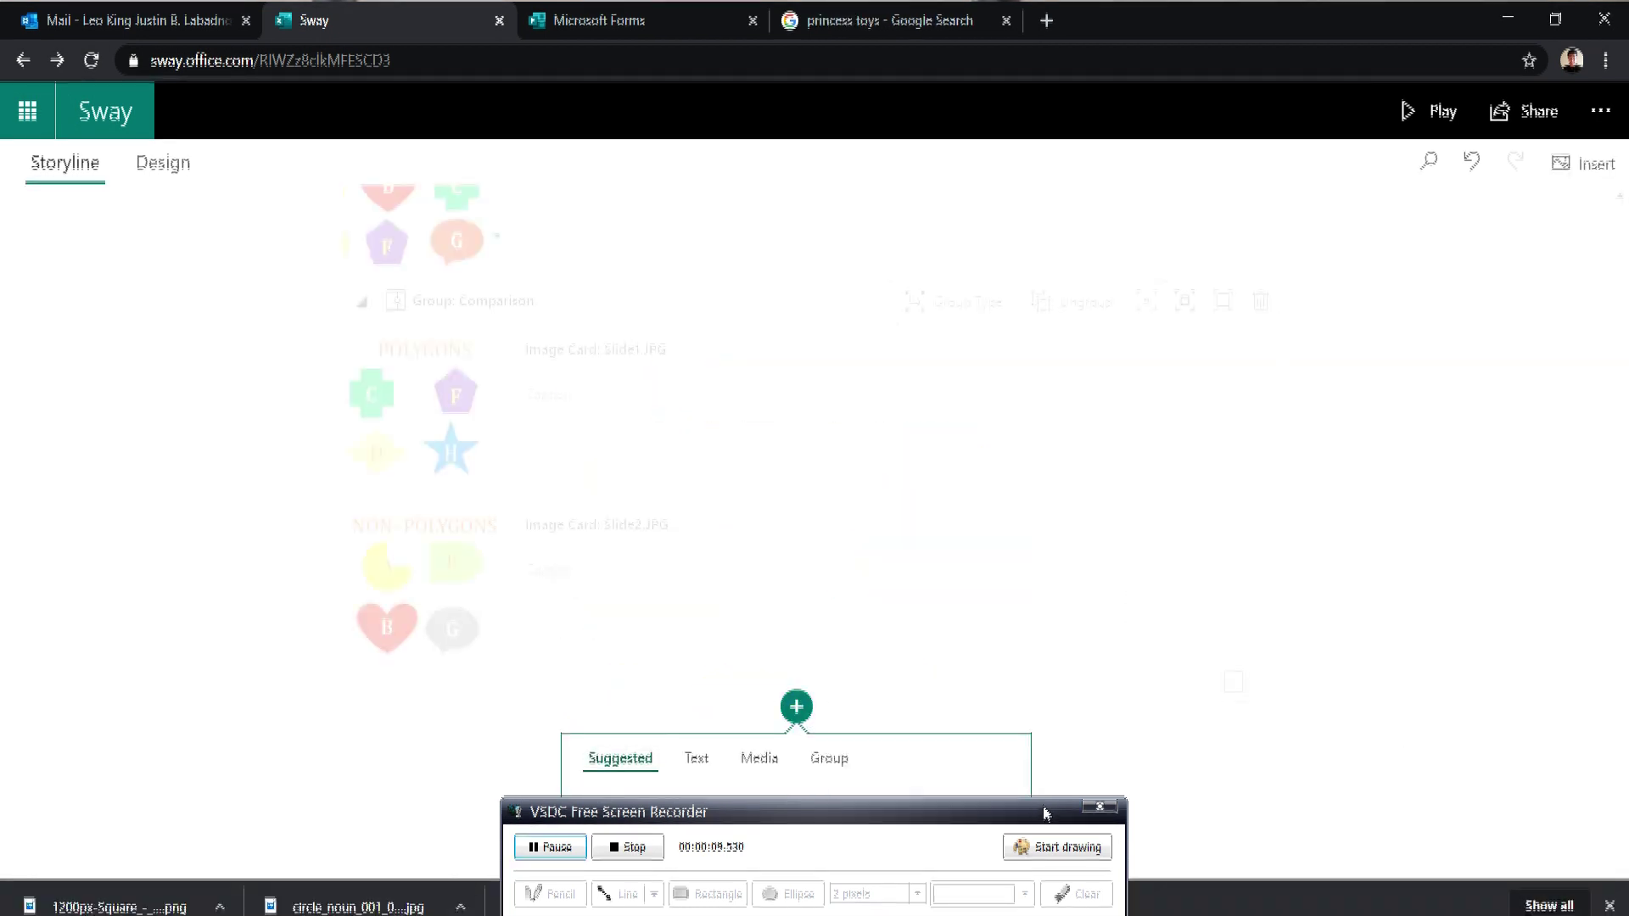
pyautogui.moveTo(1045, 813); pyautogui.dragTo(1526, 609)
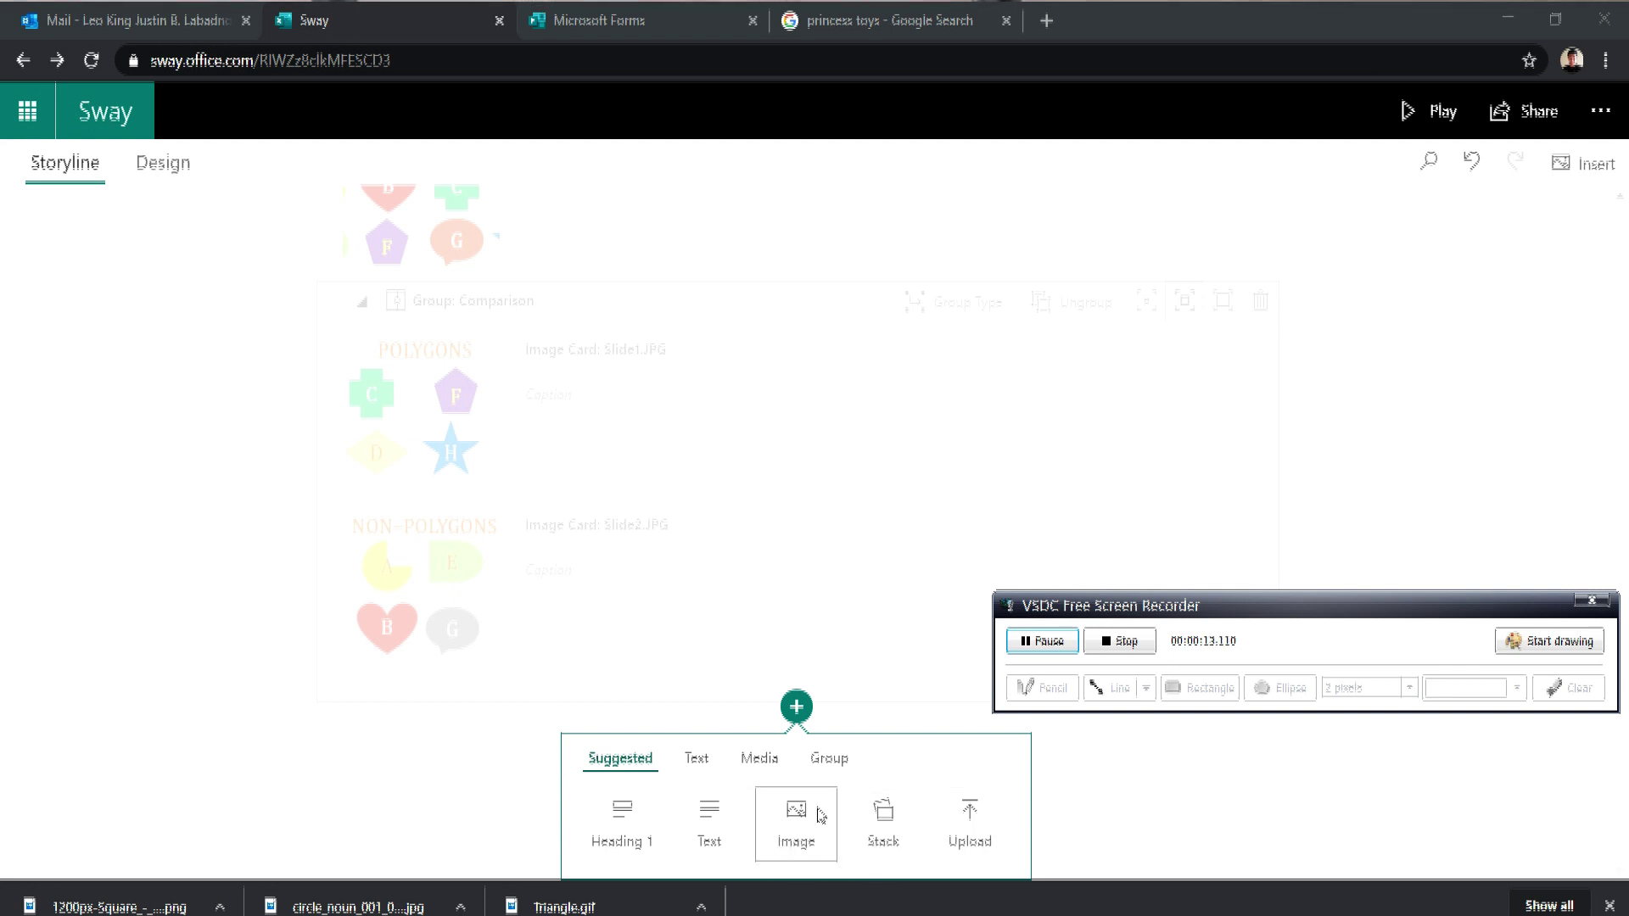
# Insert a text card with the polygon definition, splitting each rule onto its own line.
pyautogui.click(708, 828)
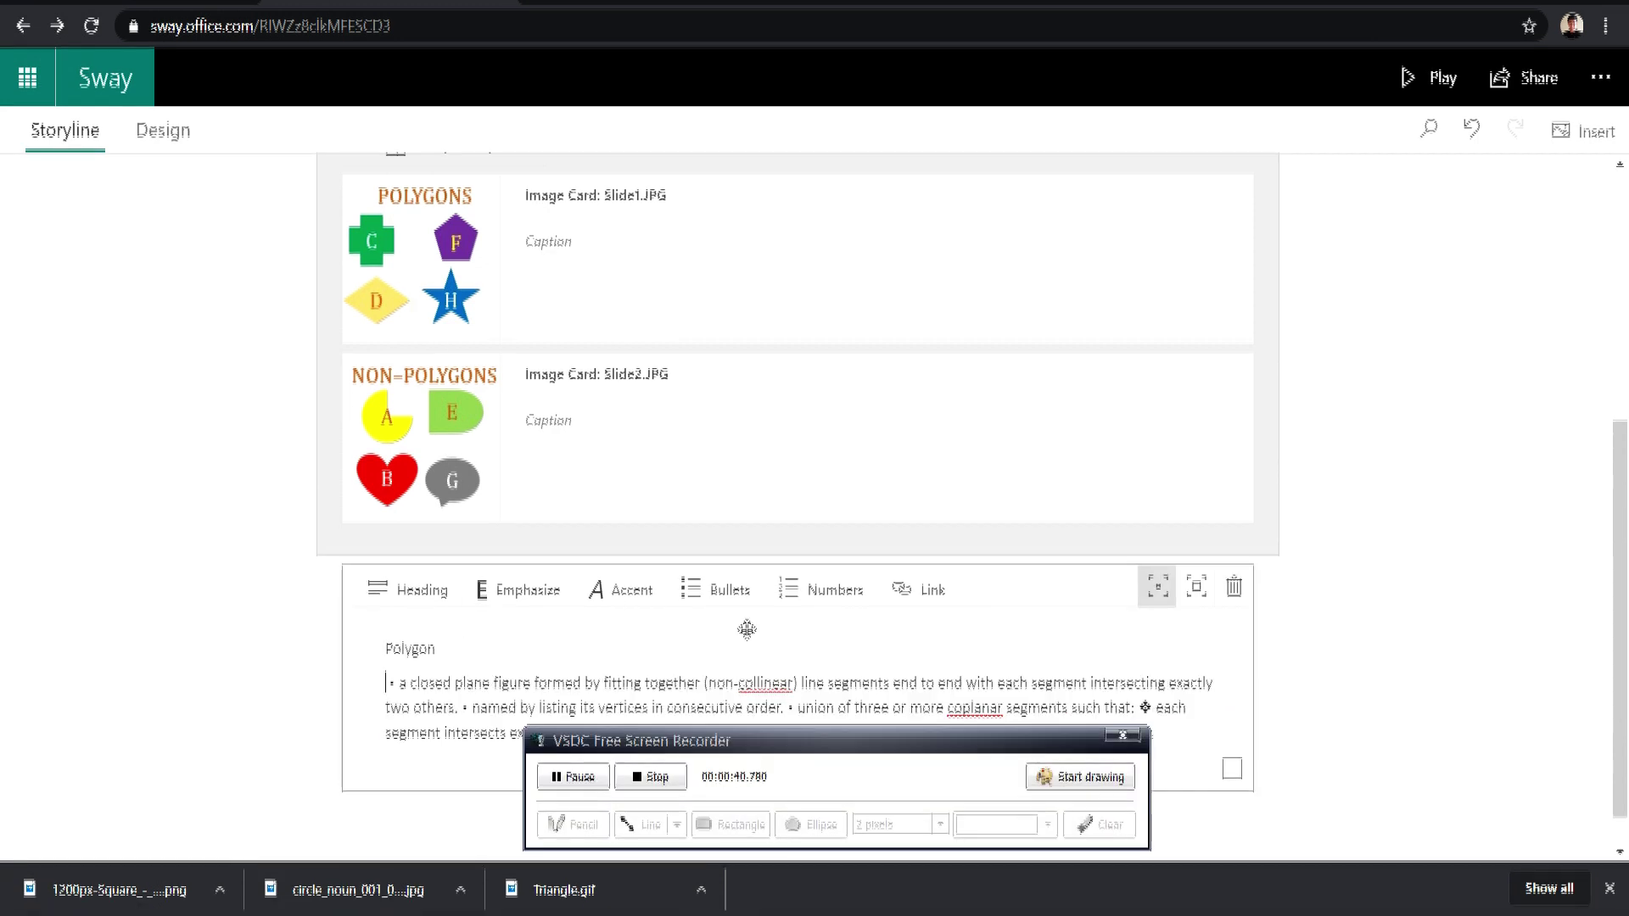
pyautogui.click(715, 589)
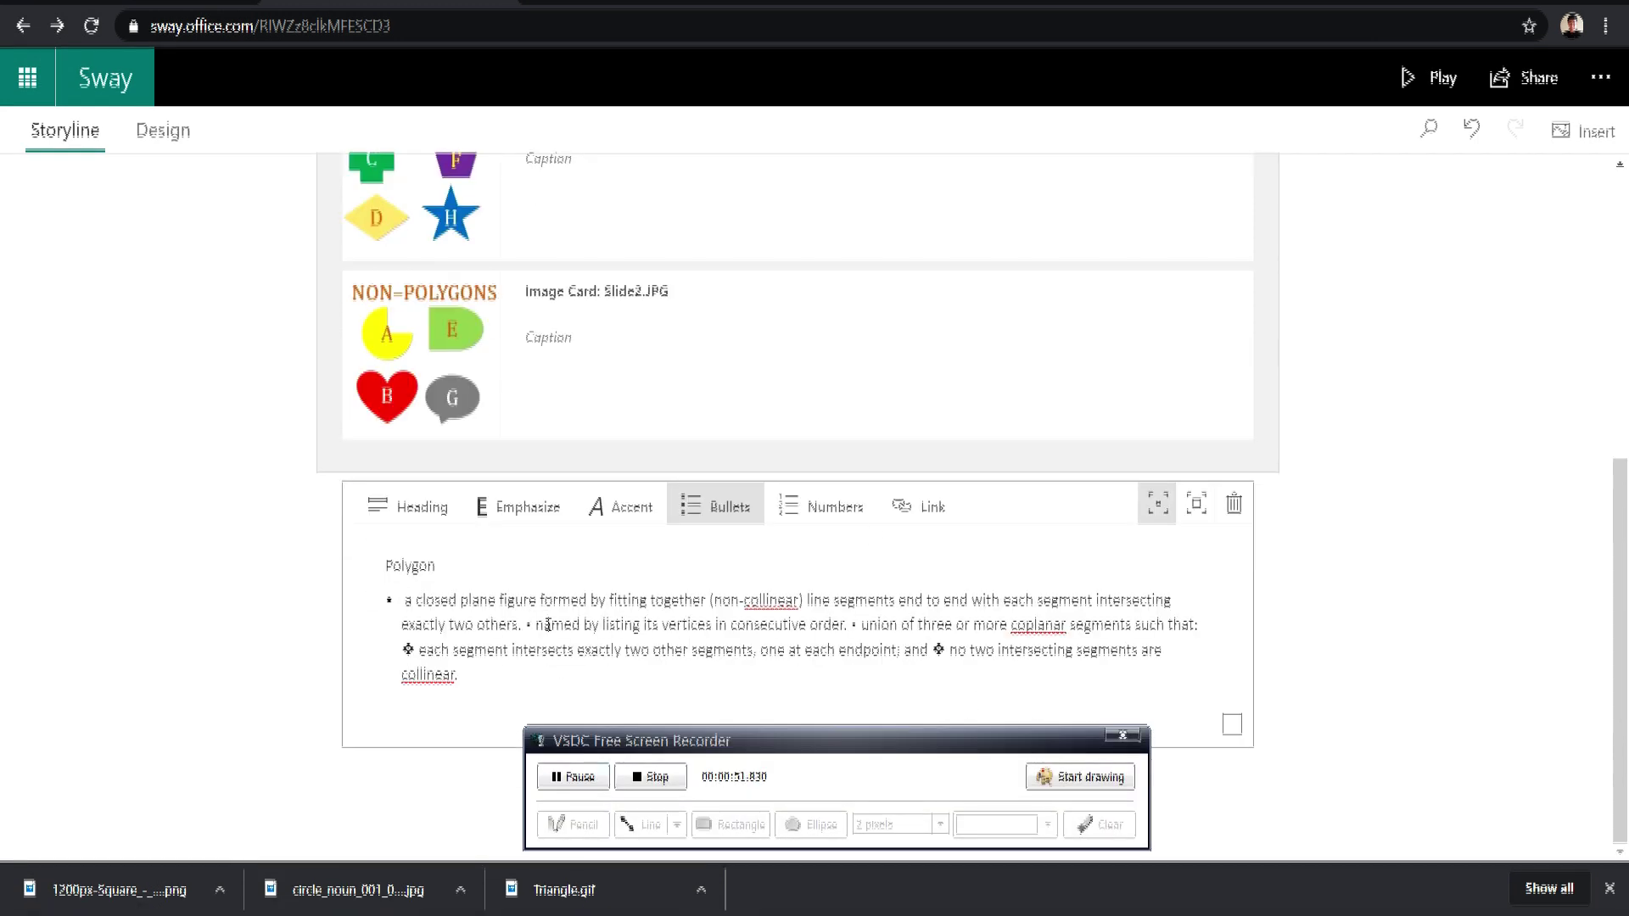
pyautogui.press('Return')
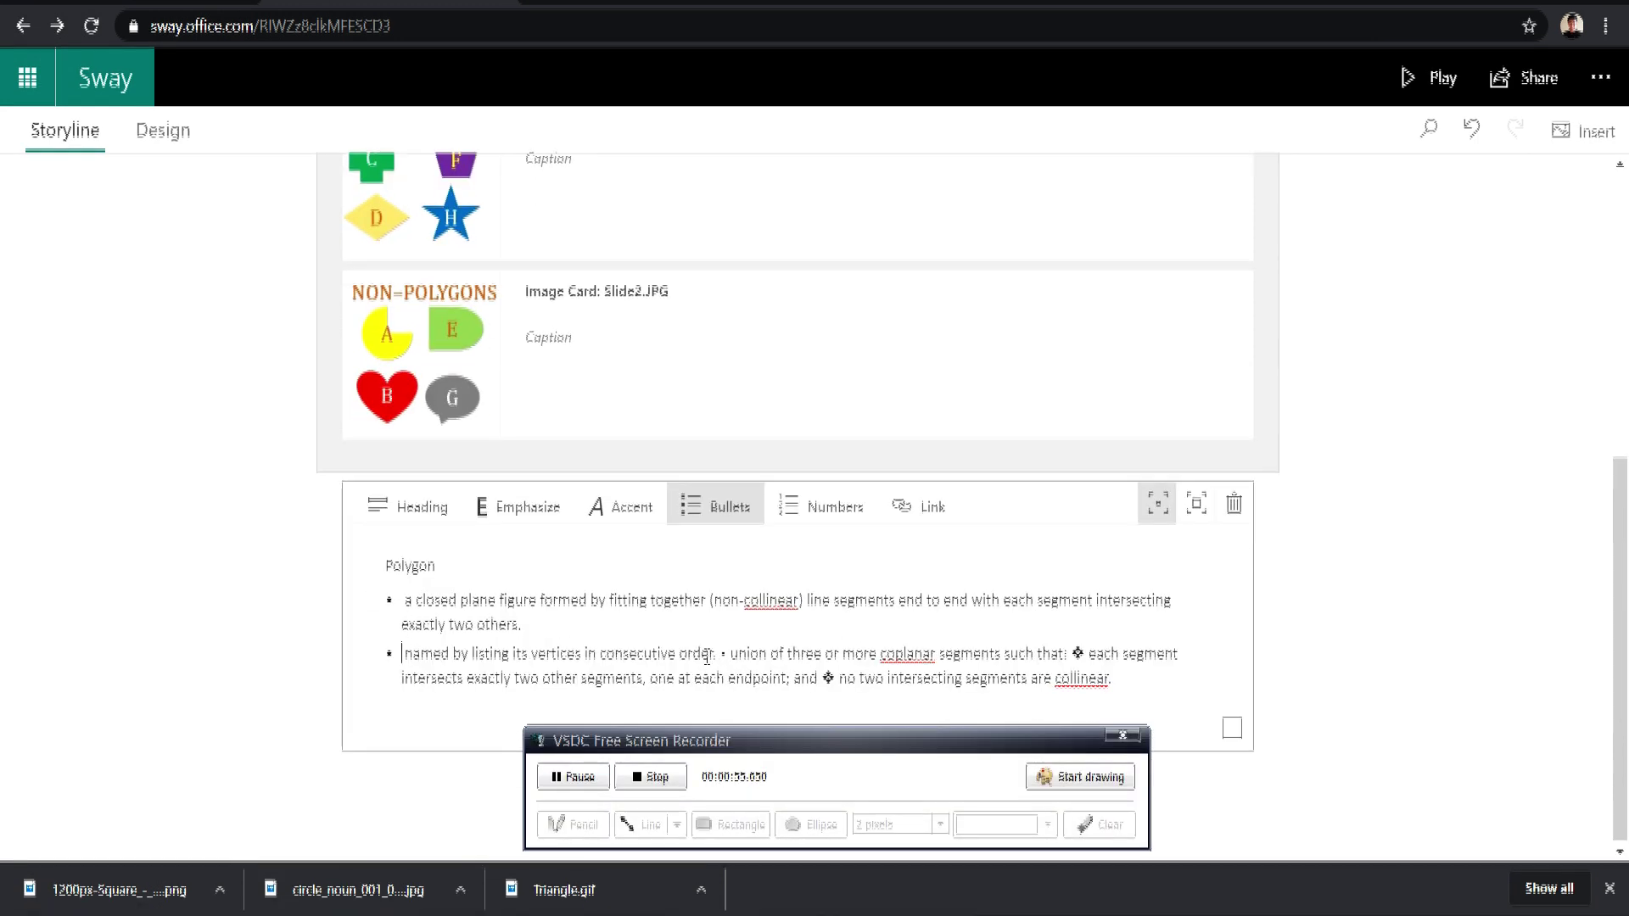
pyautogui.press('Return')
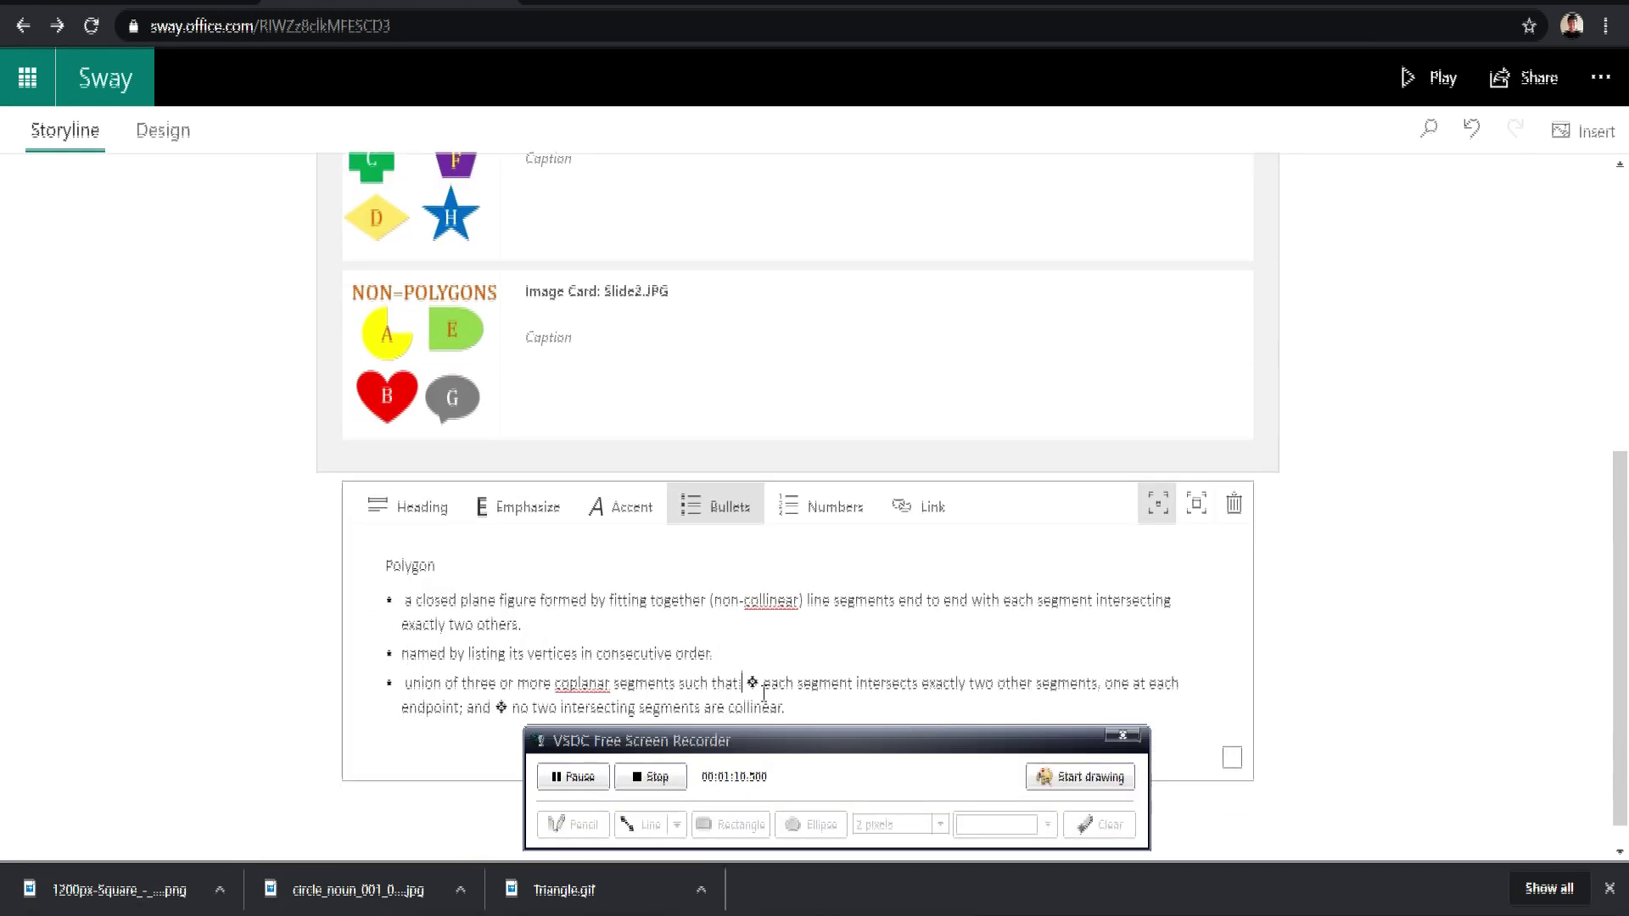
pyautogui.press('Return')
pyautogui.click(807, 509)
pyautogui.press('BackSpace')
pyautogui.press('BackSpace')
pyautogui.press('Delete')
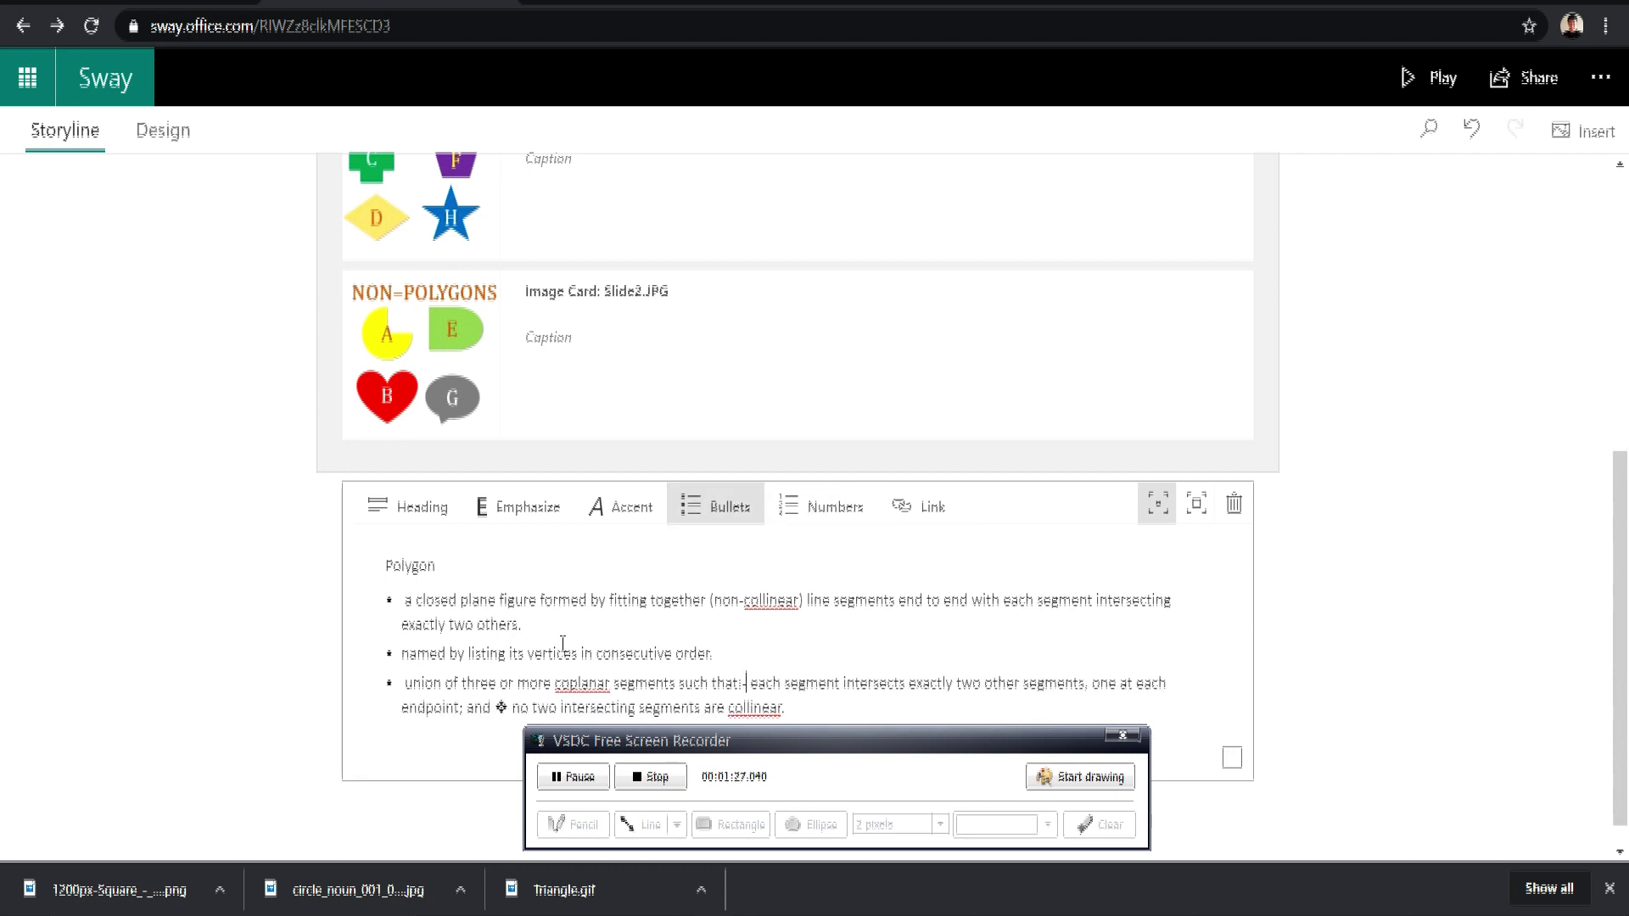
pyautogui.press('Return')
# Number the first three definition items and bullet the two conditions about segments.
pyautogui.moveTo(401, 713); pyautogui.dragTo(391, 776)
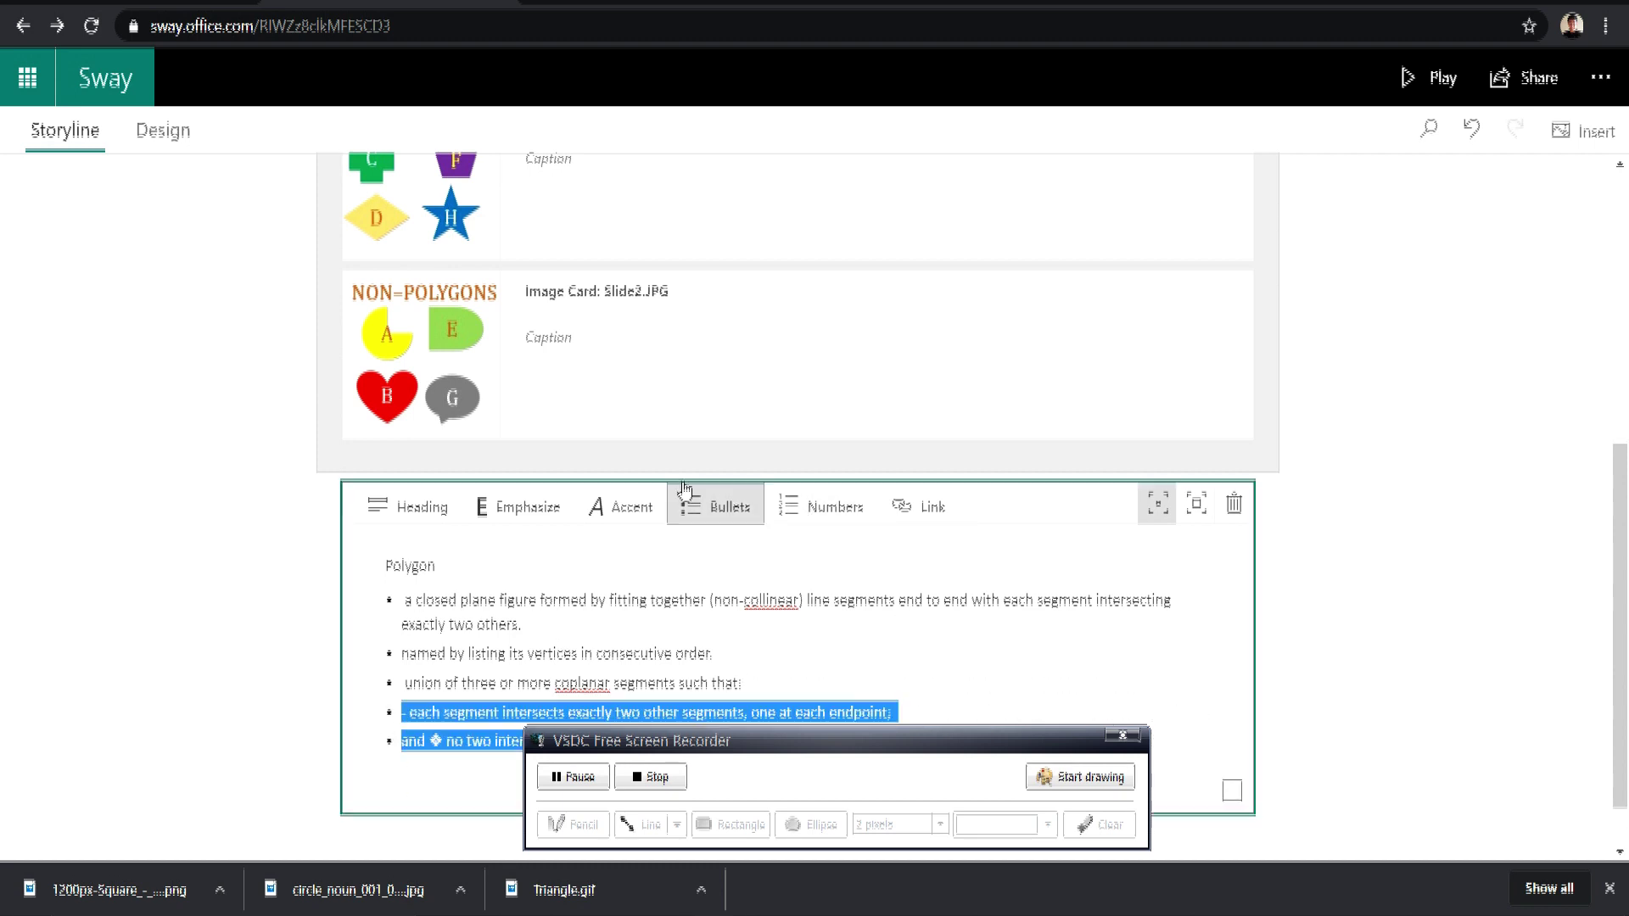
pyautogui.click(715, 507)
pyautogui.scroll(-1, 467, 712)
pyautogui.press('BackSpace')
pyautogui.press('Return')
pyautogui.click(835, 431)
pyautogui.moveTo(387, 651); pyautogui.dragTo(666, 689)
pyautogui.click(715, 431)
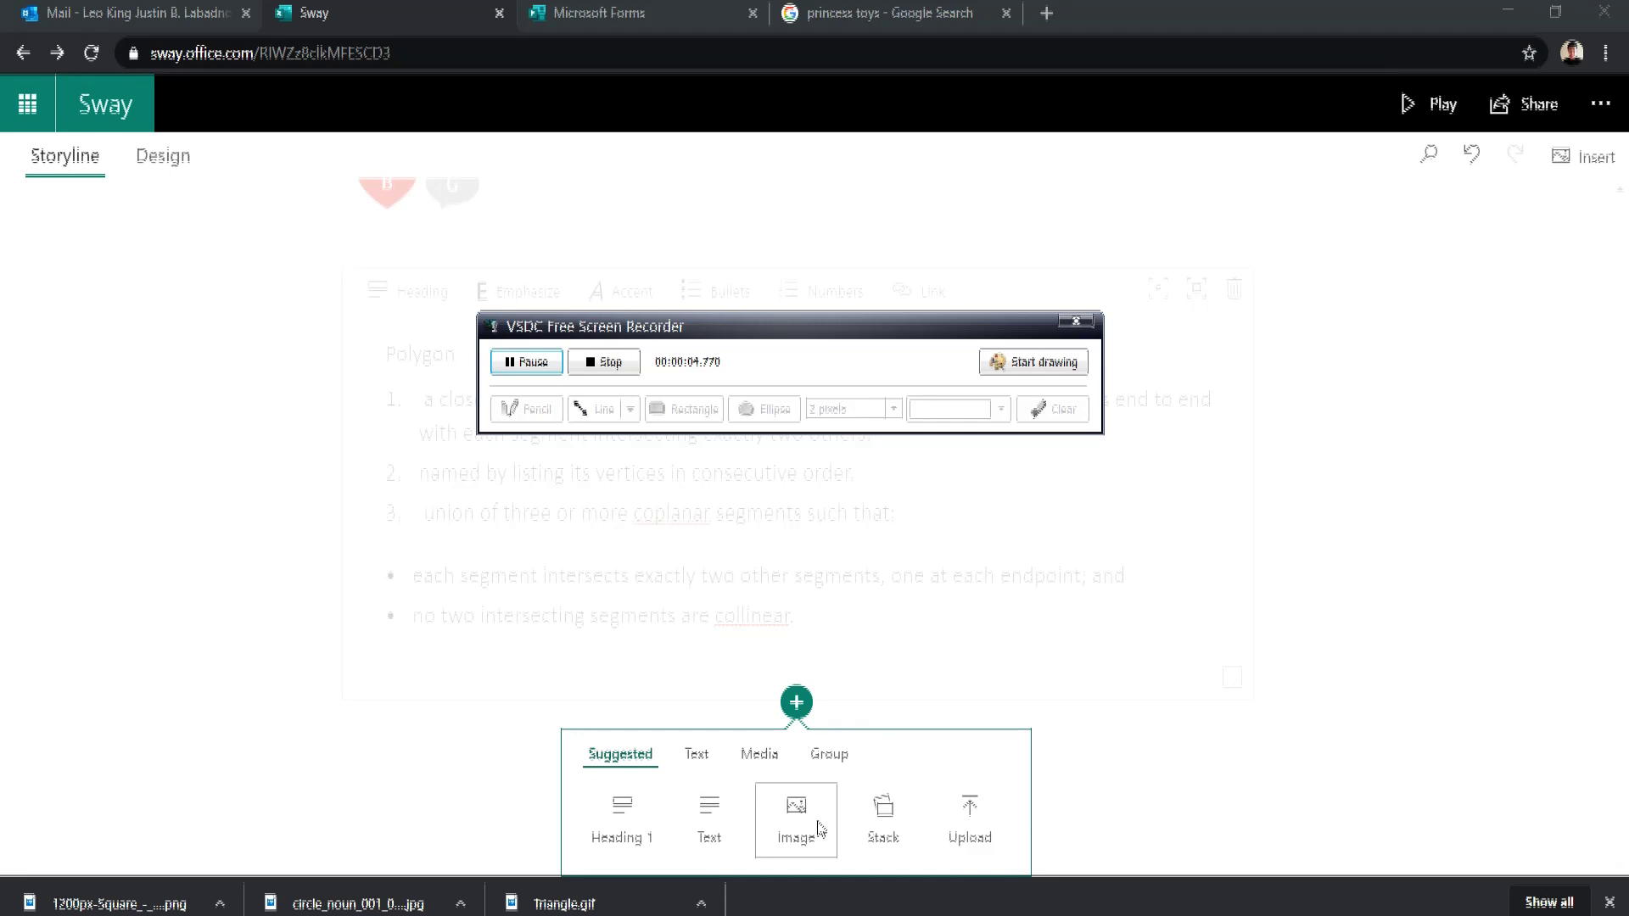
# Show the Media card choices, then switch to the Polygon or Non-Polygon quiz in Microsoft Forms.
pyautogui.click(759, 753)
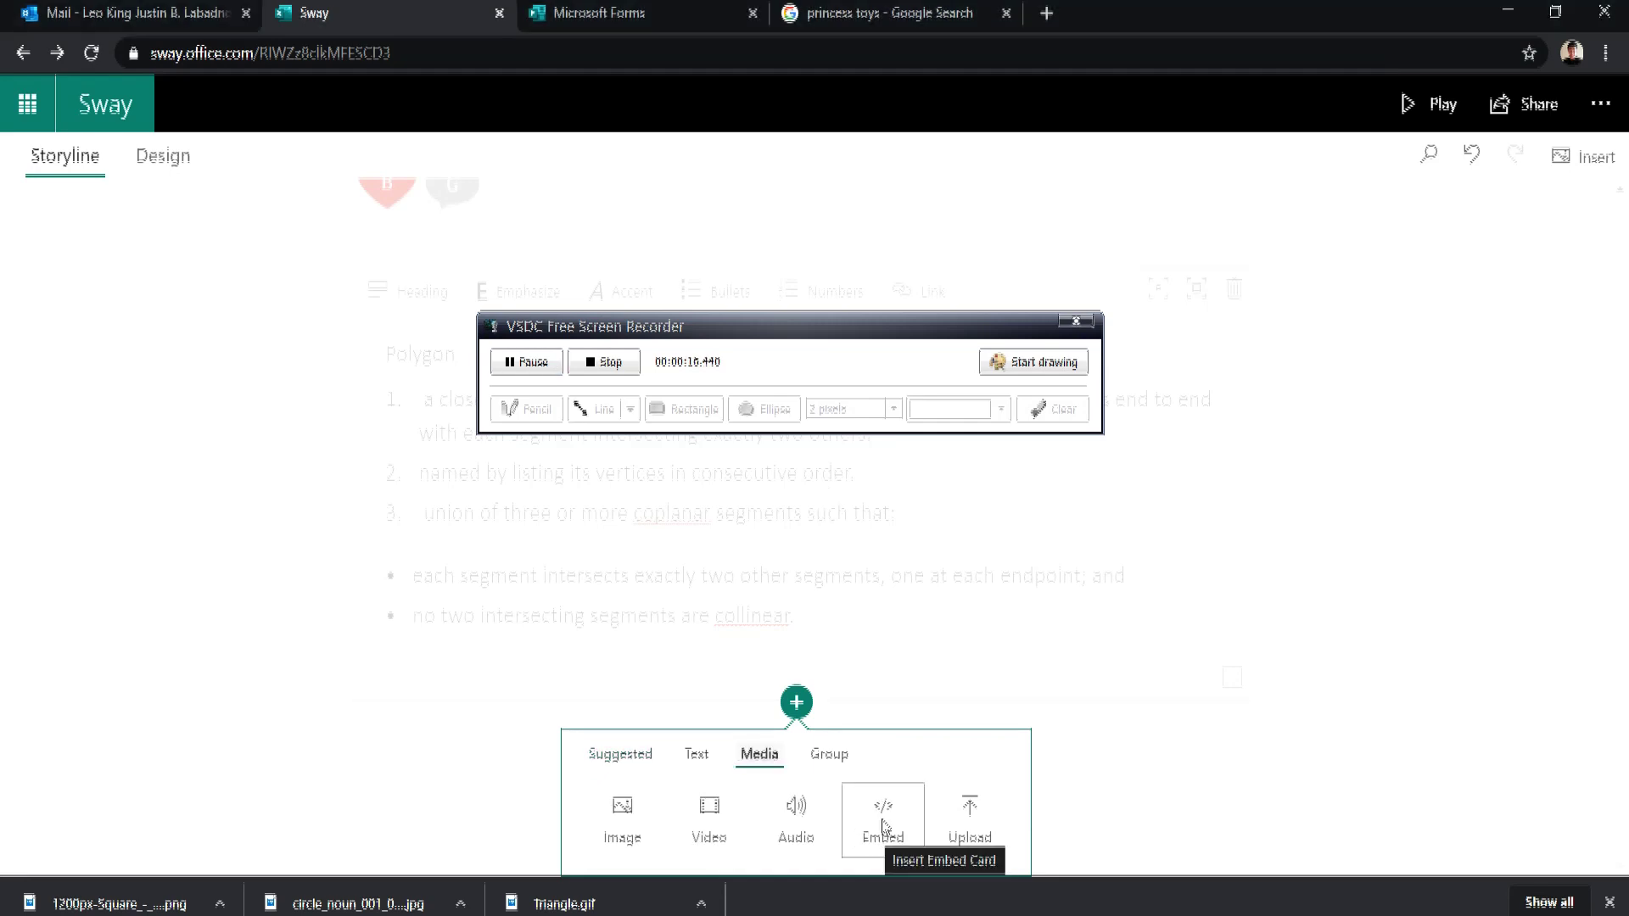
pyautogui.click(579, 6)
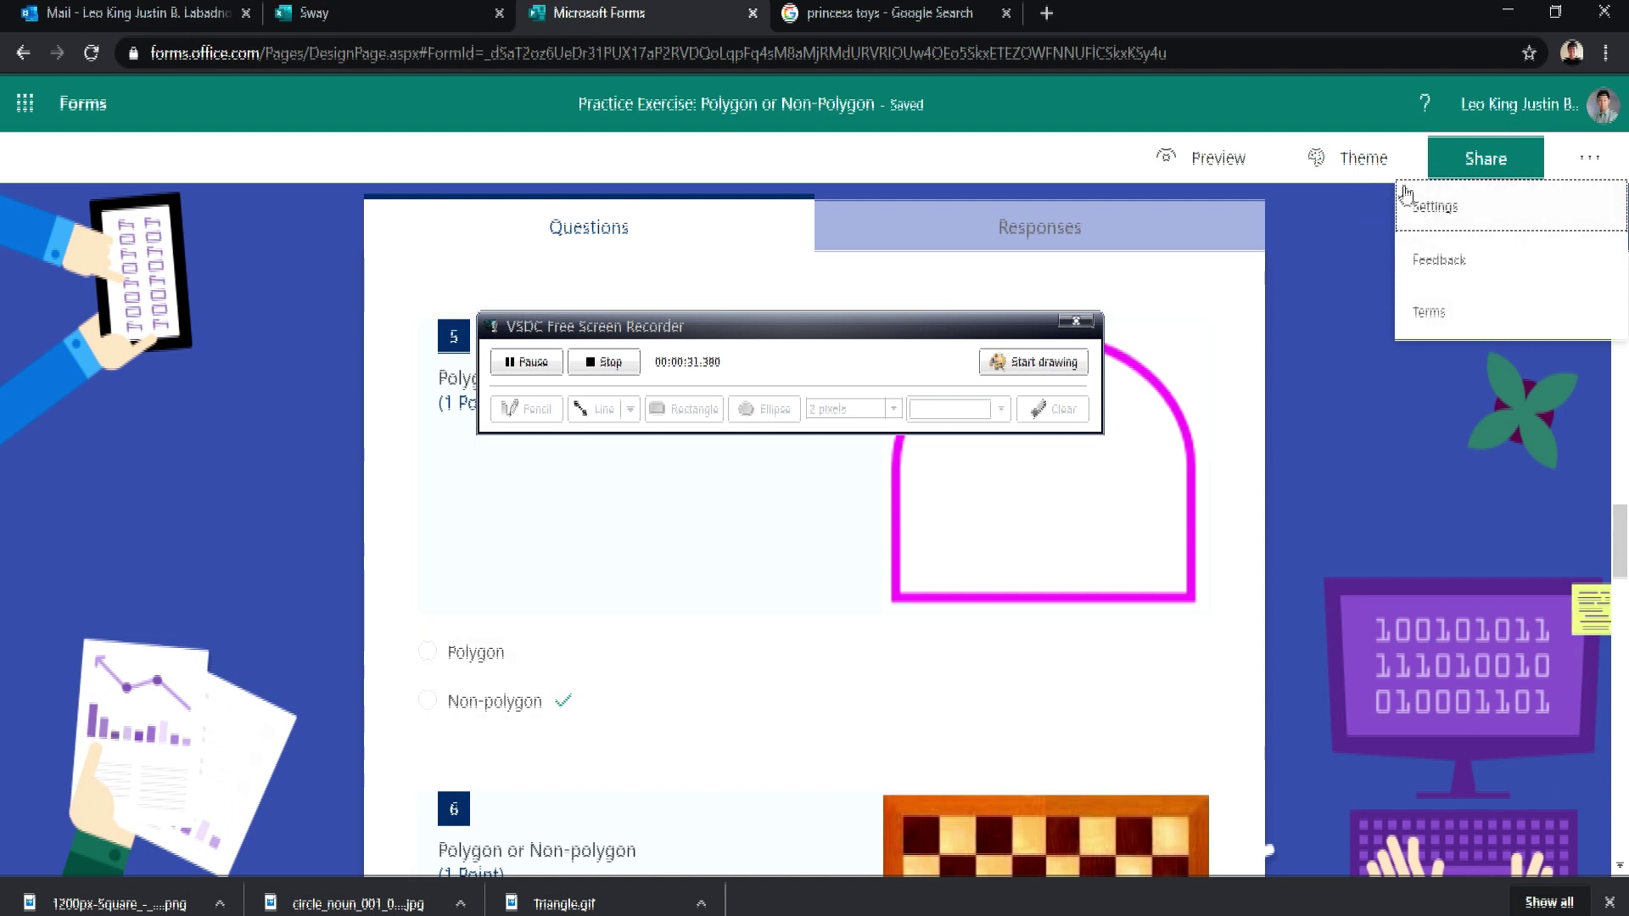
# Copy the quiz's iframe embed code from Forms' Share options and return to the Sway tab.
pyautogui.click(1465, 163)
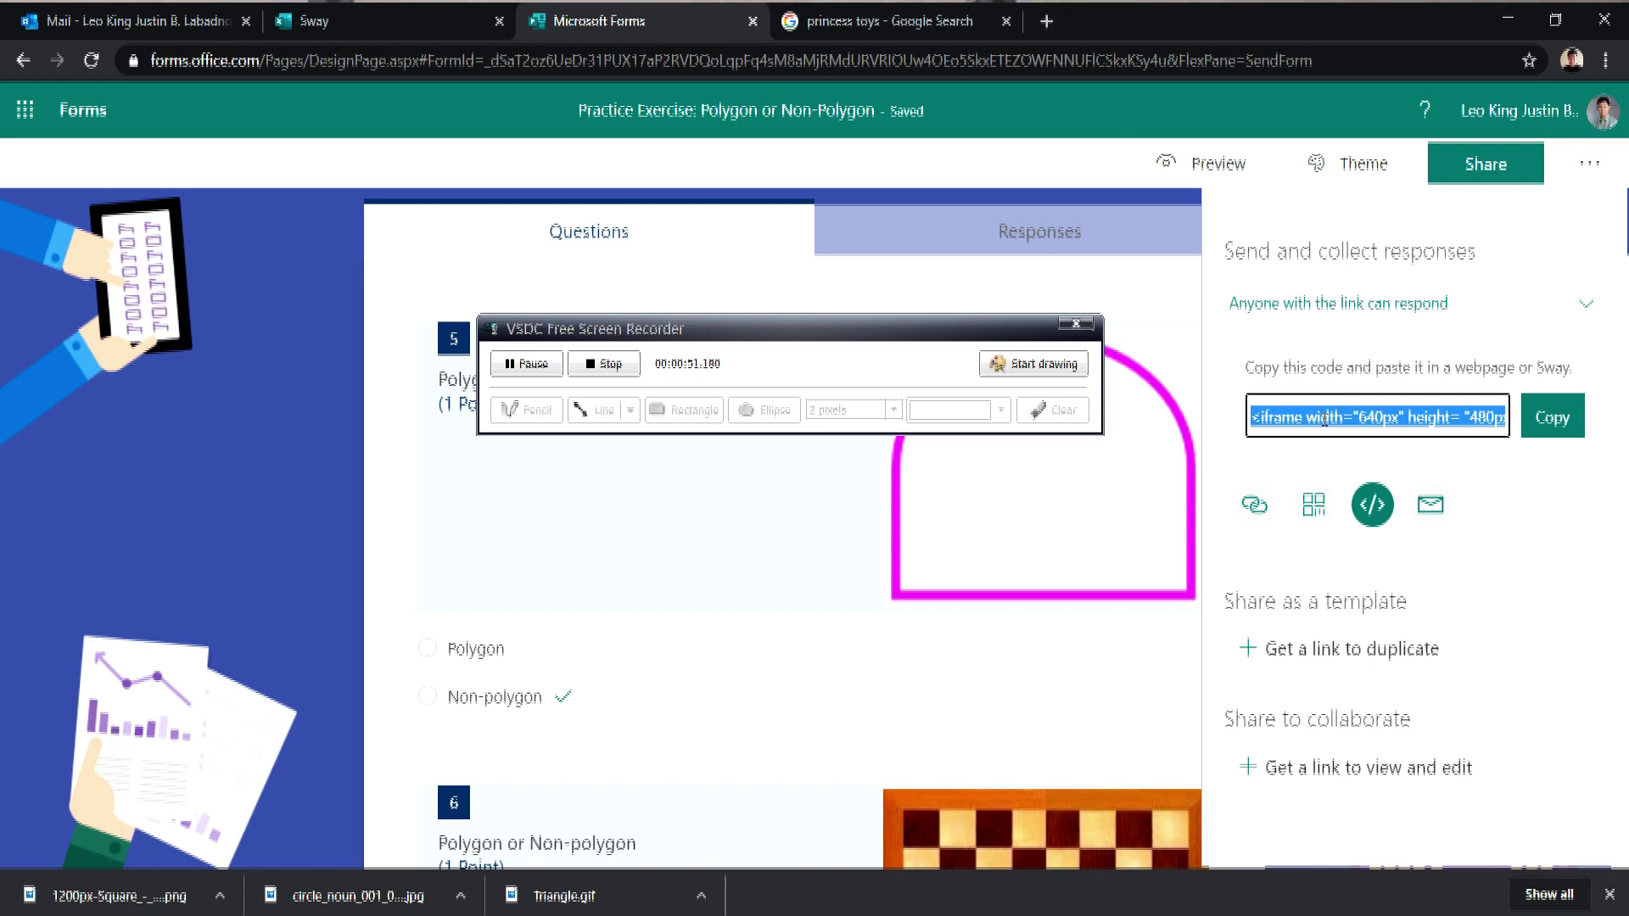
pyautogui.click(329, 20)
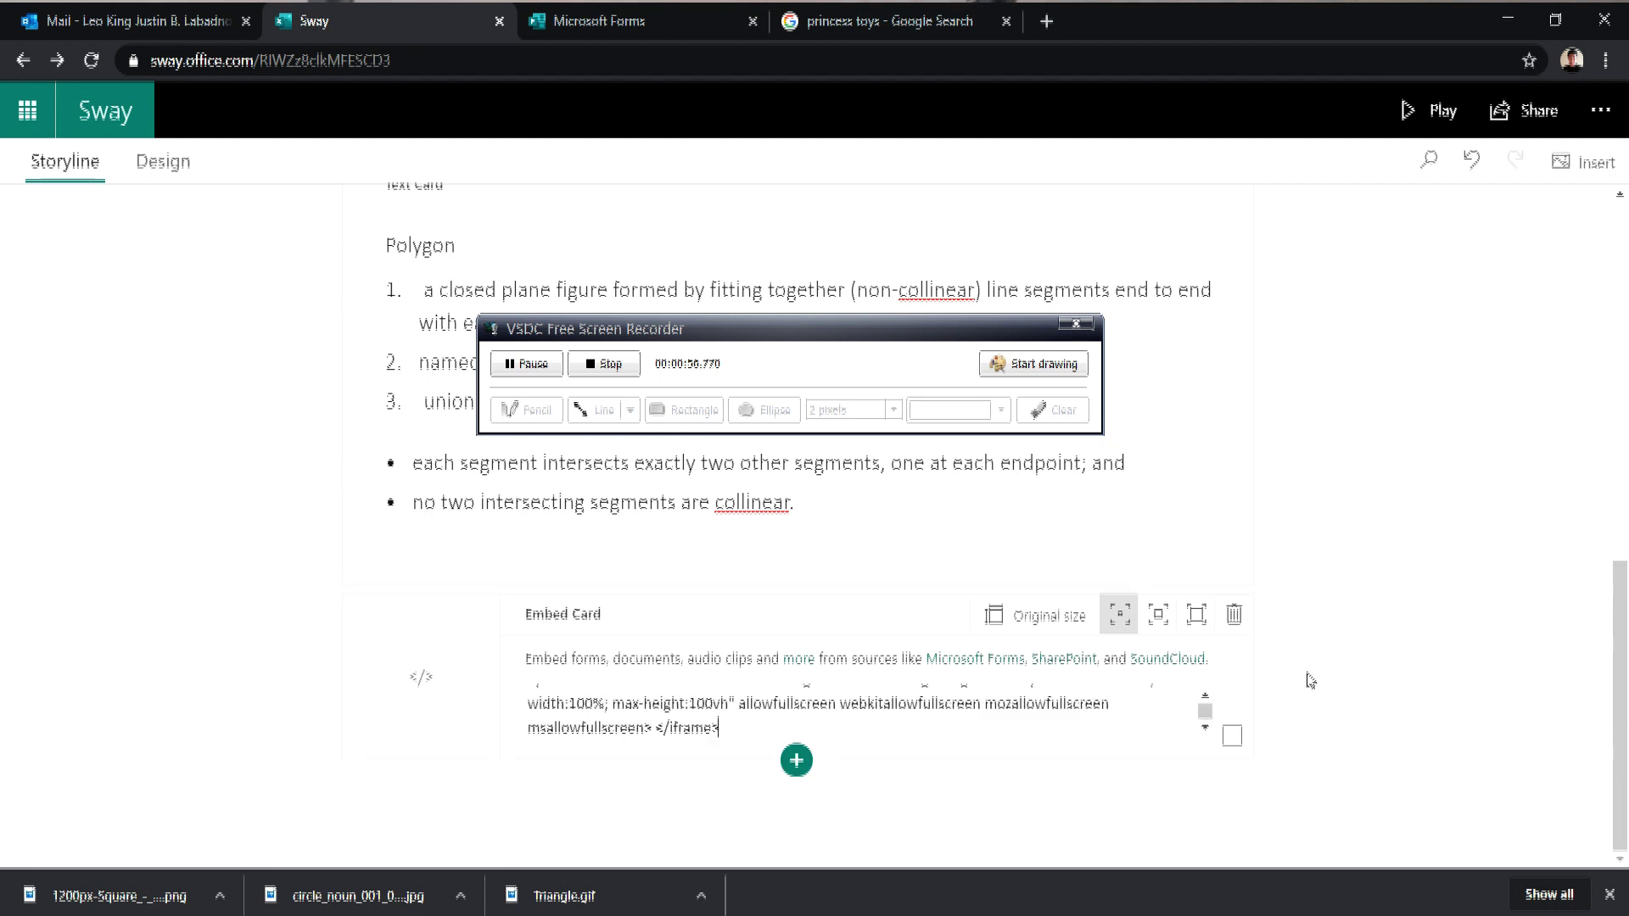
# Set the embedded quiz card to its largest emphasis size.
pyautogui.click(1120, 628)
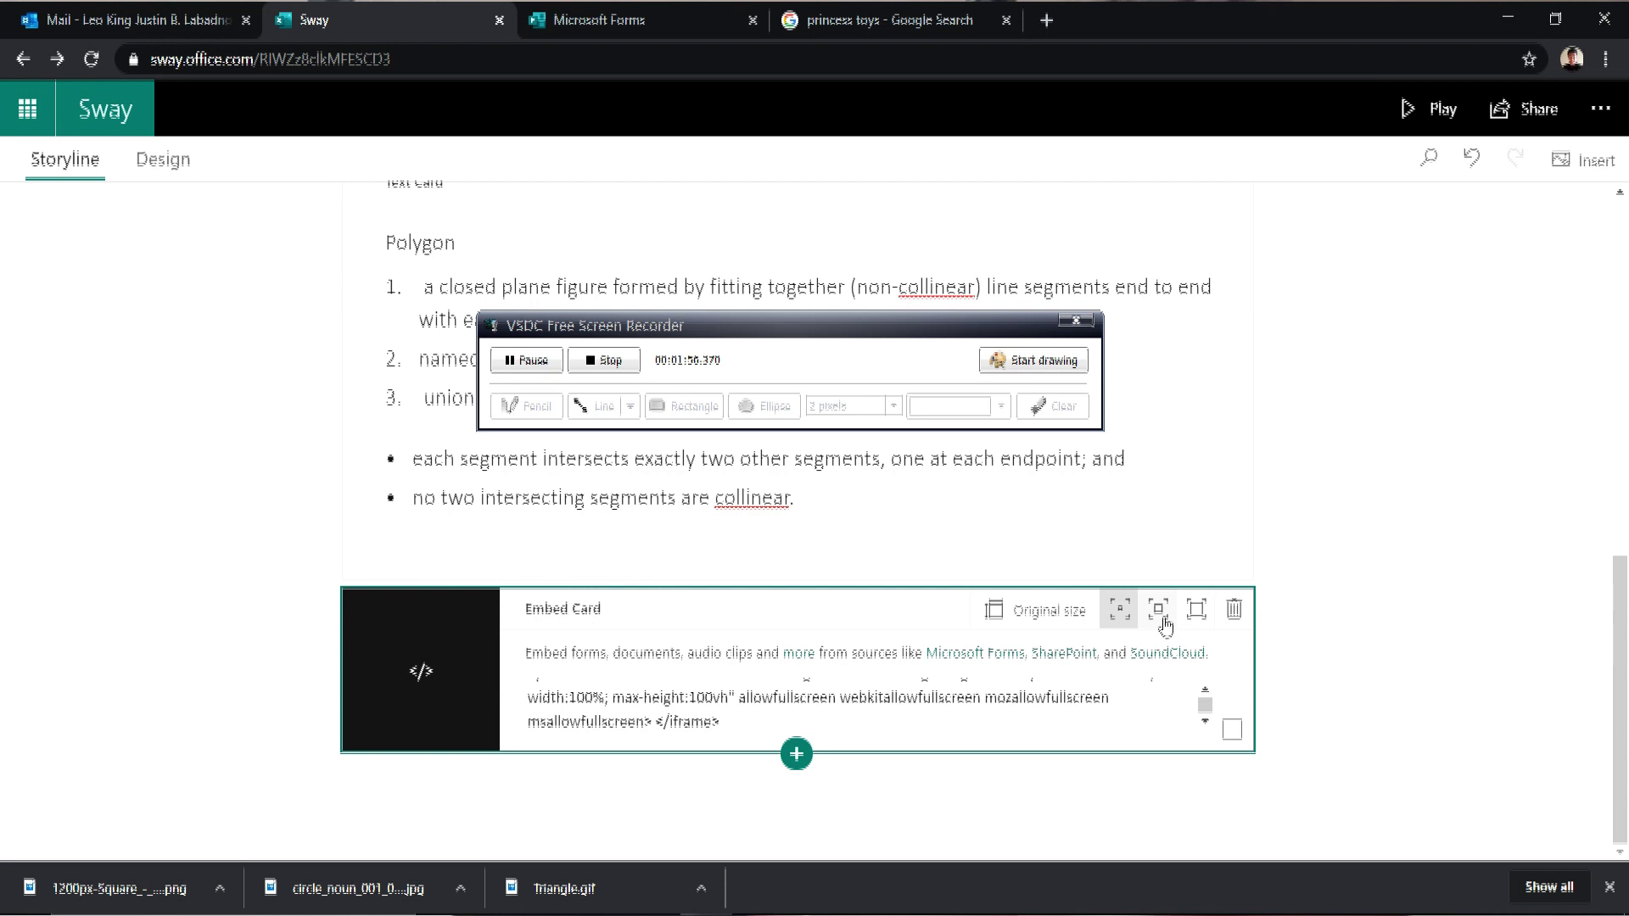
pyautogui.click(1159, 611)
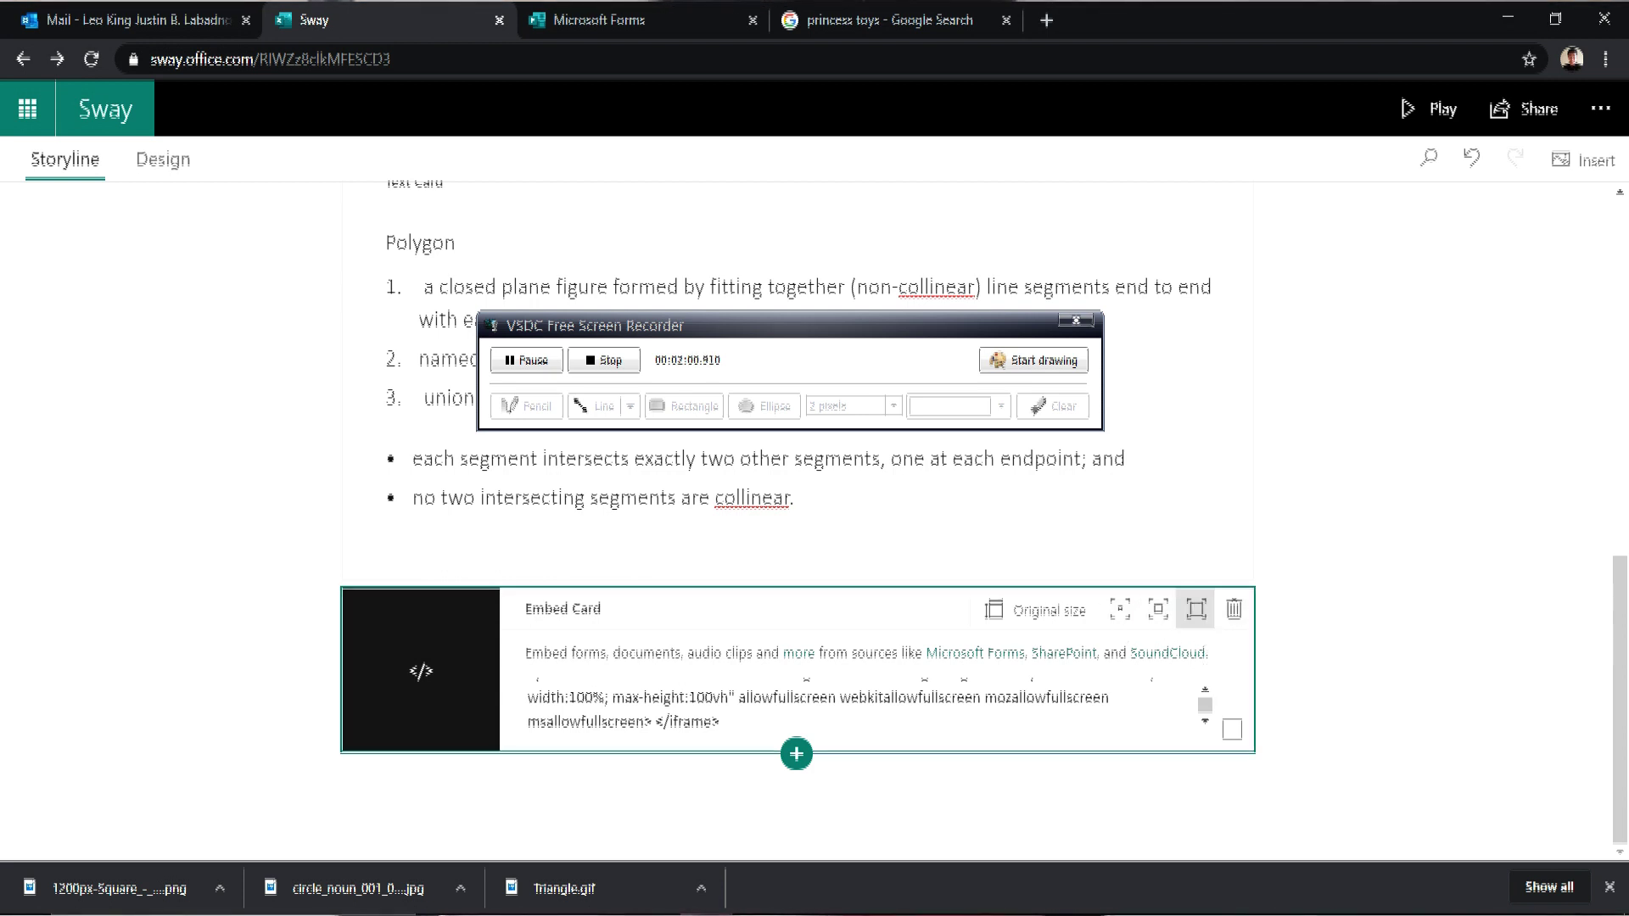
# Preview the Design and scroll down and back up through the embedded Forms quiz.
pyautogui.click(162, 159)
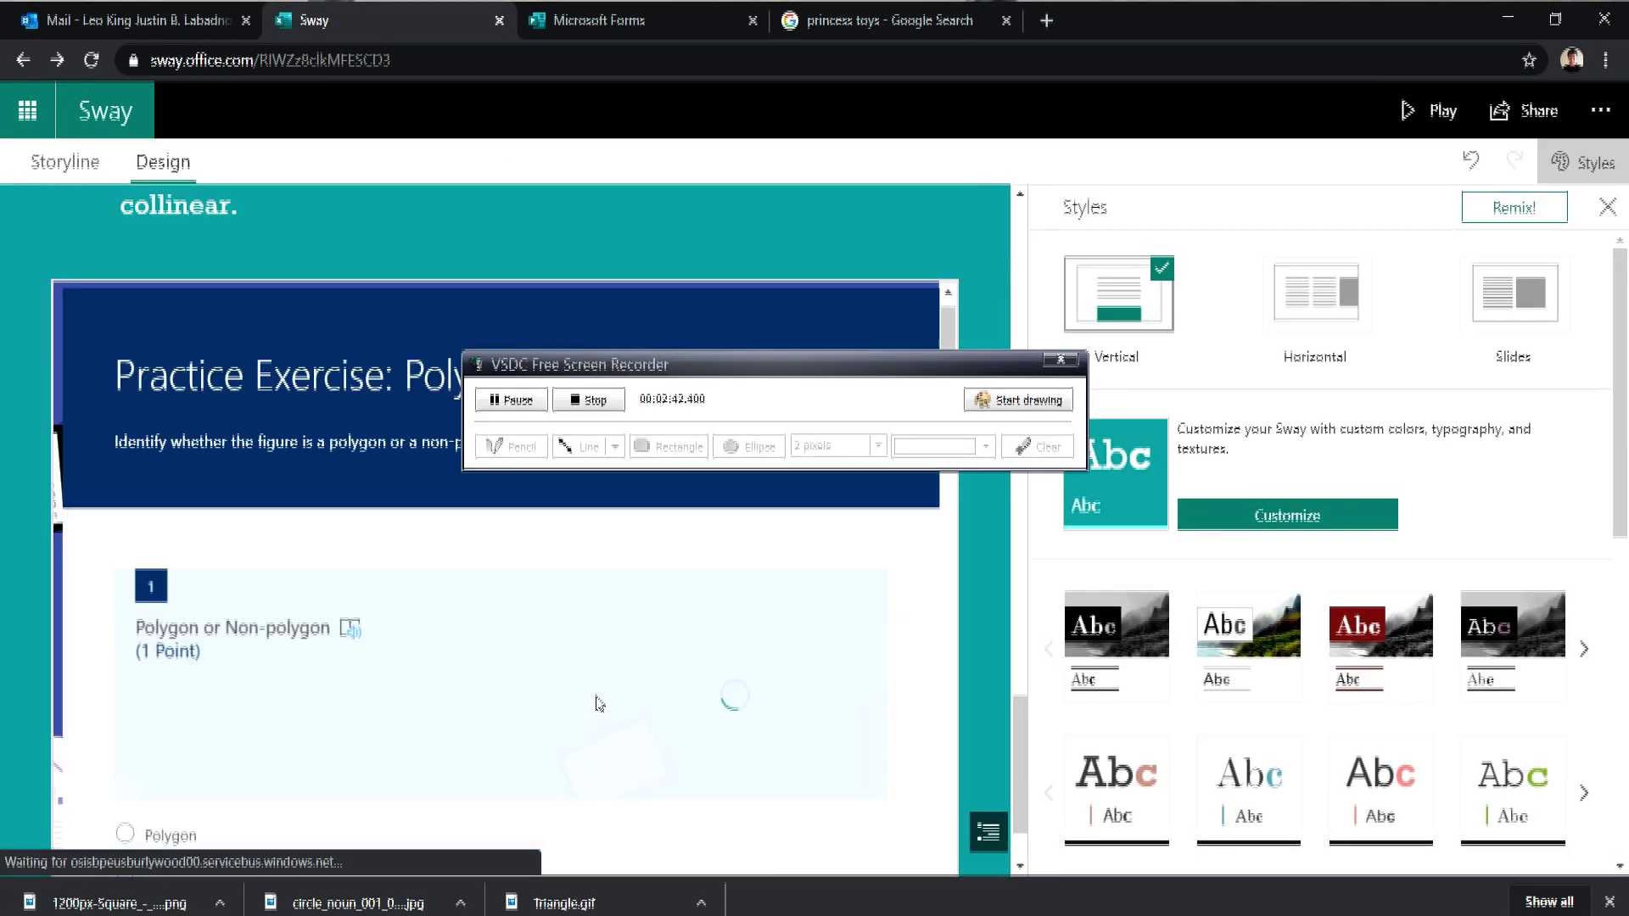
pyautogui.scroll(-10, 553, 712)
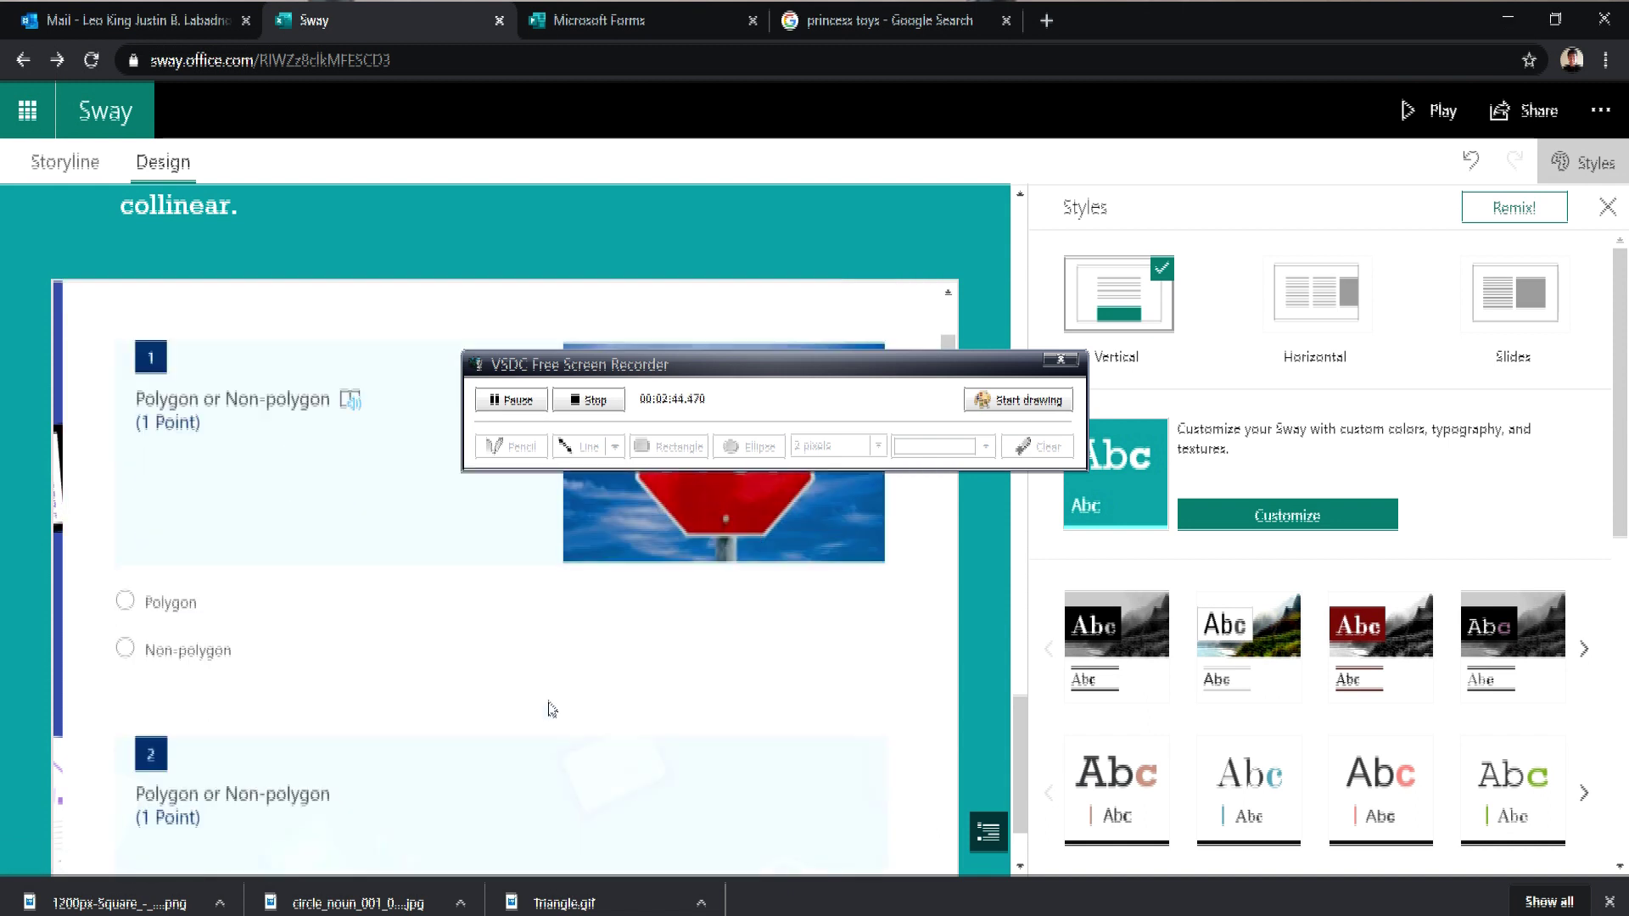
pyautogui.scroll(-12, 550, 727)
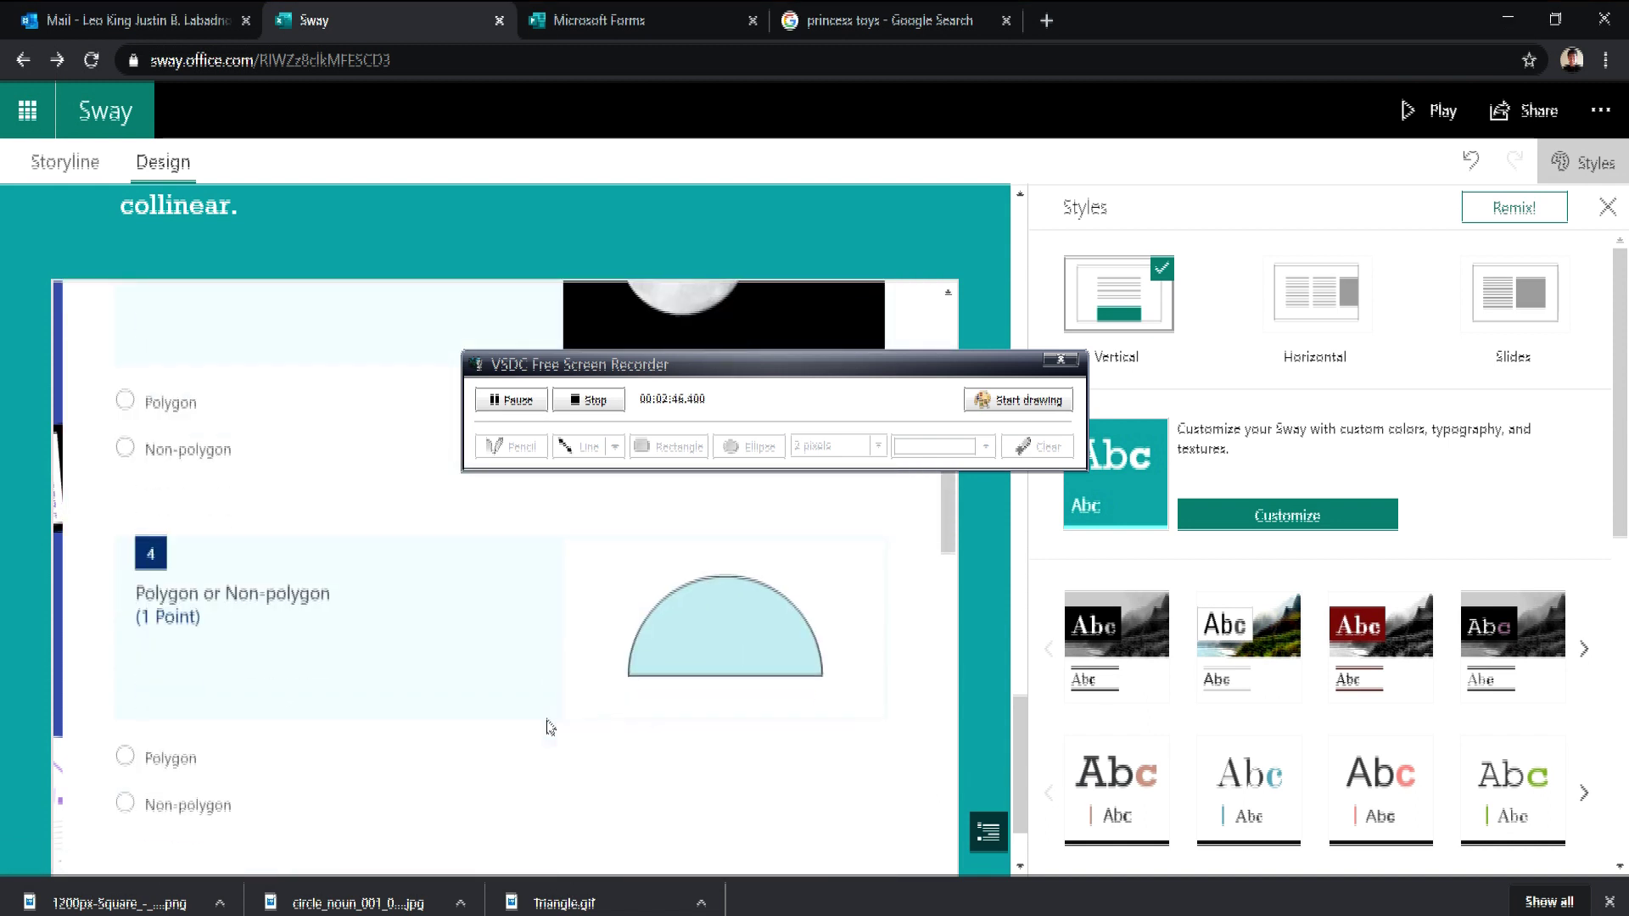
pyautogui.scroll(-12, 550, 727)
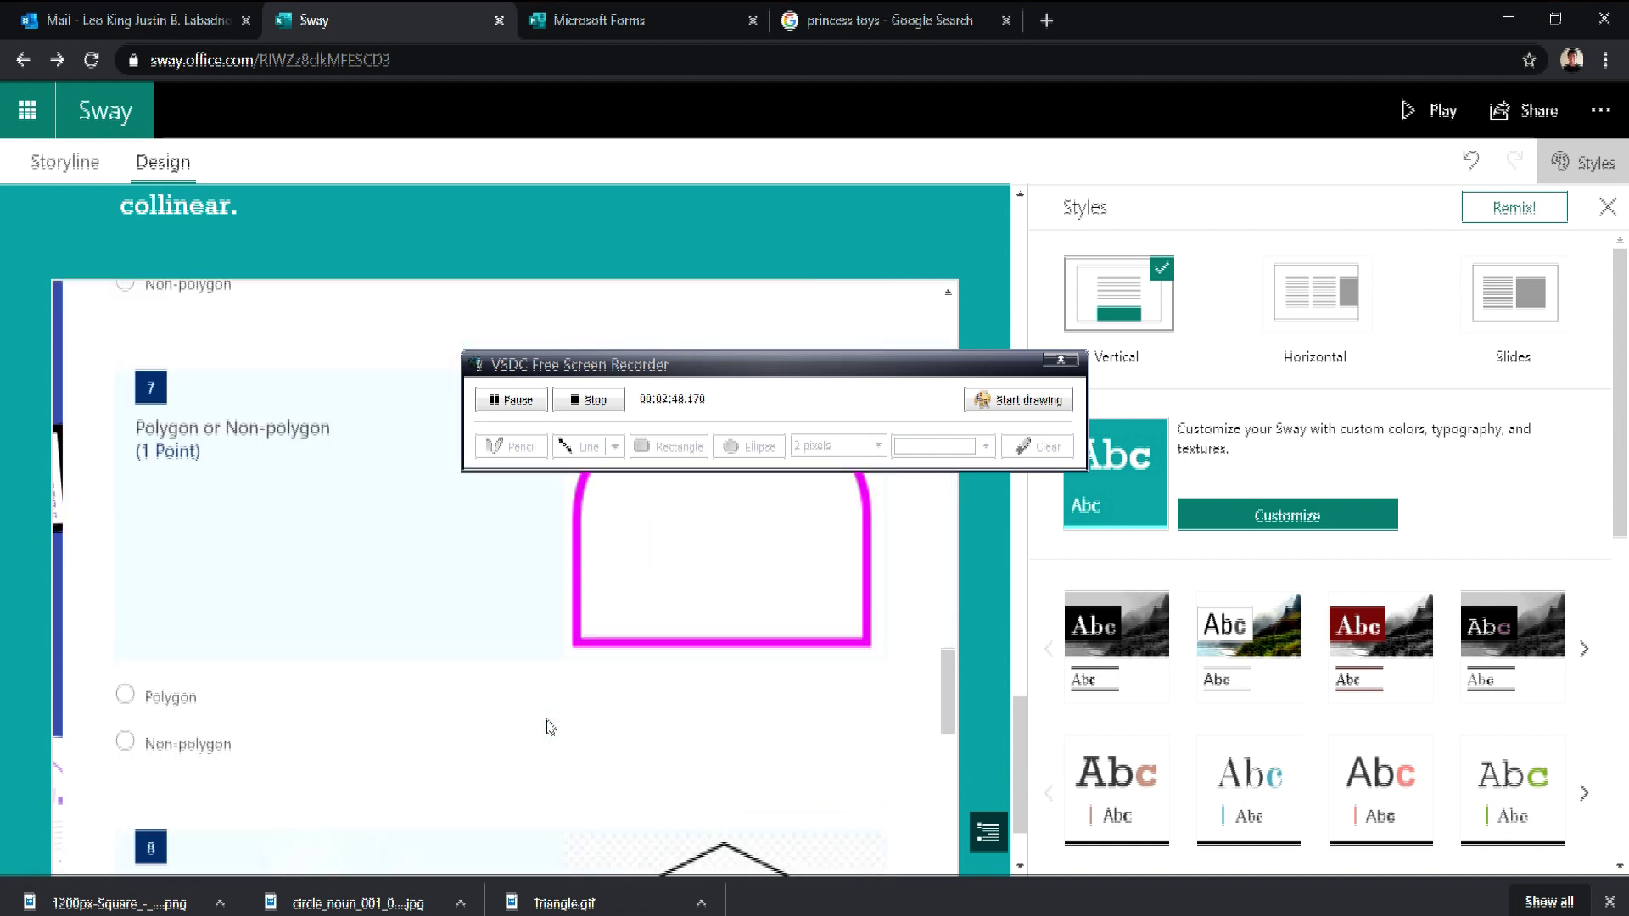
pyautogui.scroll(-2, 549, 727)
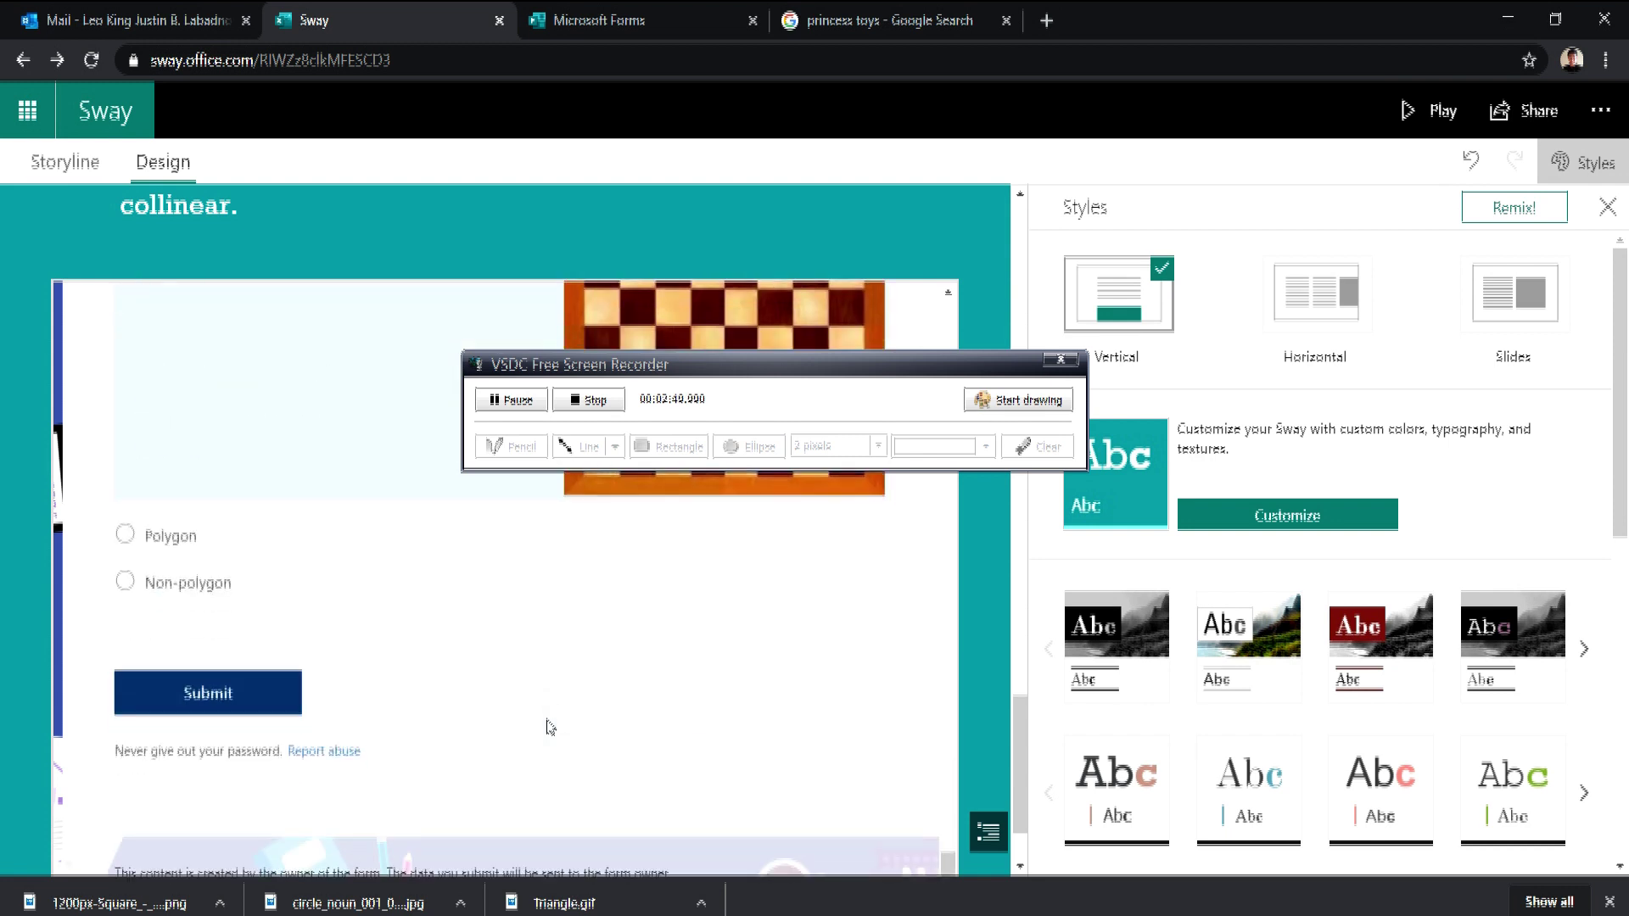
pyautogui.scroll(20, 550, 727)
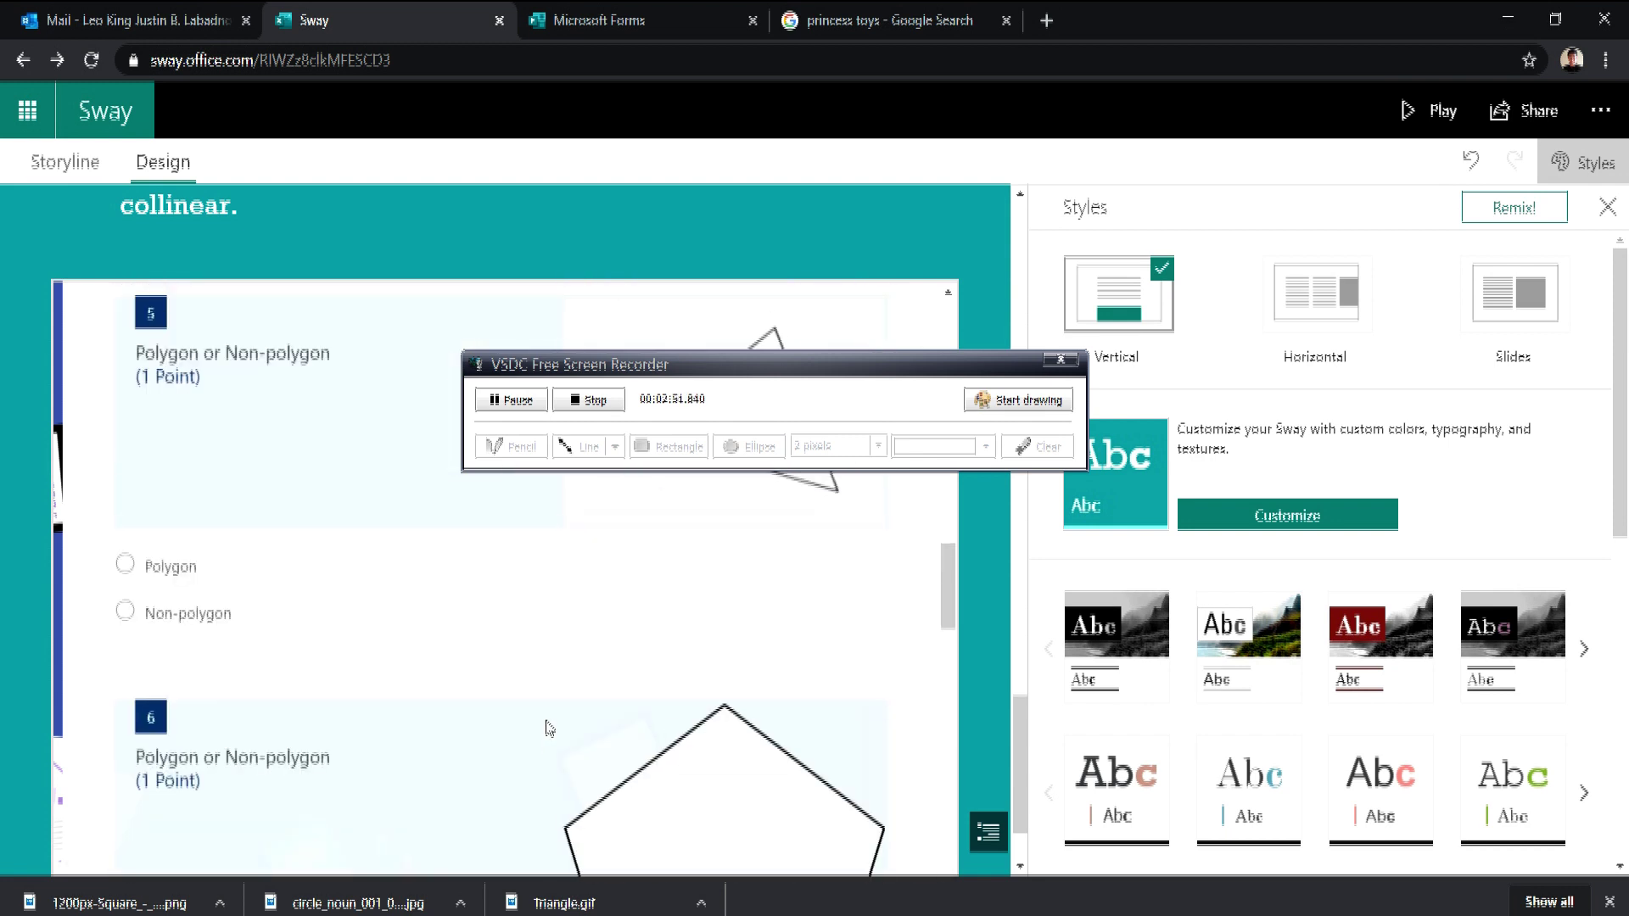
pyautogui.scroll(3, 549, 727)
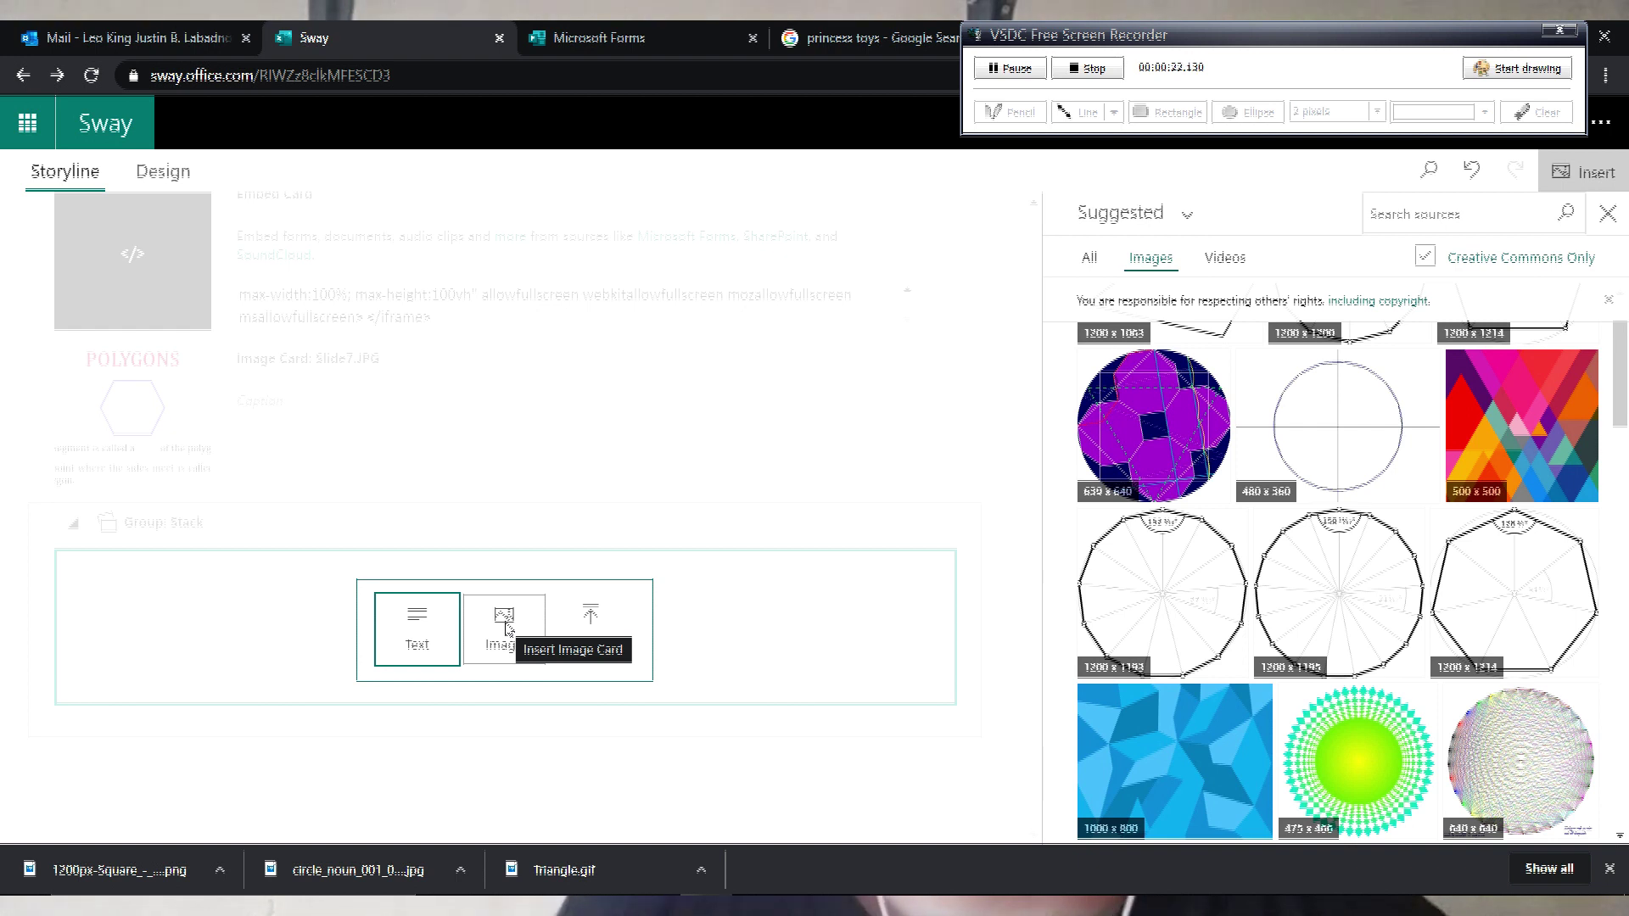
# Upload Slide8 through Slide13 from the computer as six image cards.
pyautogui.click(571, 643)
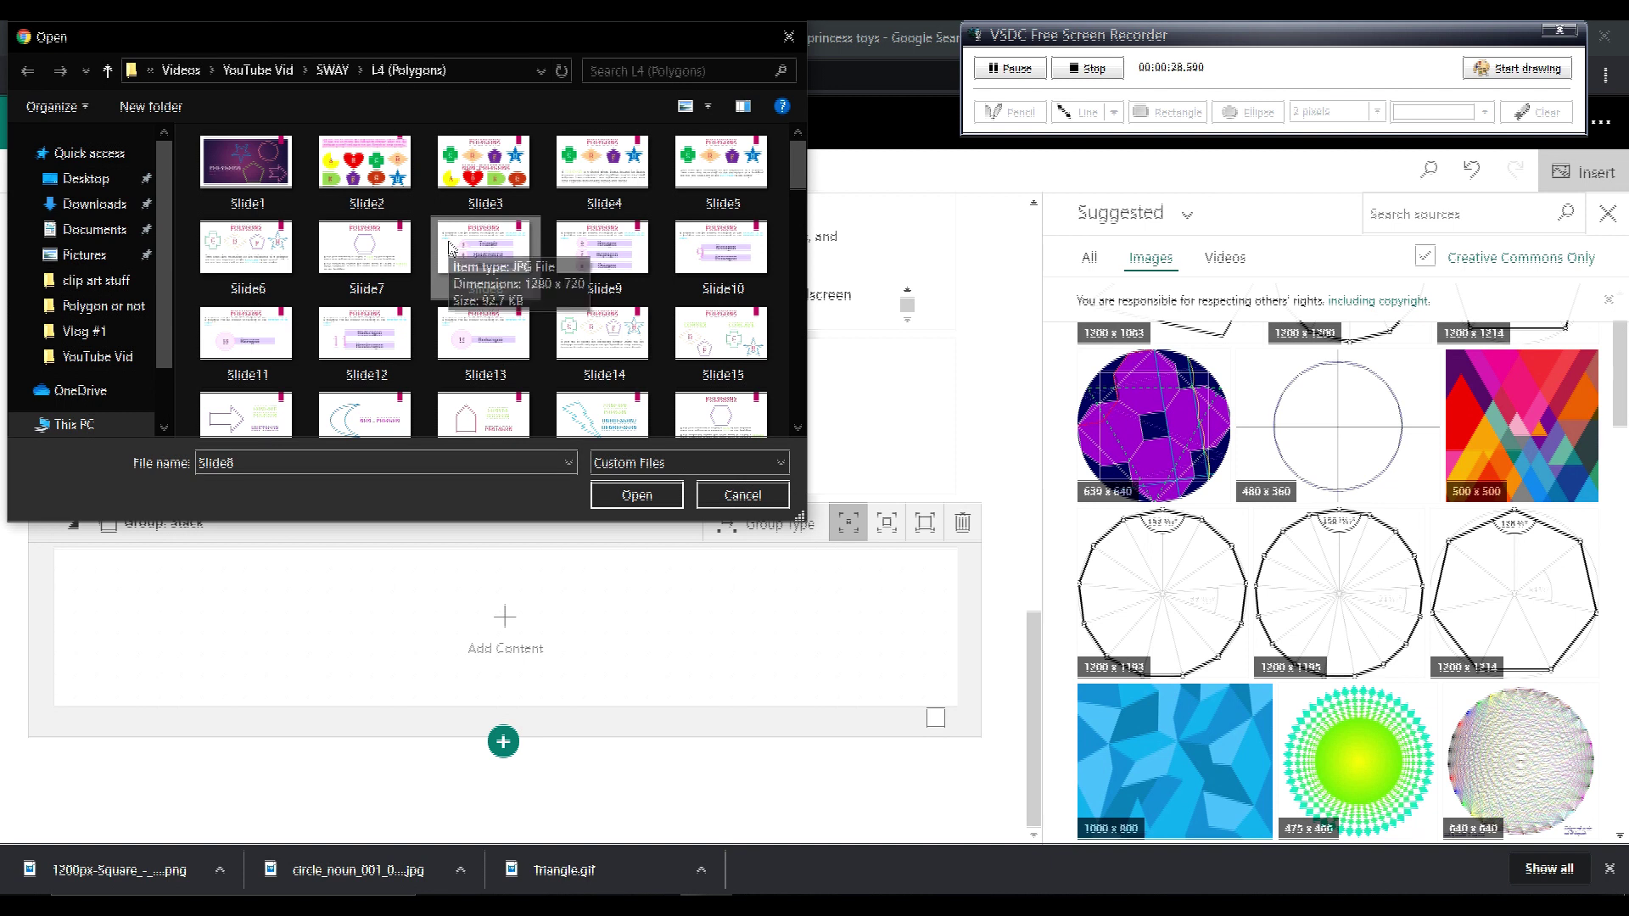
pyautogui.hotkey('shift', 'Right')
pyautogui.hotkey('shift', 'Right')
pyautogui.hotkey('shift', 'Right')
pyautogui.hotkey('shift', 'Right')
pyautogui.hotkey('shift', 'Right')
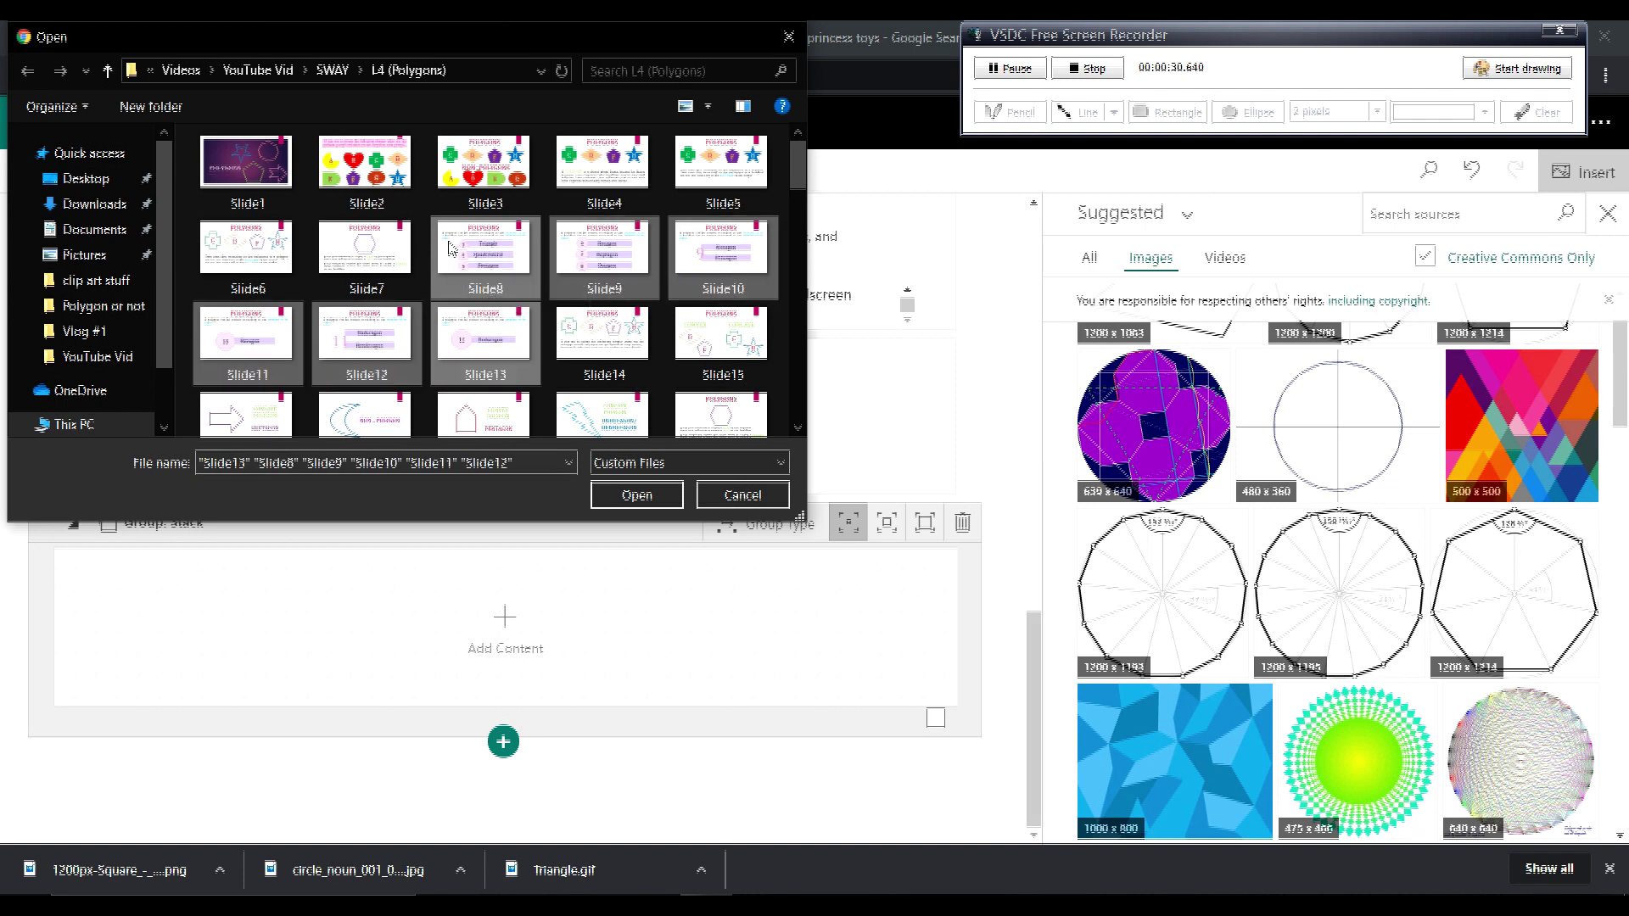
pyautogui.click(636, 494)
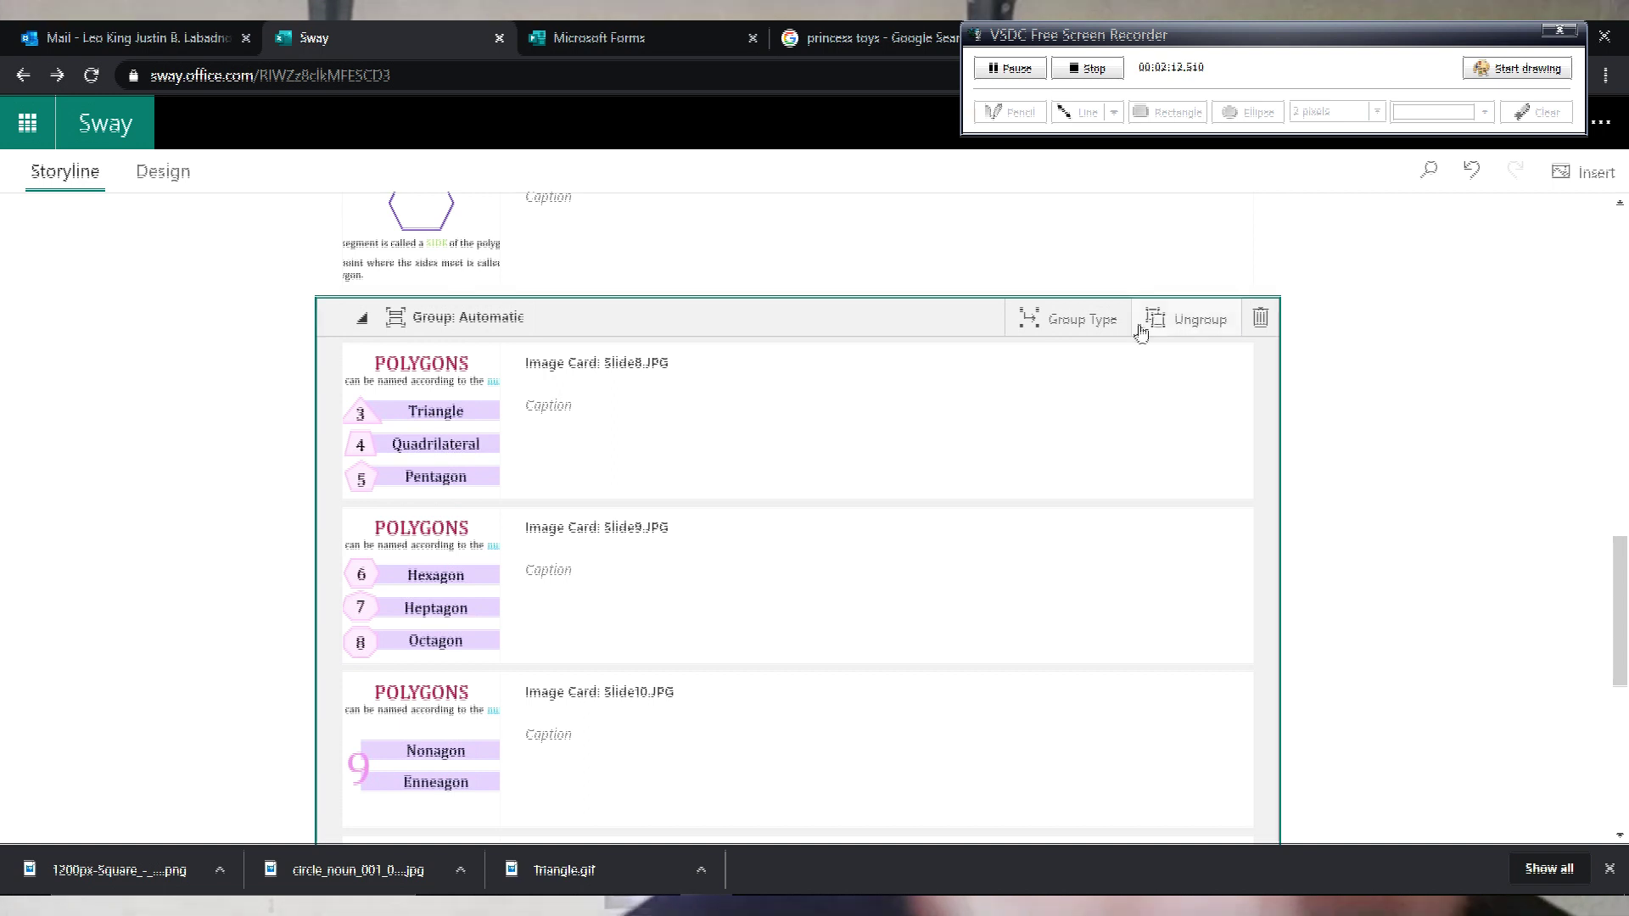
# Group the six slide cards as a Stack and preview it in Design.
pyautogui.click(1073, 320)
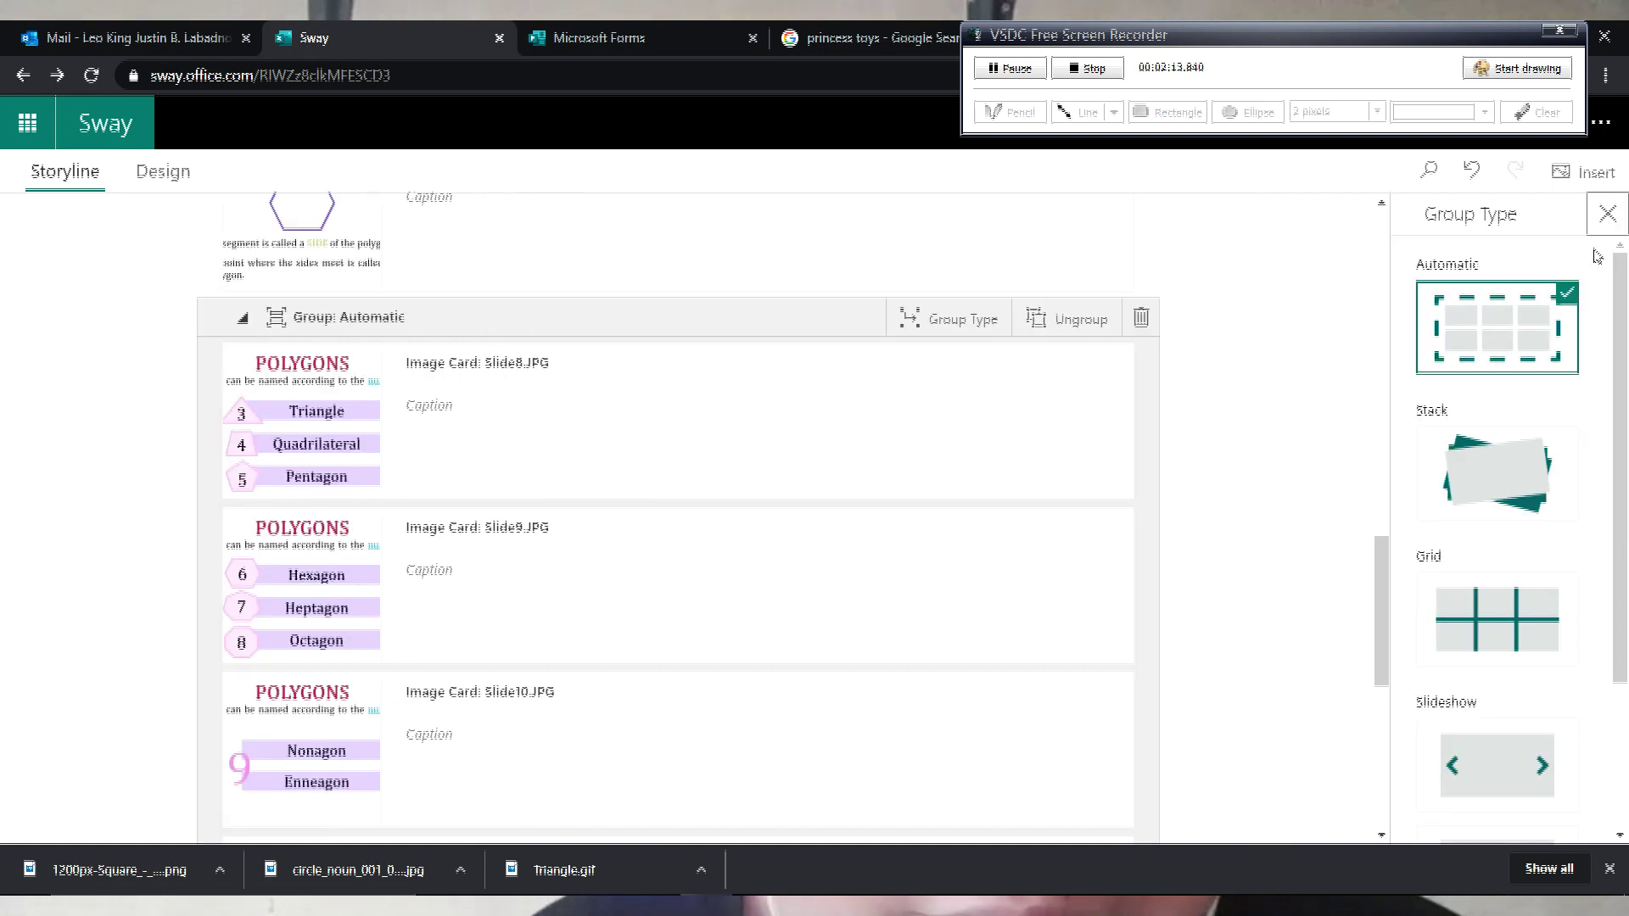
pyautogui.click(1519, 454)
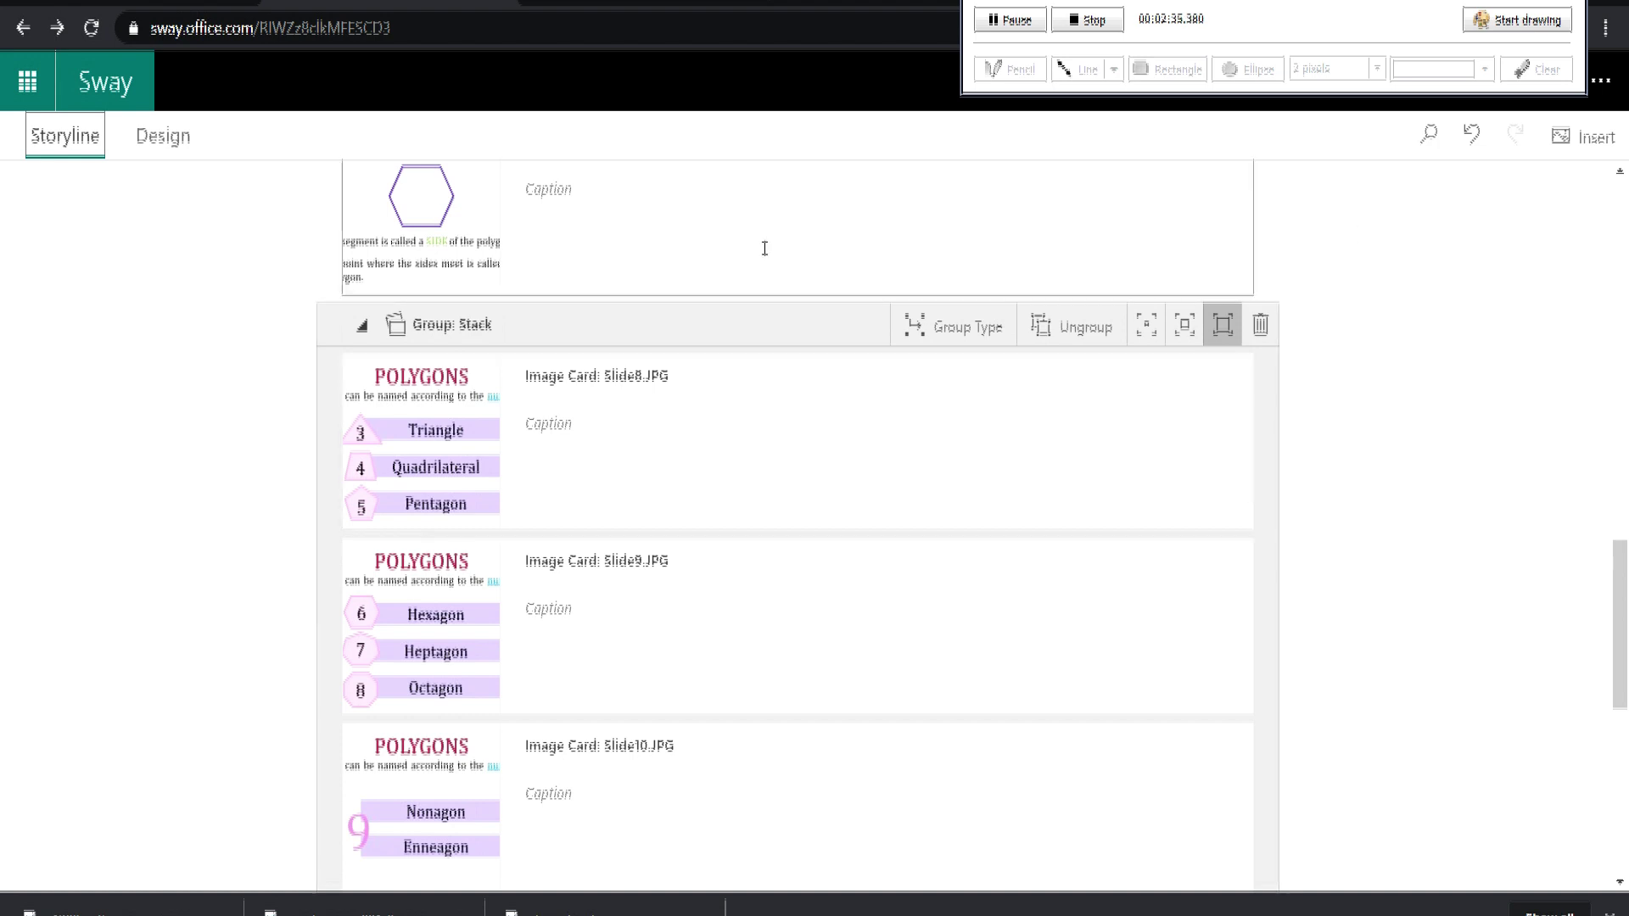
pyautogui.click(151, 144)
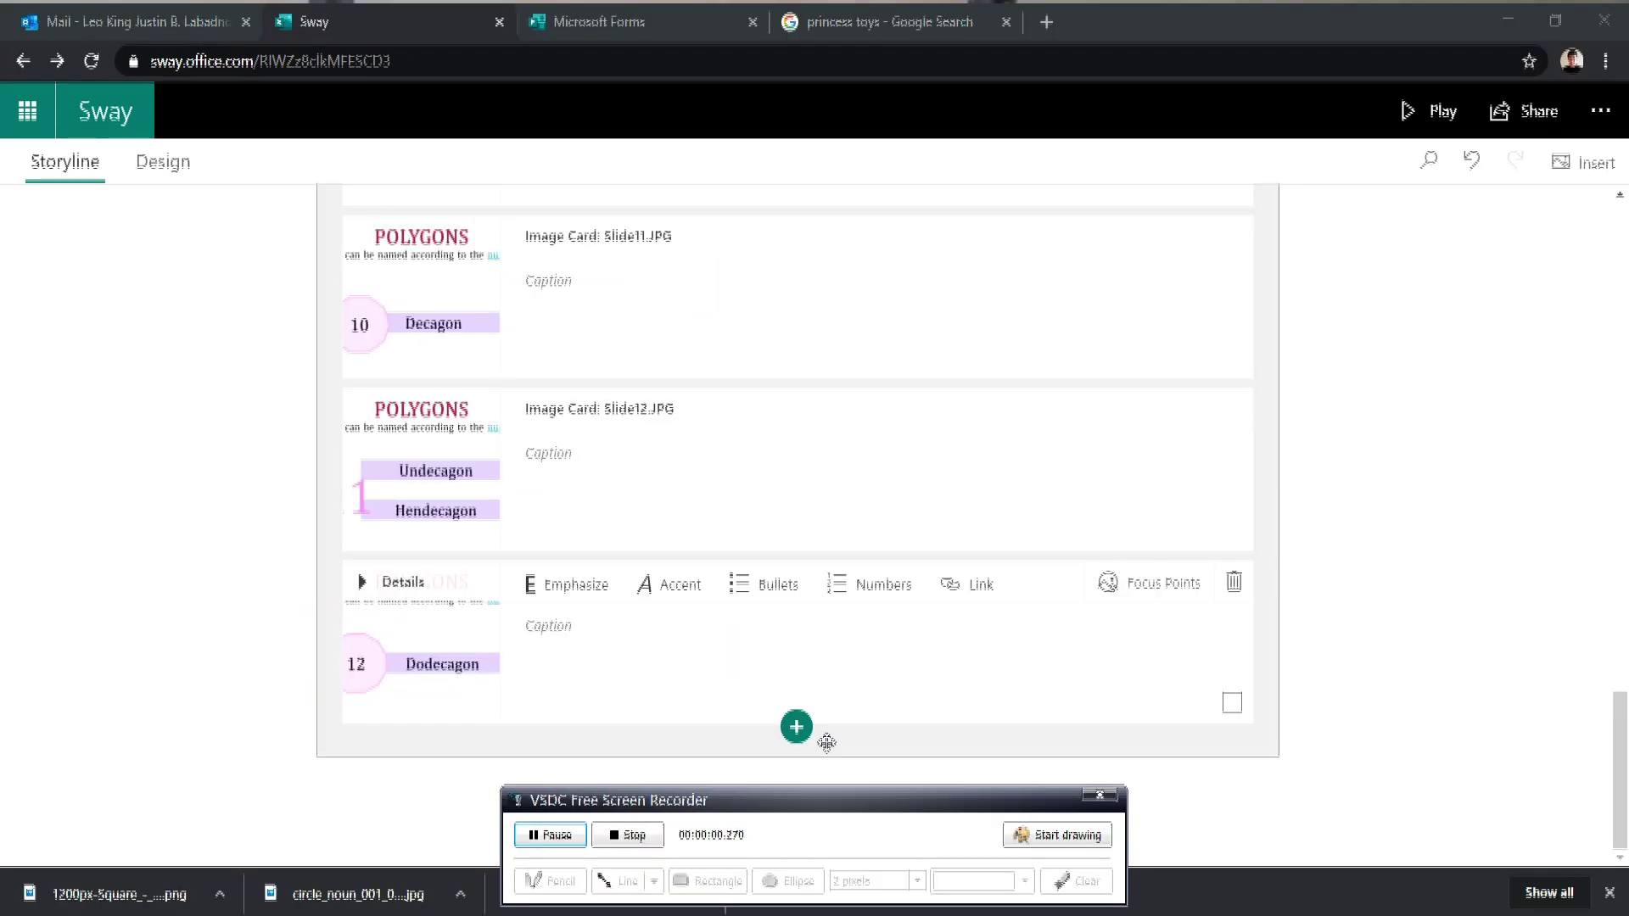
# Add an empty image card after the Slide13 card.
pyautogui.moveTo(908, 810); pyautogui.dragTo(1422, 40)
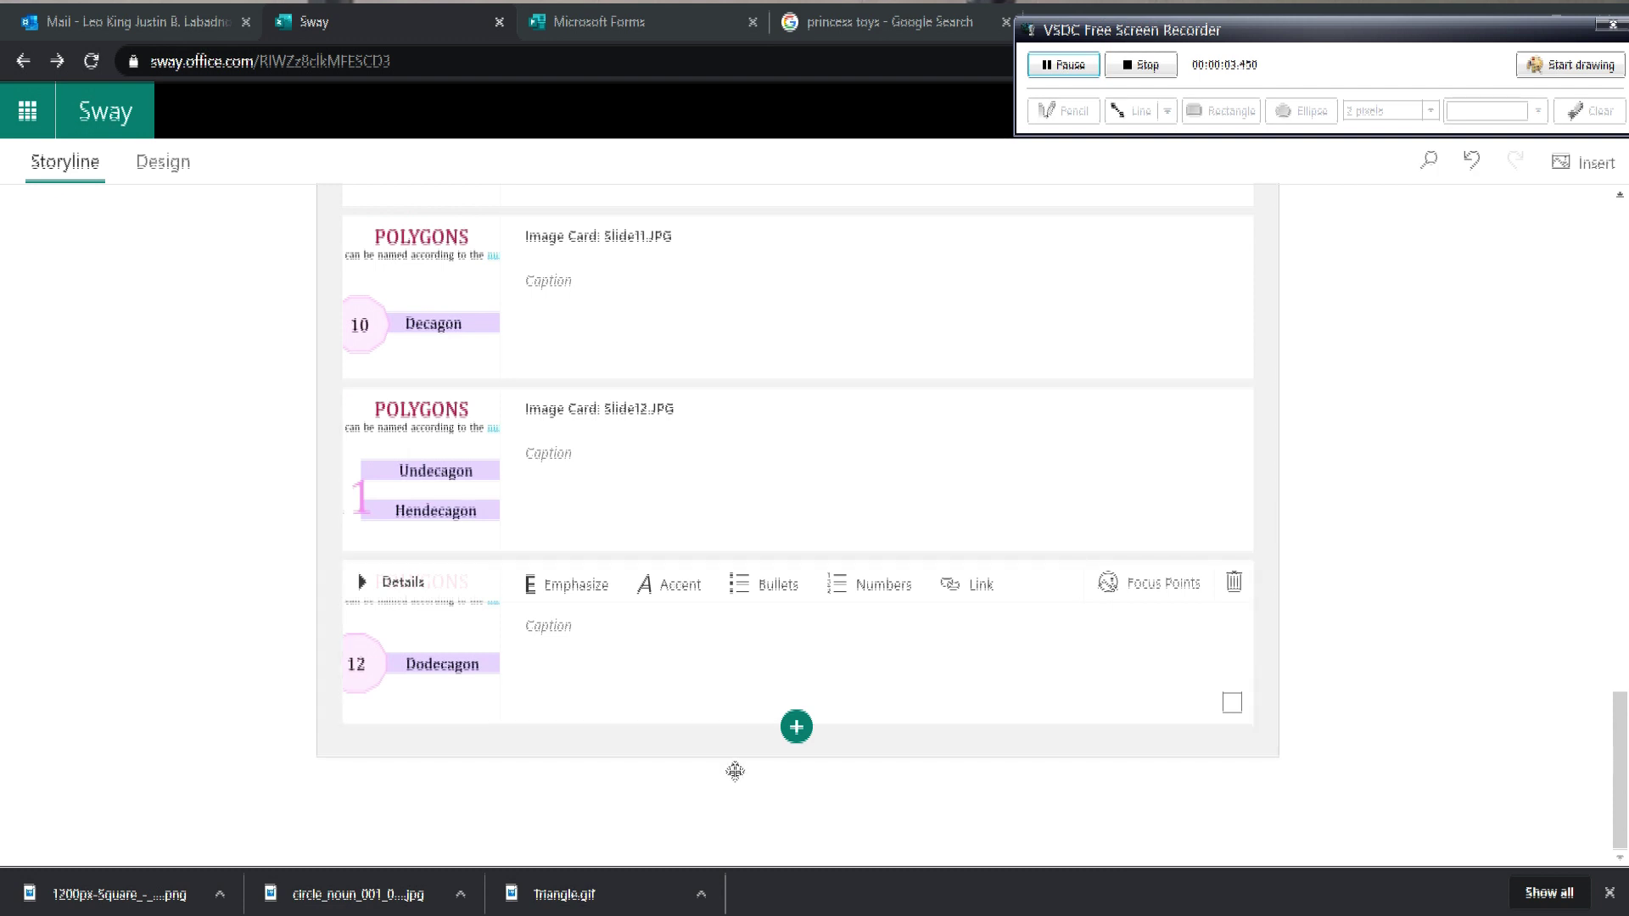
pyautogui.click(796, 729)
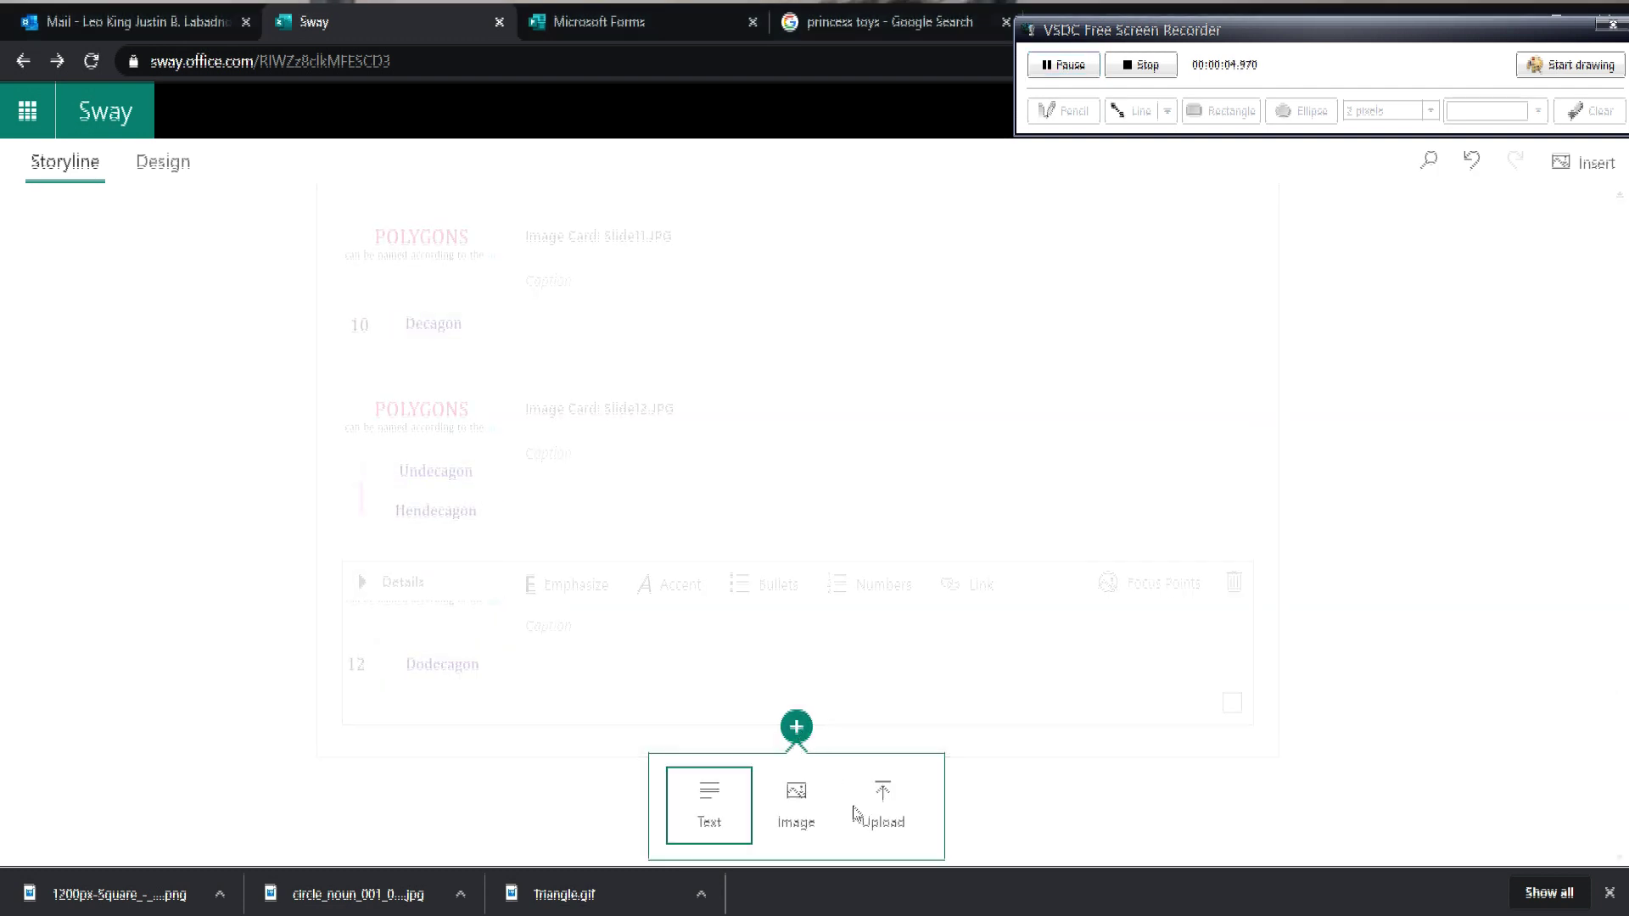
pyautogui.click(795, 804)
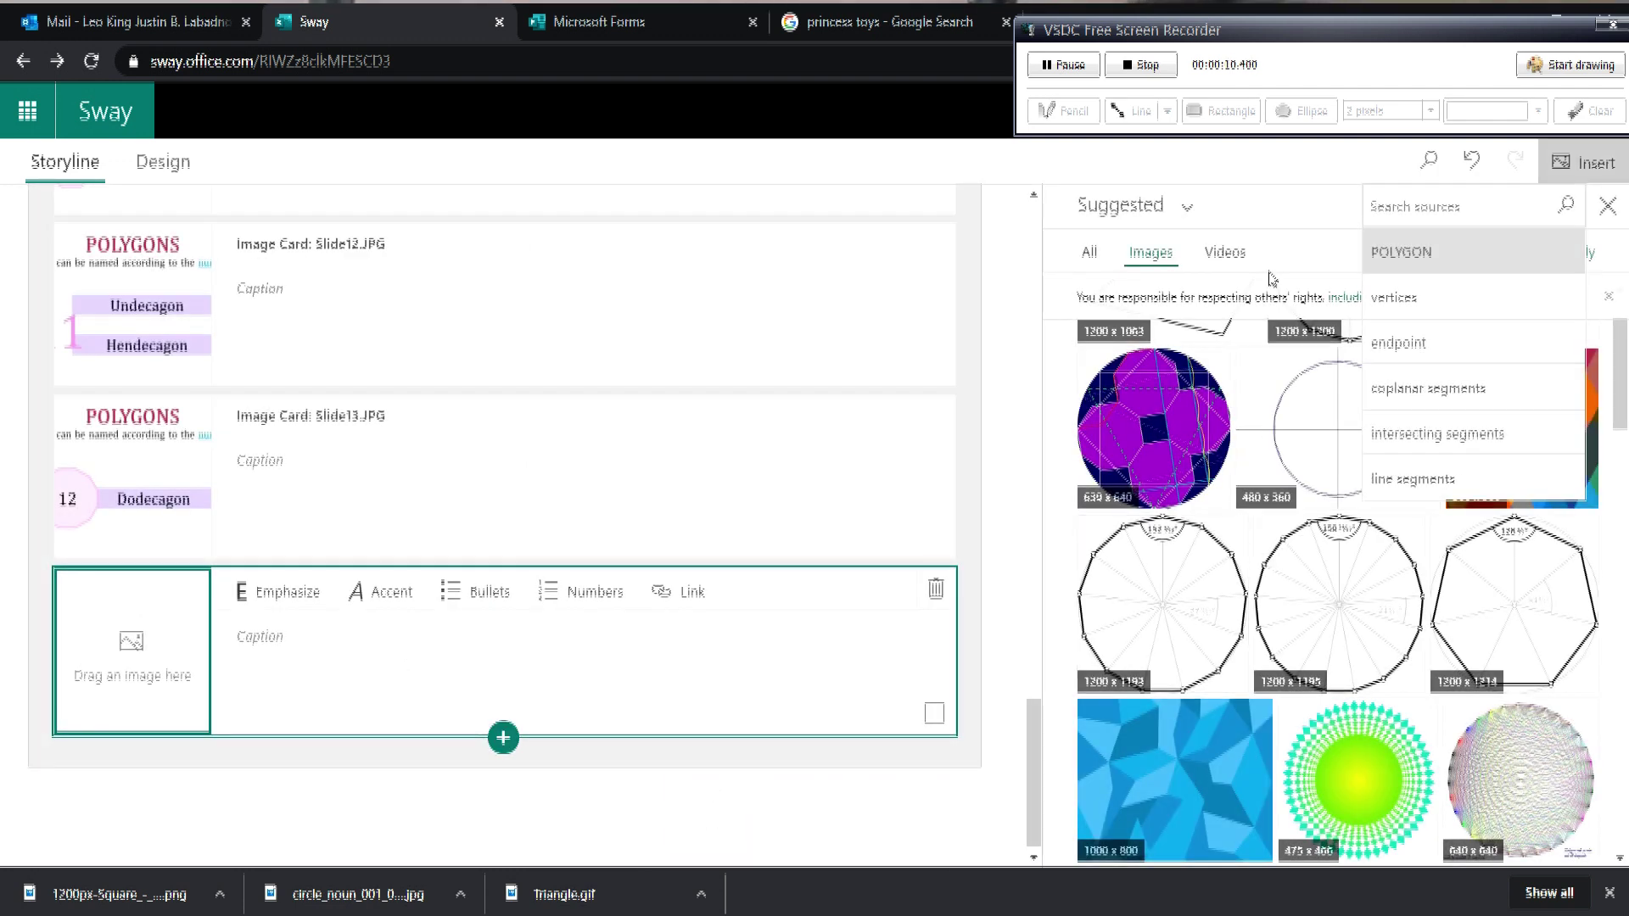
# Switch the Insert pane to suggested polygon videos and browse the results.
pyautogui.click(1239, 263)
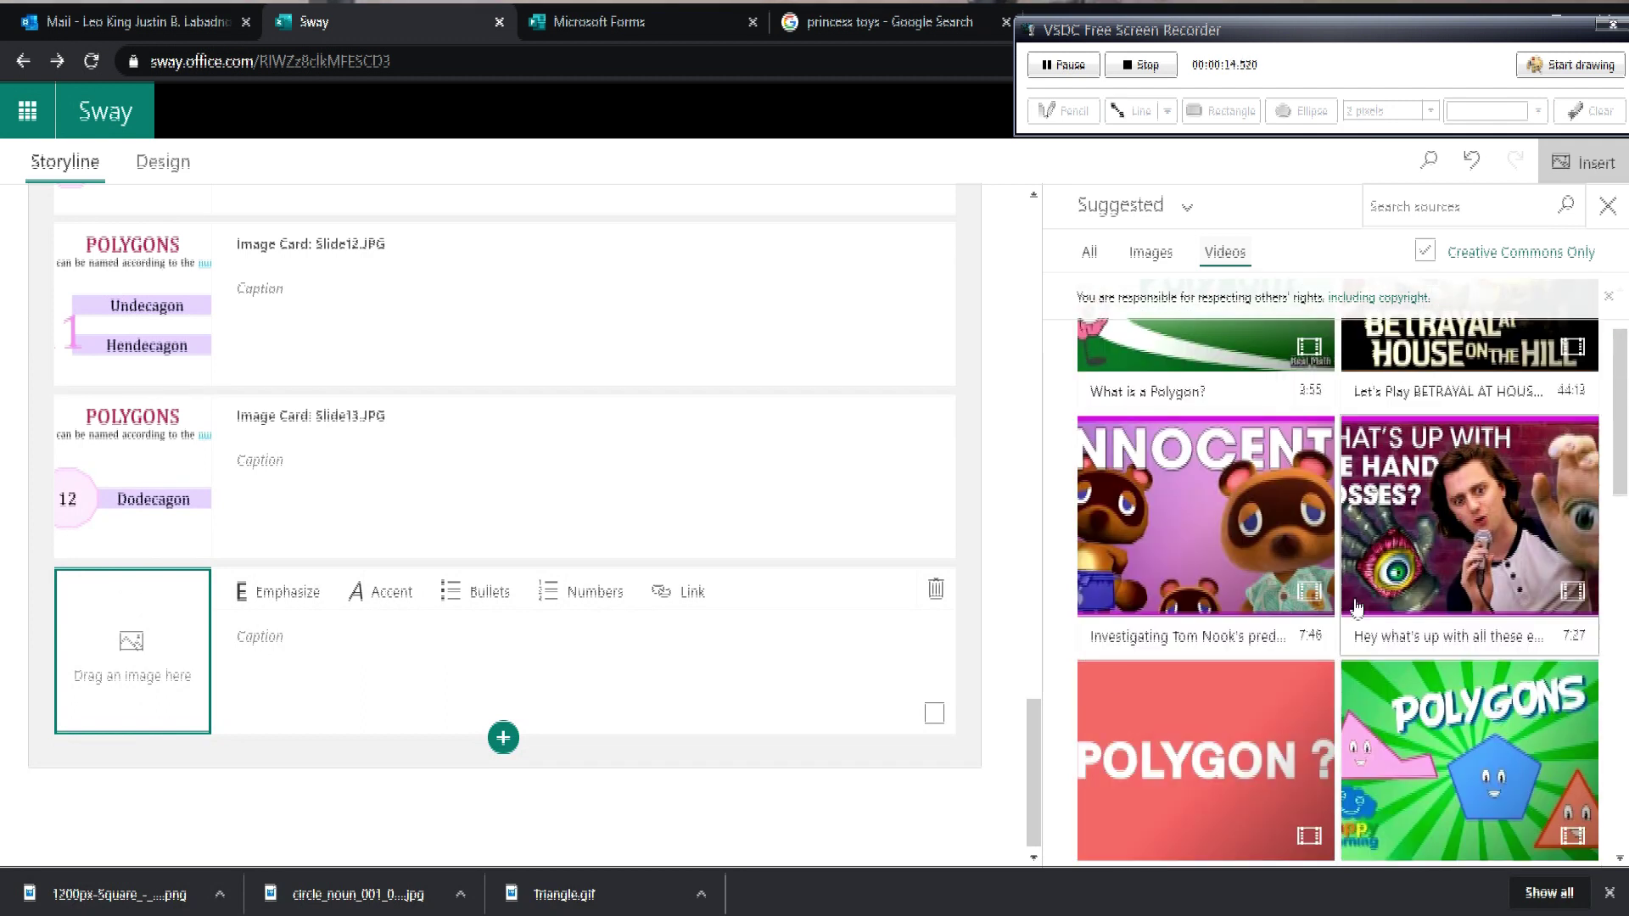
pyautogui.scroll(1, 1355, 607)
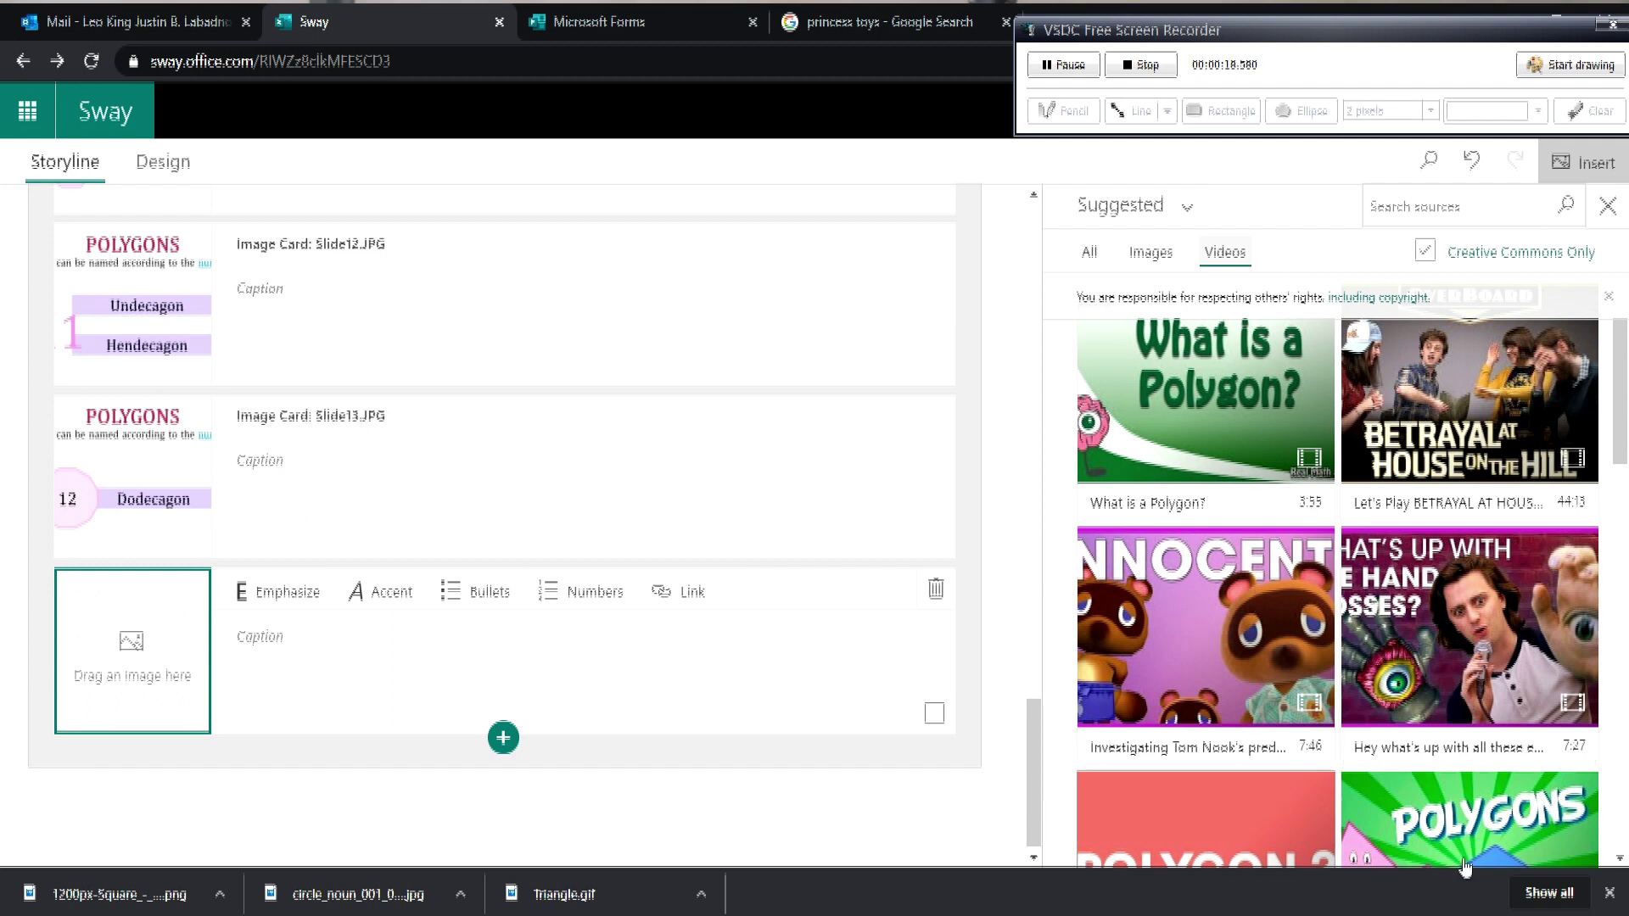
pyautogui.scroll(-4, 1297, 737)
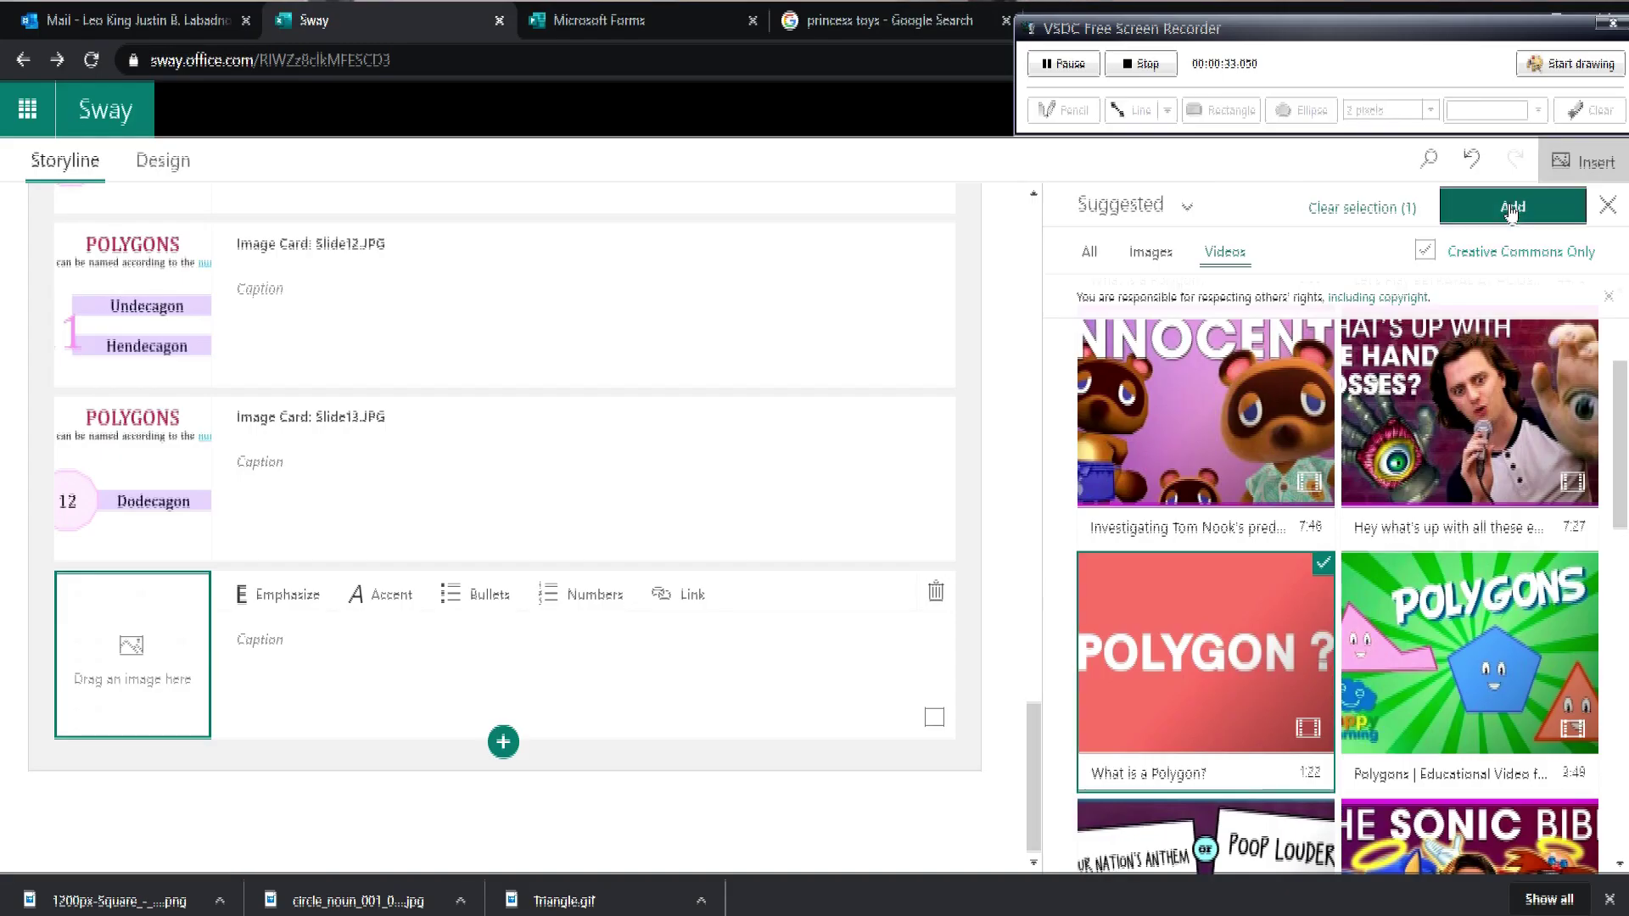
# Add the red 1:22 'What is a Polygon?' video as a new card.
pyautogui.click(1511, 211)
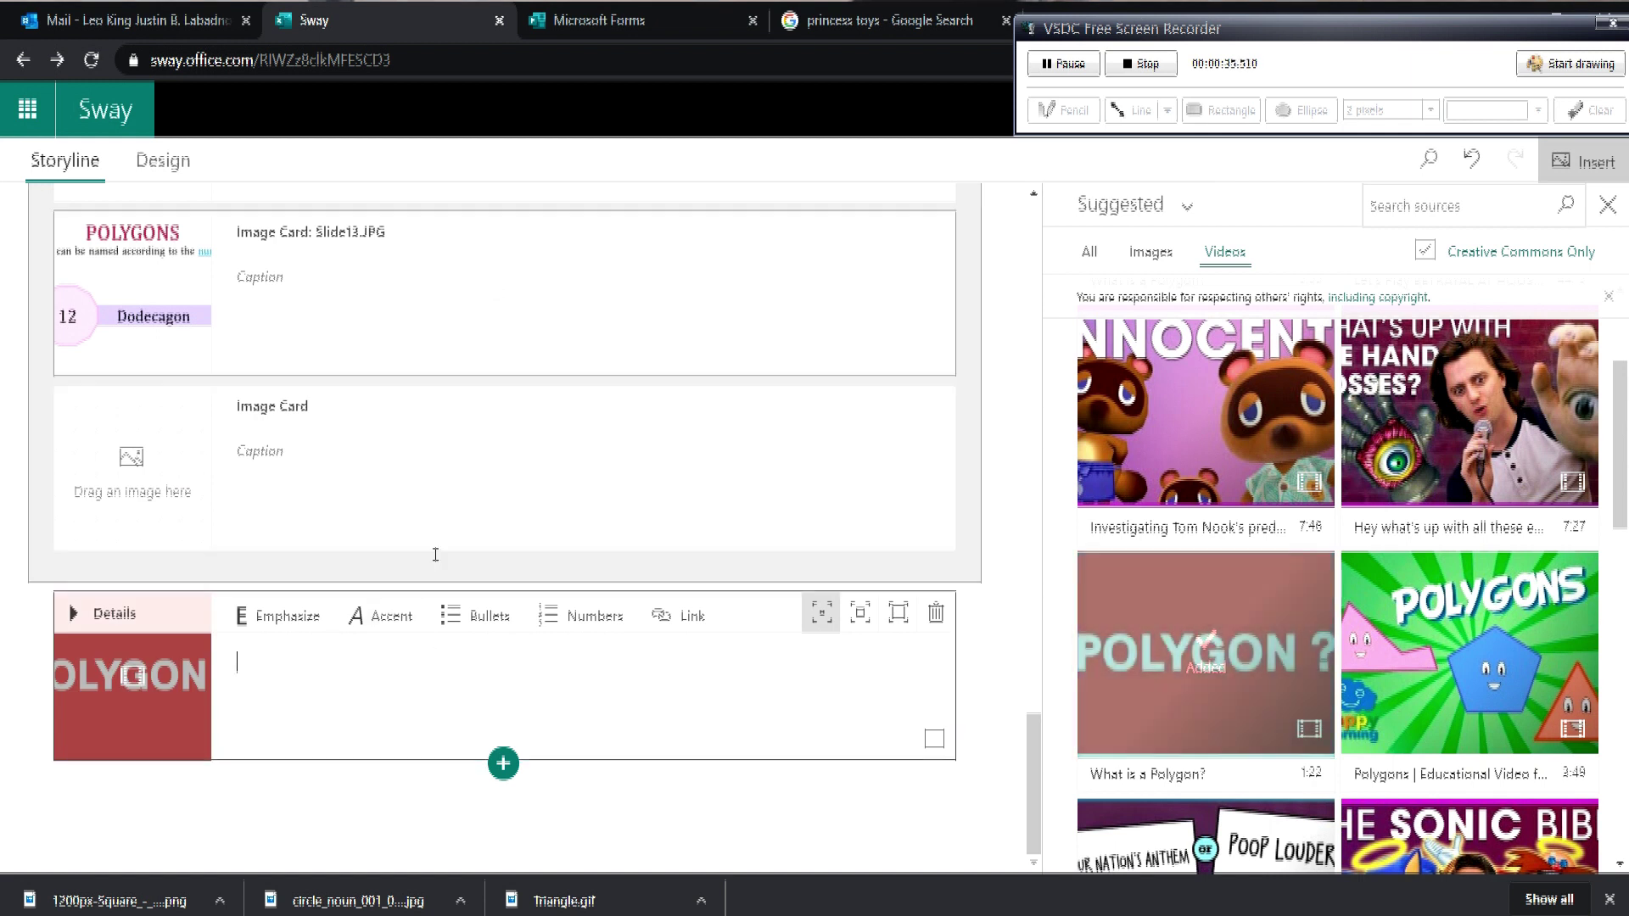
# Move the video card above the Polygon text card and preview it in Design.
pyautogui.moveTo(280, 645); pyautogui.dragTo(330, 687)
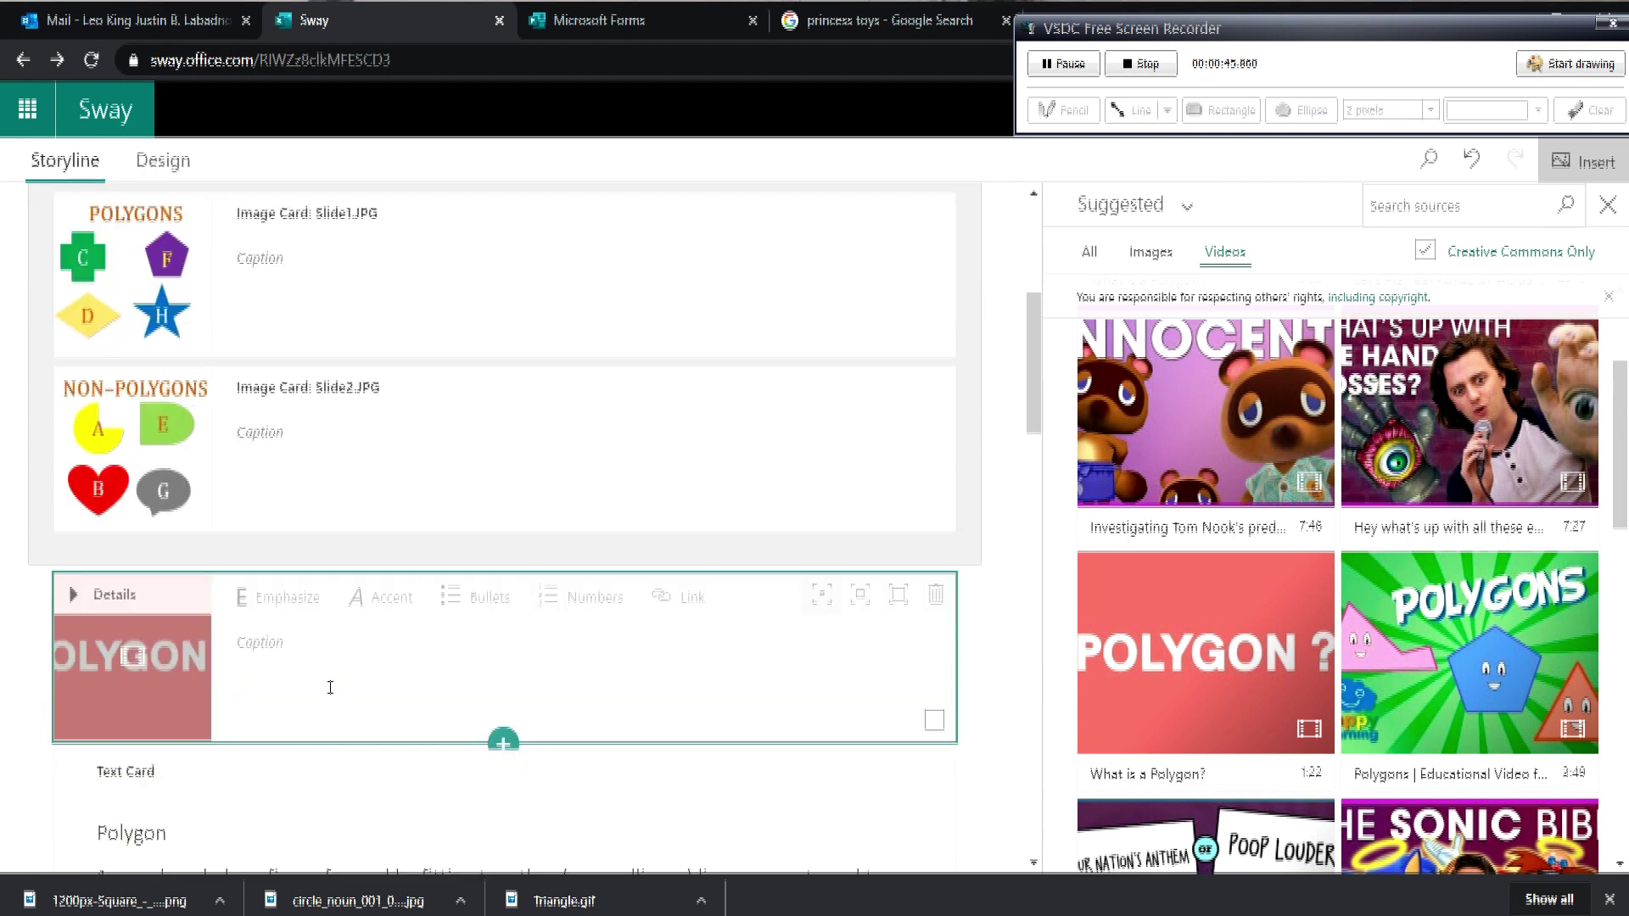
pyautogui.click(163, 160)
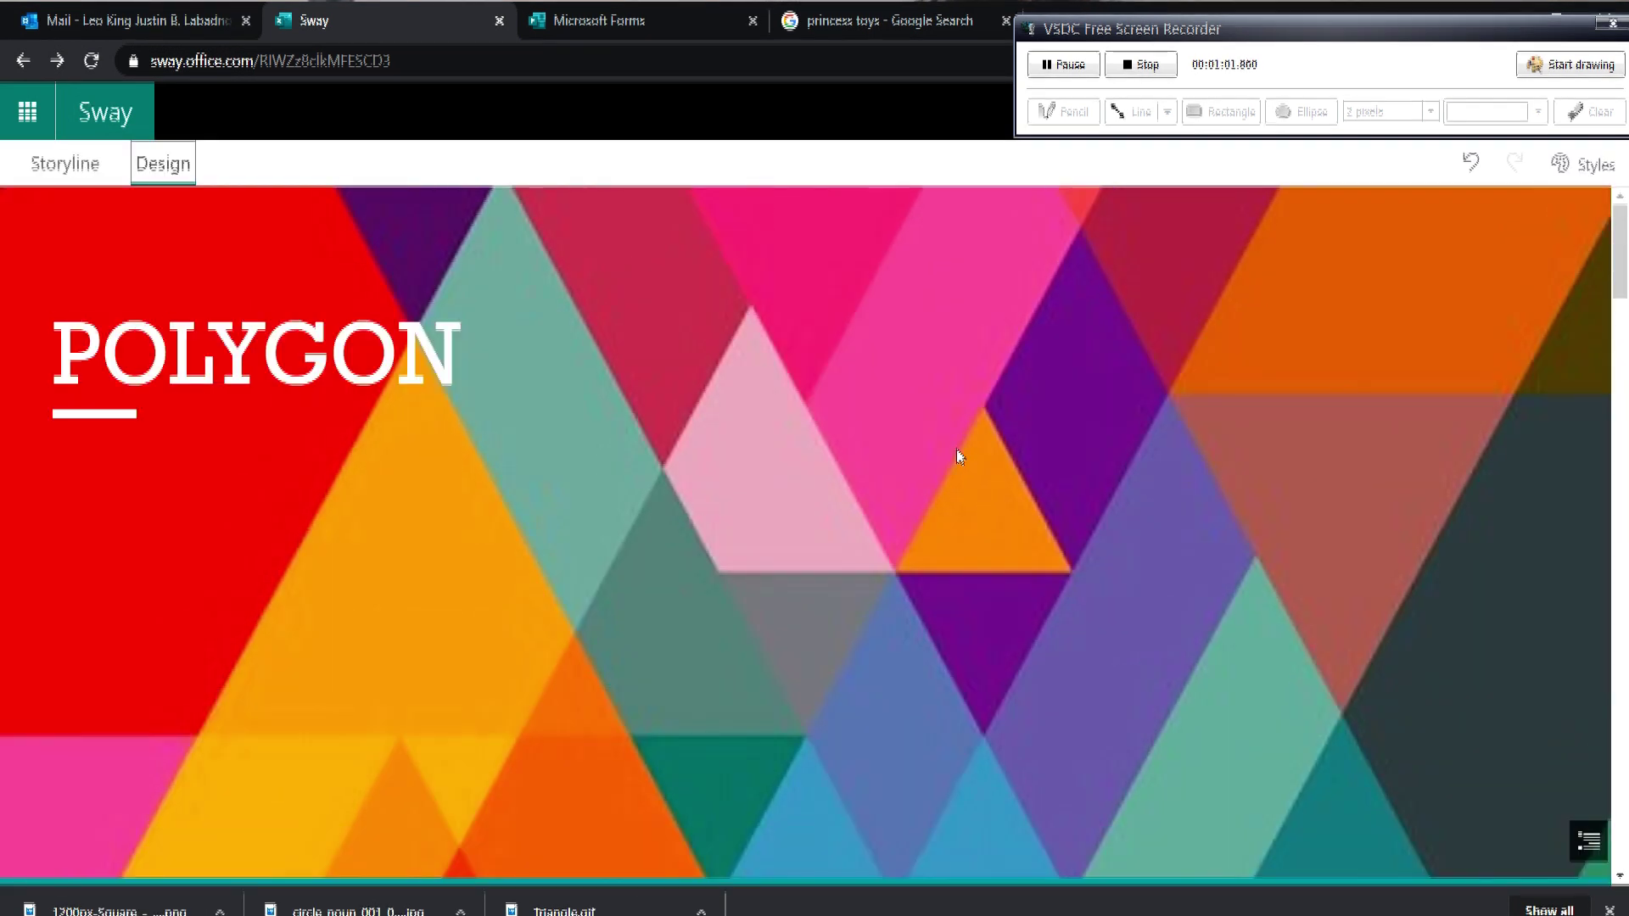
pyautogui.scroll(-10, 957, 455)
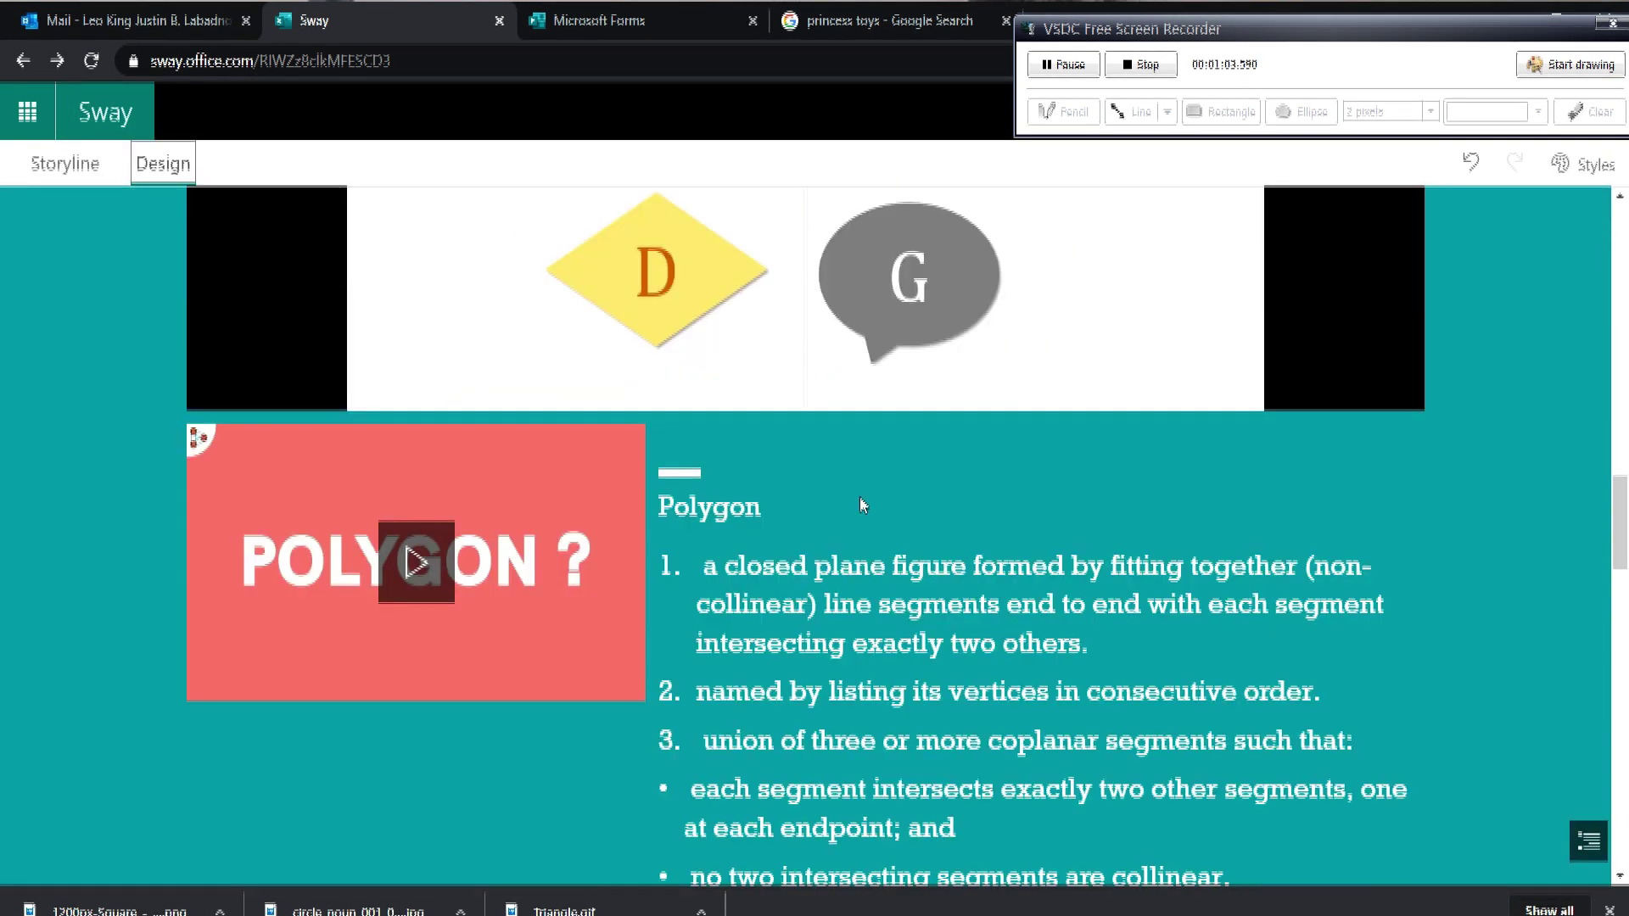
pyautogui.scroll(-2, 859, 505)
pyautogui.click(435, 446)
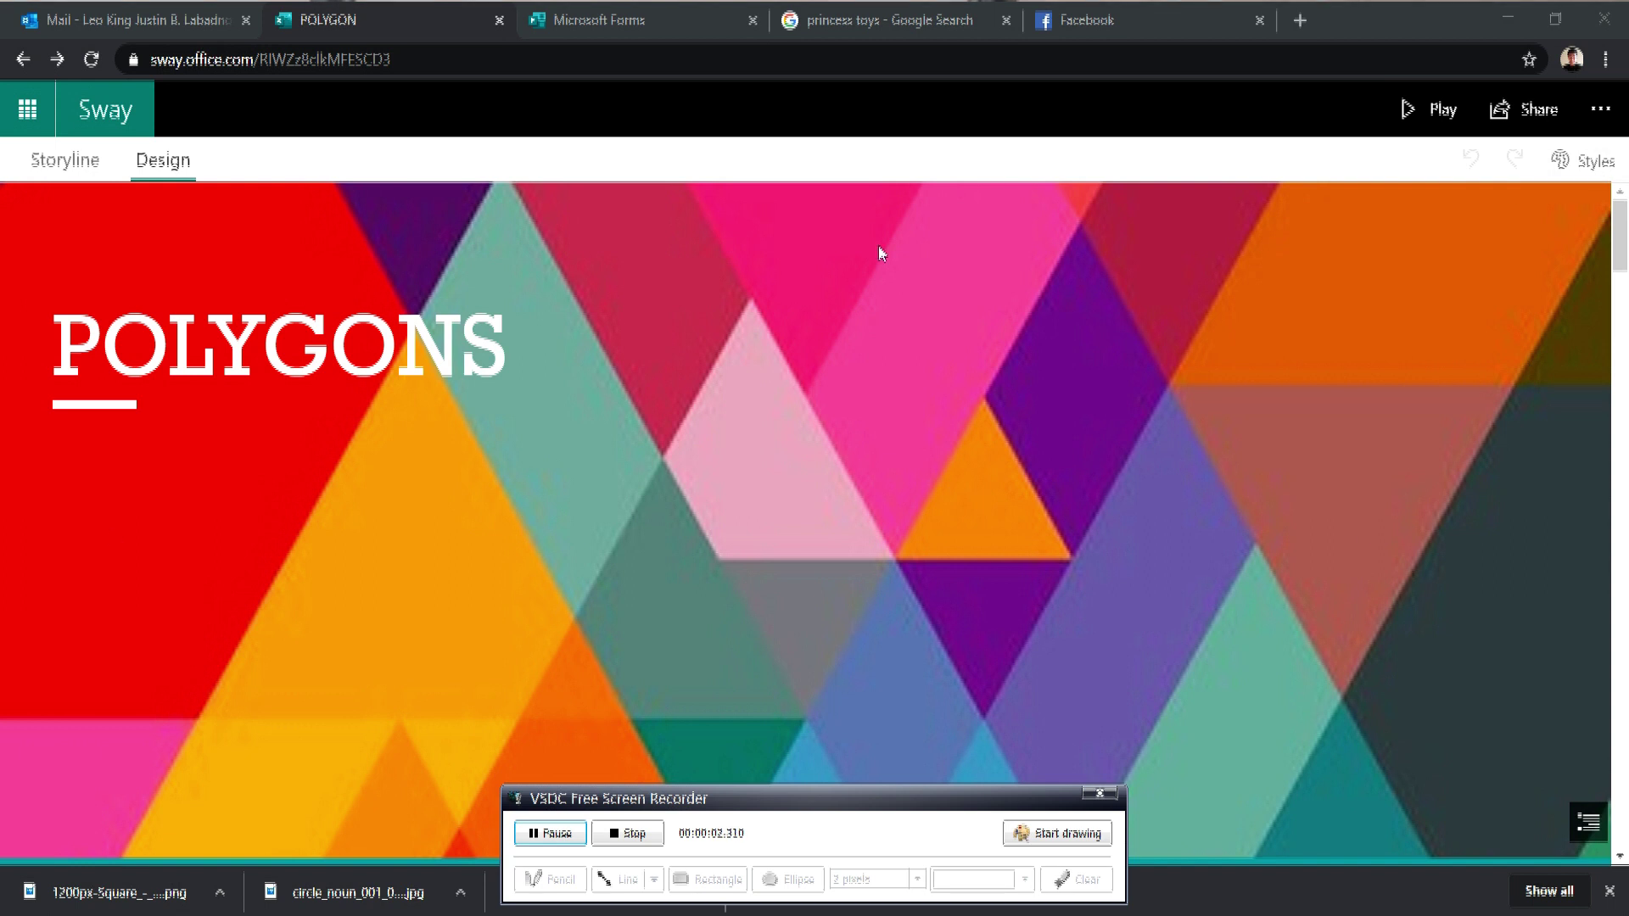
pyautogui.click(1583, 167)
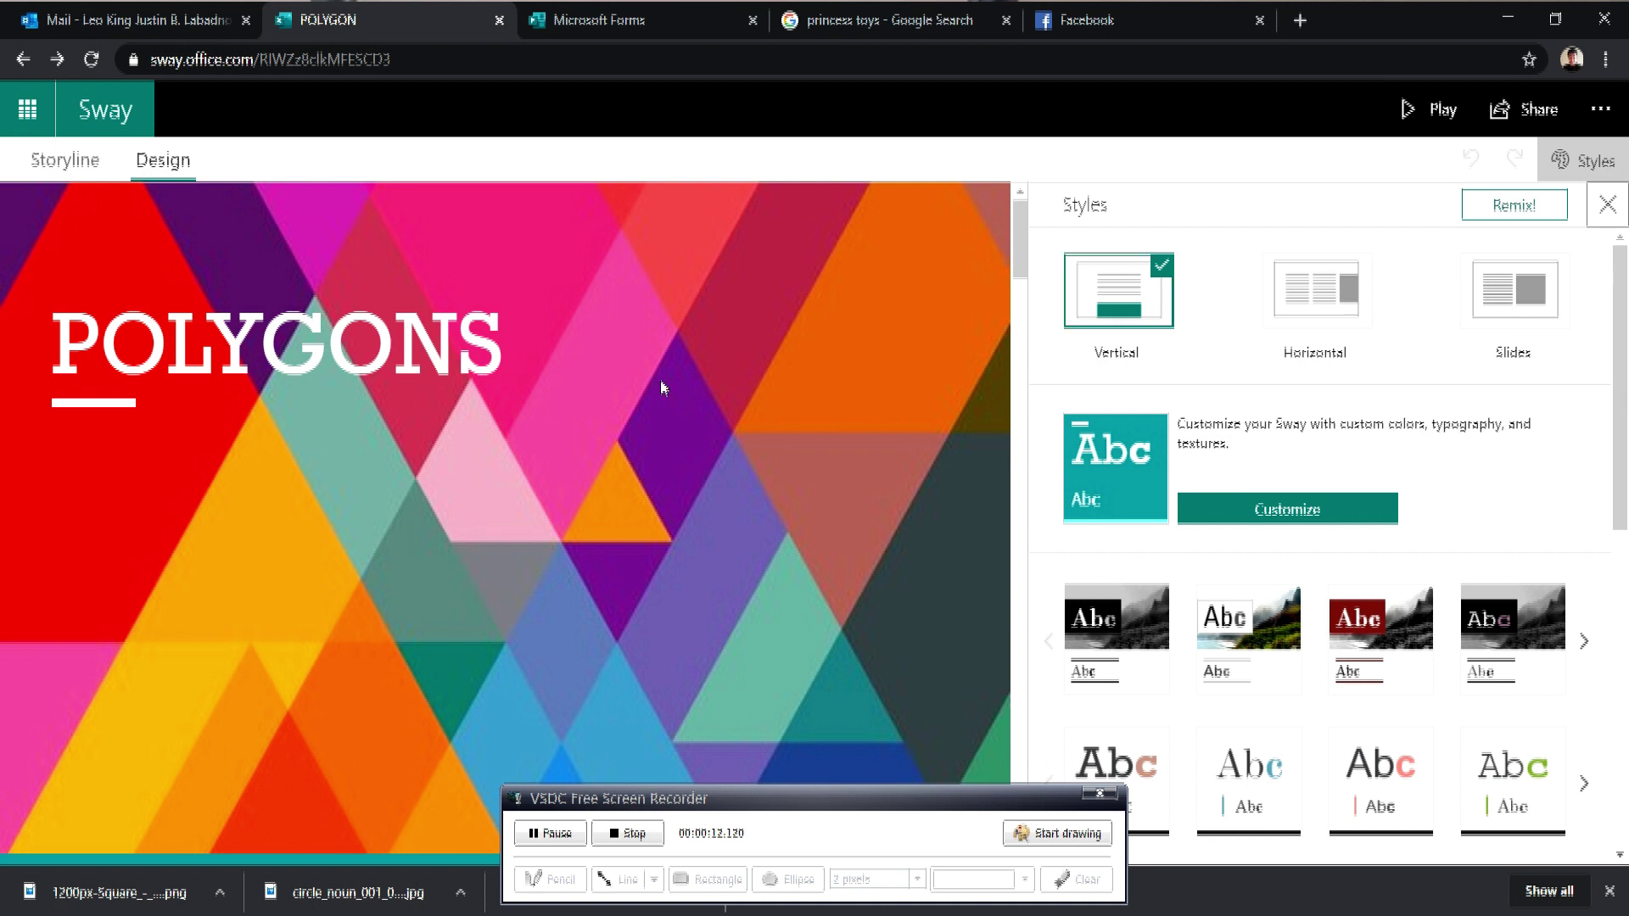
pyautogui.scroll(-20, 663, 388)
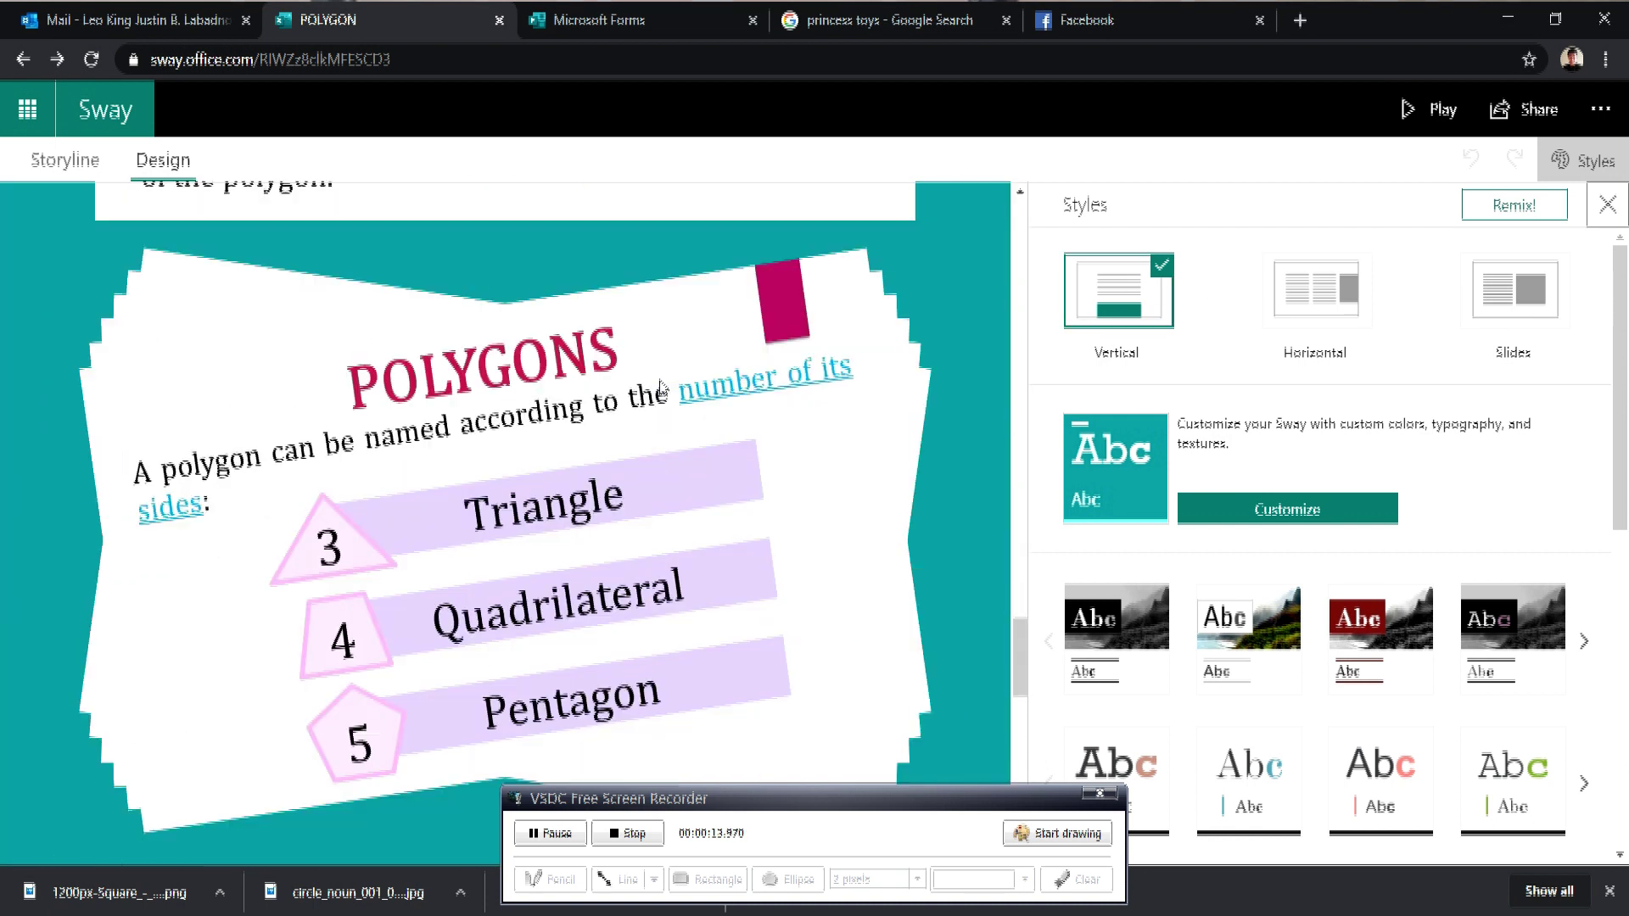
pyautogui.scroll(-15, 662, 387)
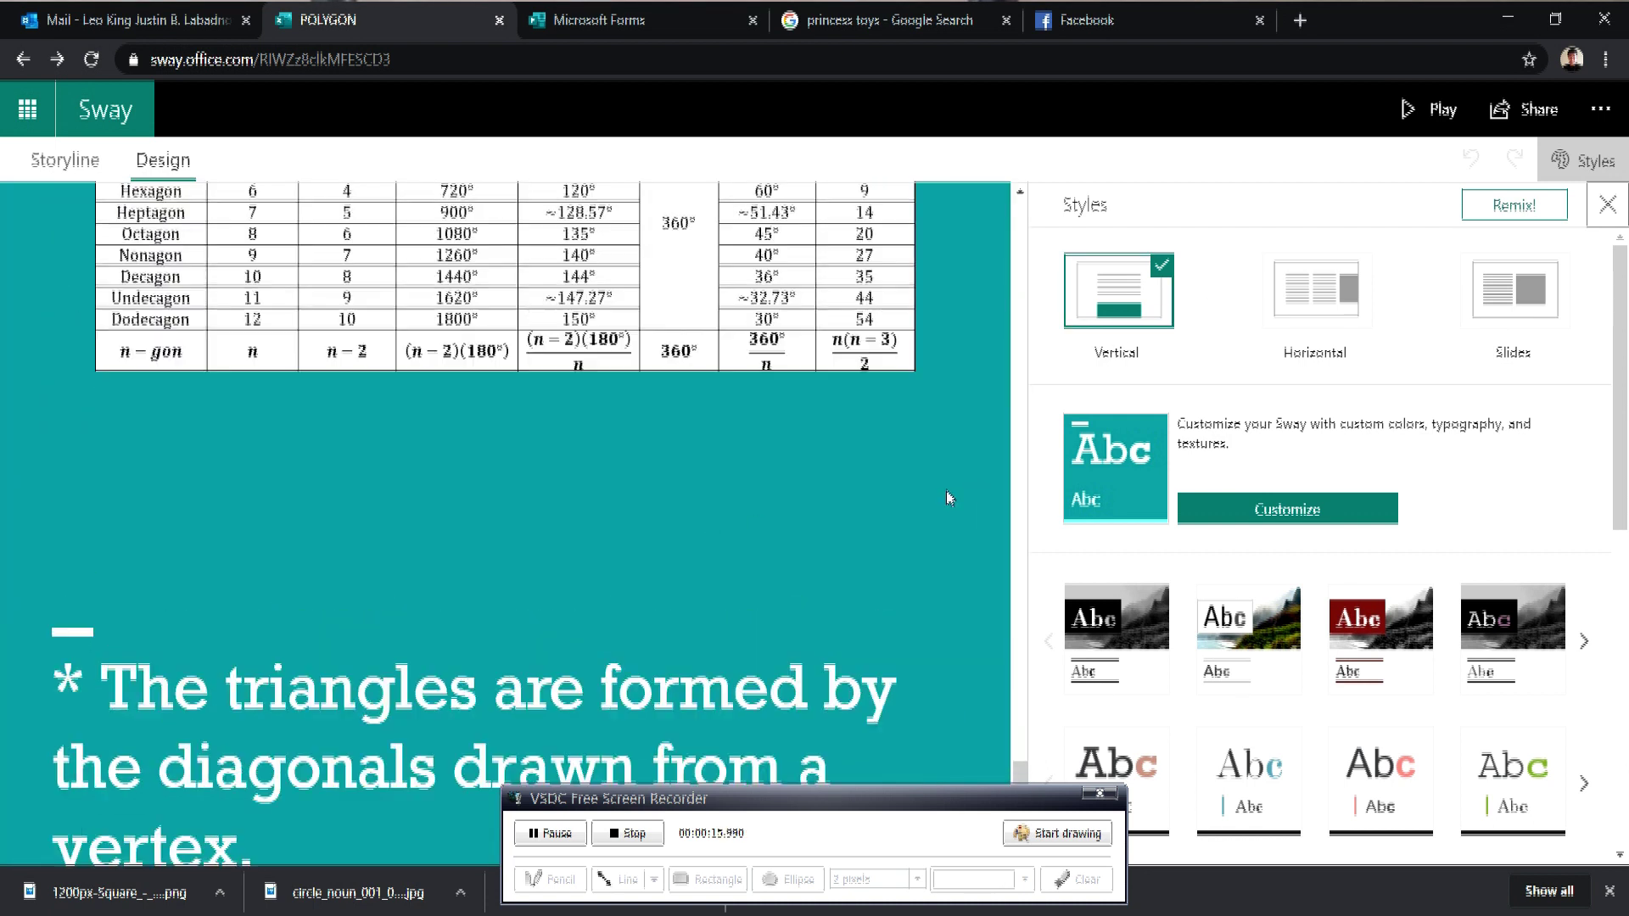
pyautogui.scroll(20, 949, 498)
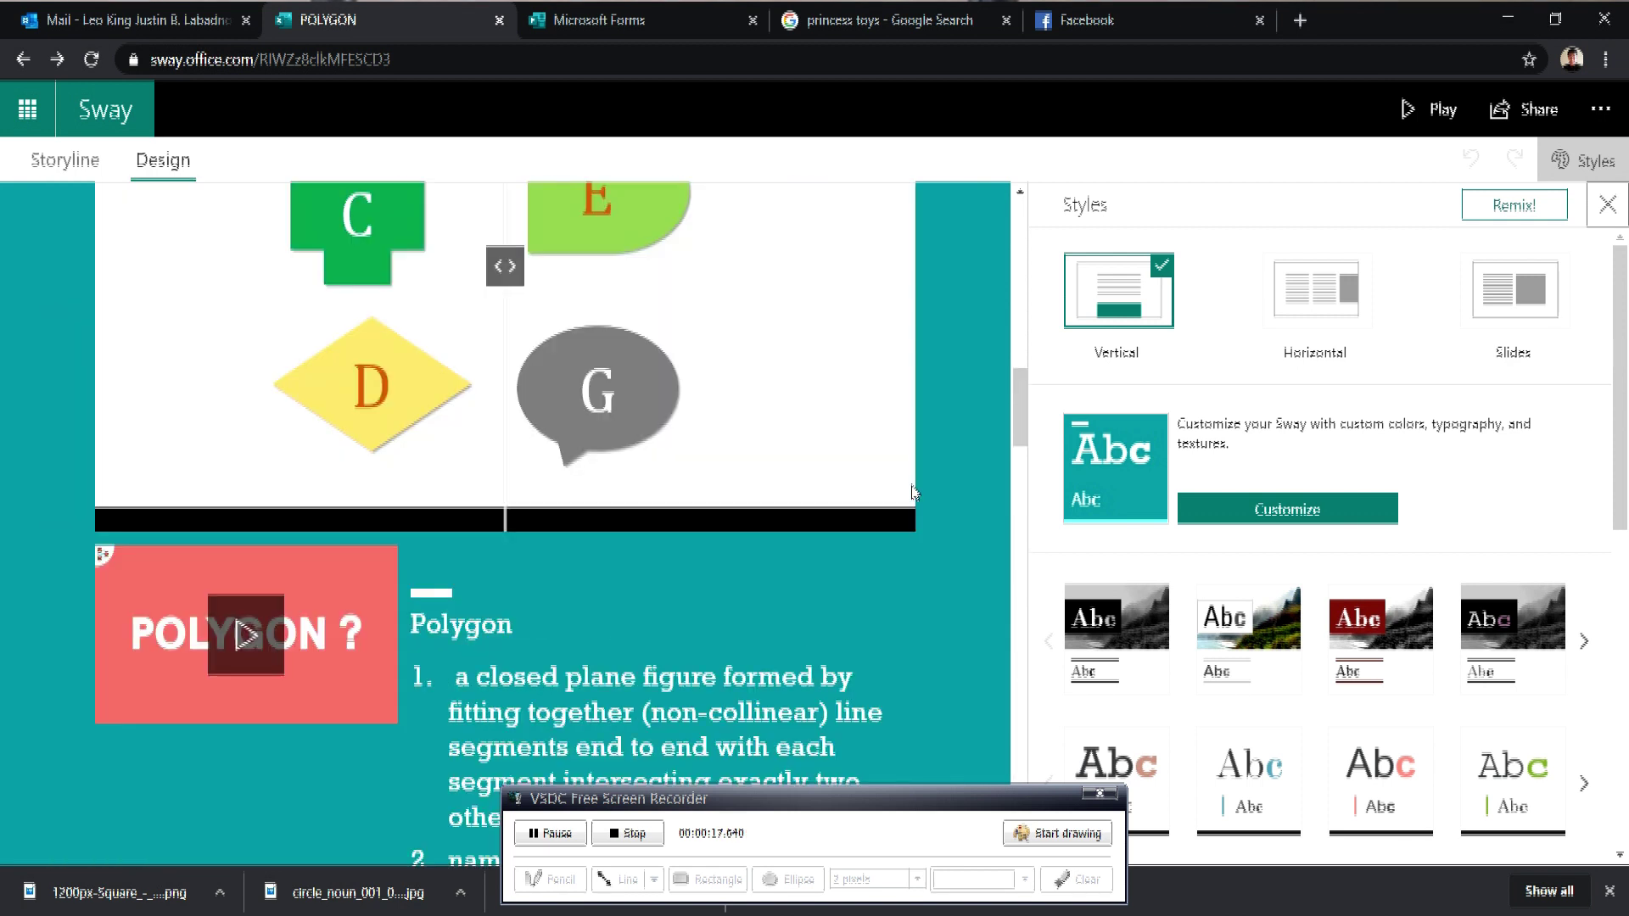
pyautogui.scroll(15, 913, 493)
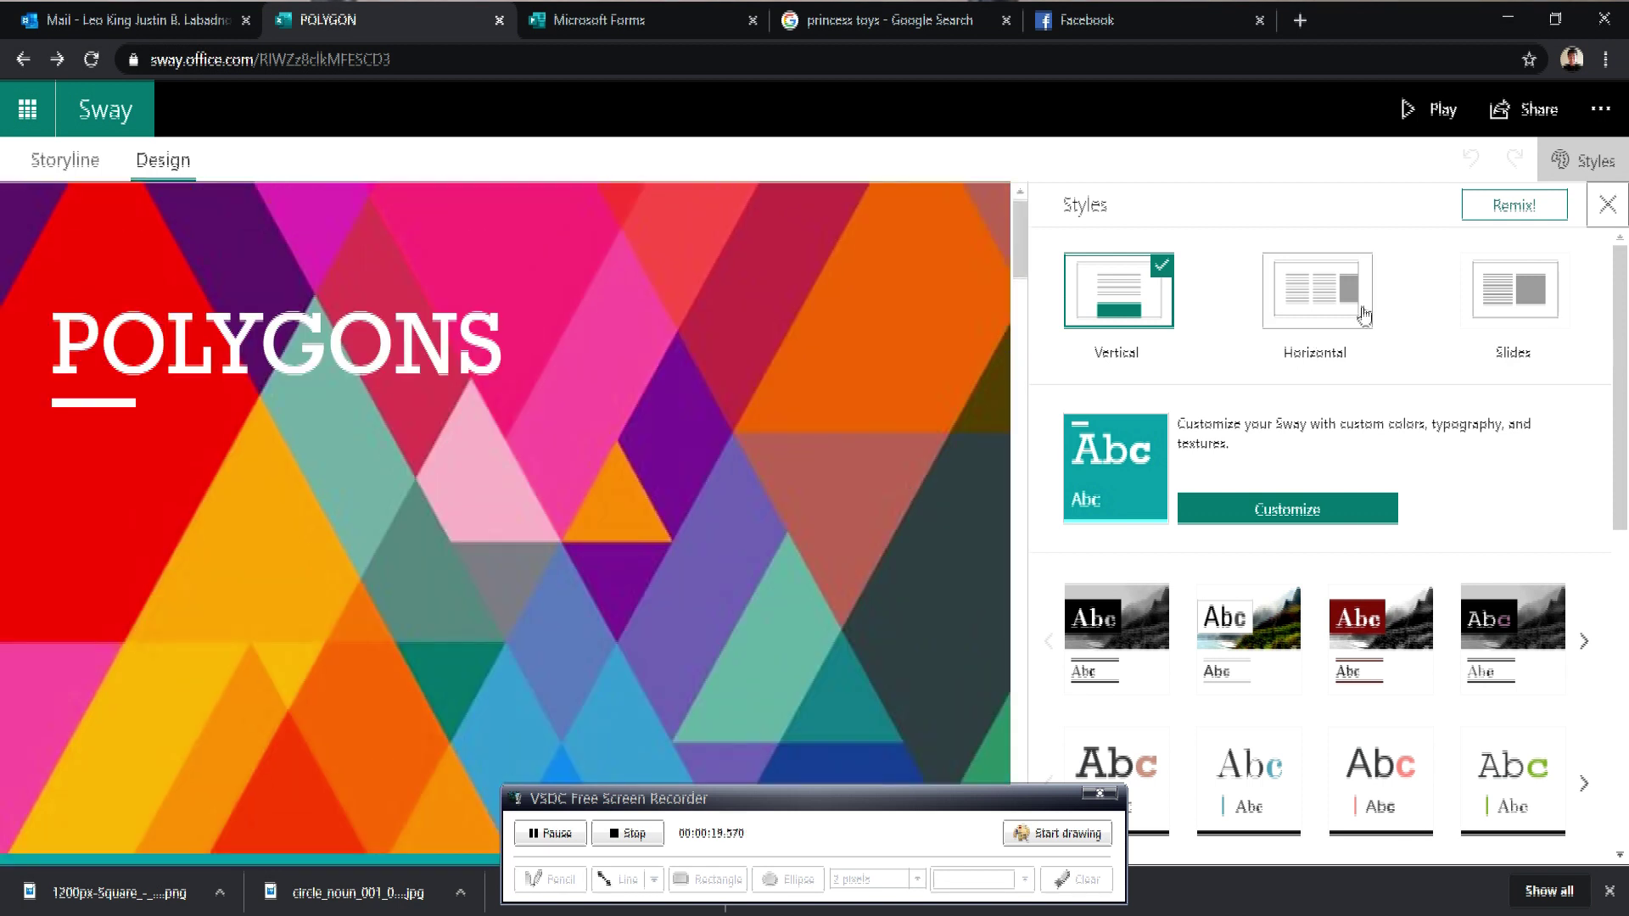
# Try the Horizontal layout, then set the Sway to the Slides layout.
pyautogui.click(1363, 316)
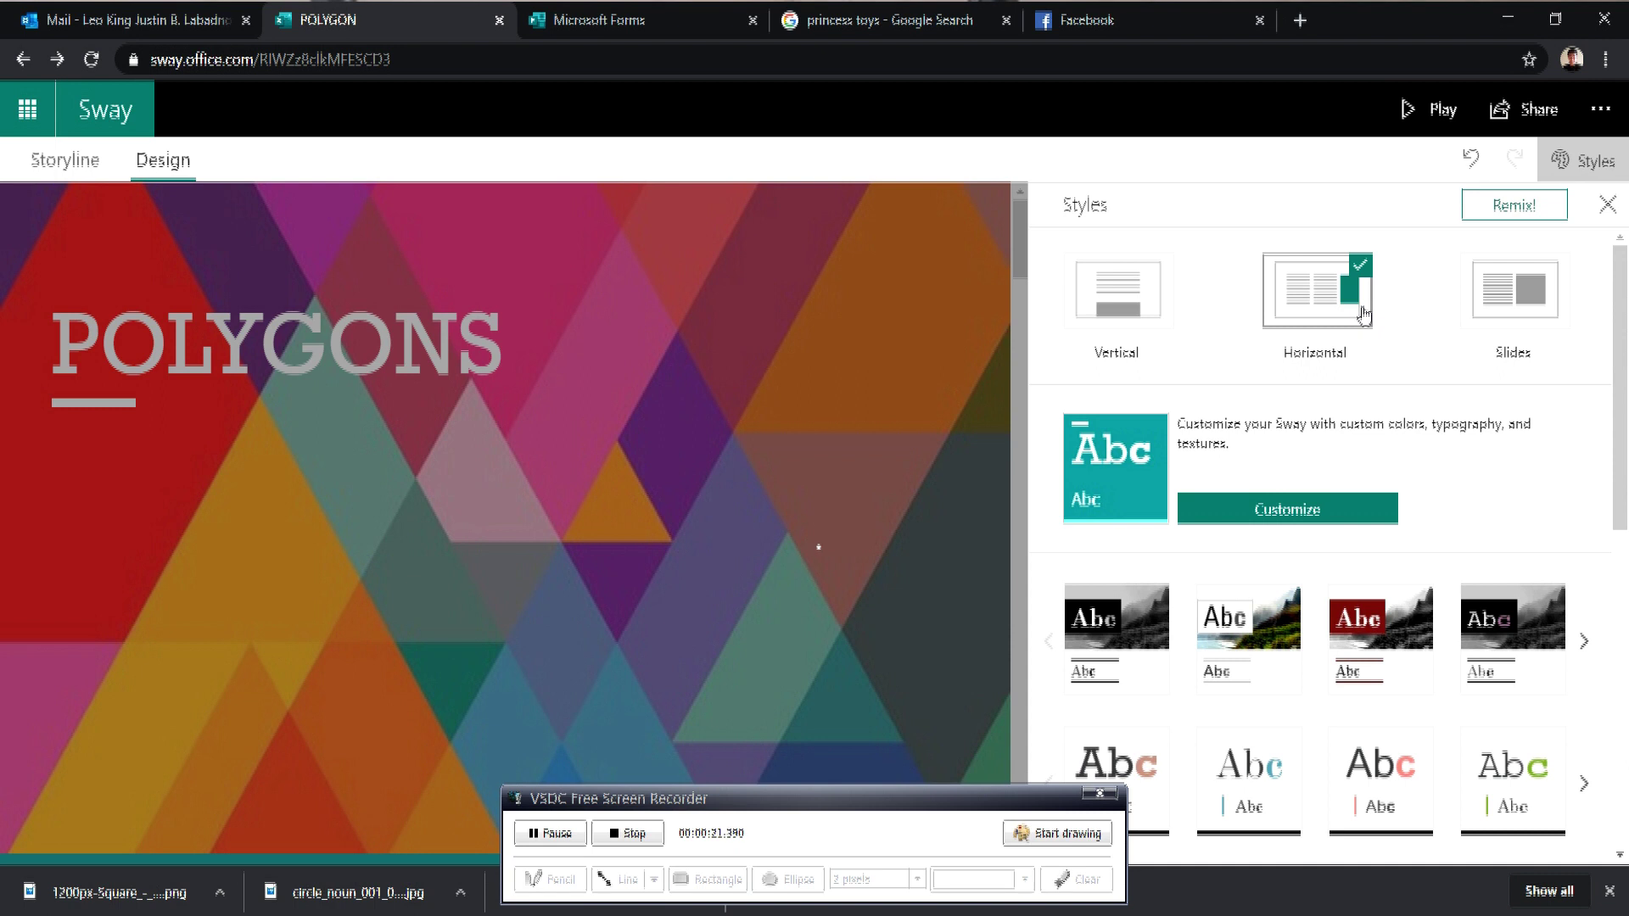
pyautogui.scroll(-10, 219, 415)
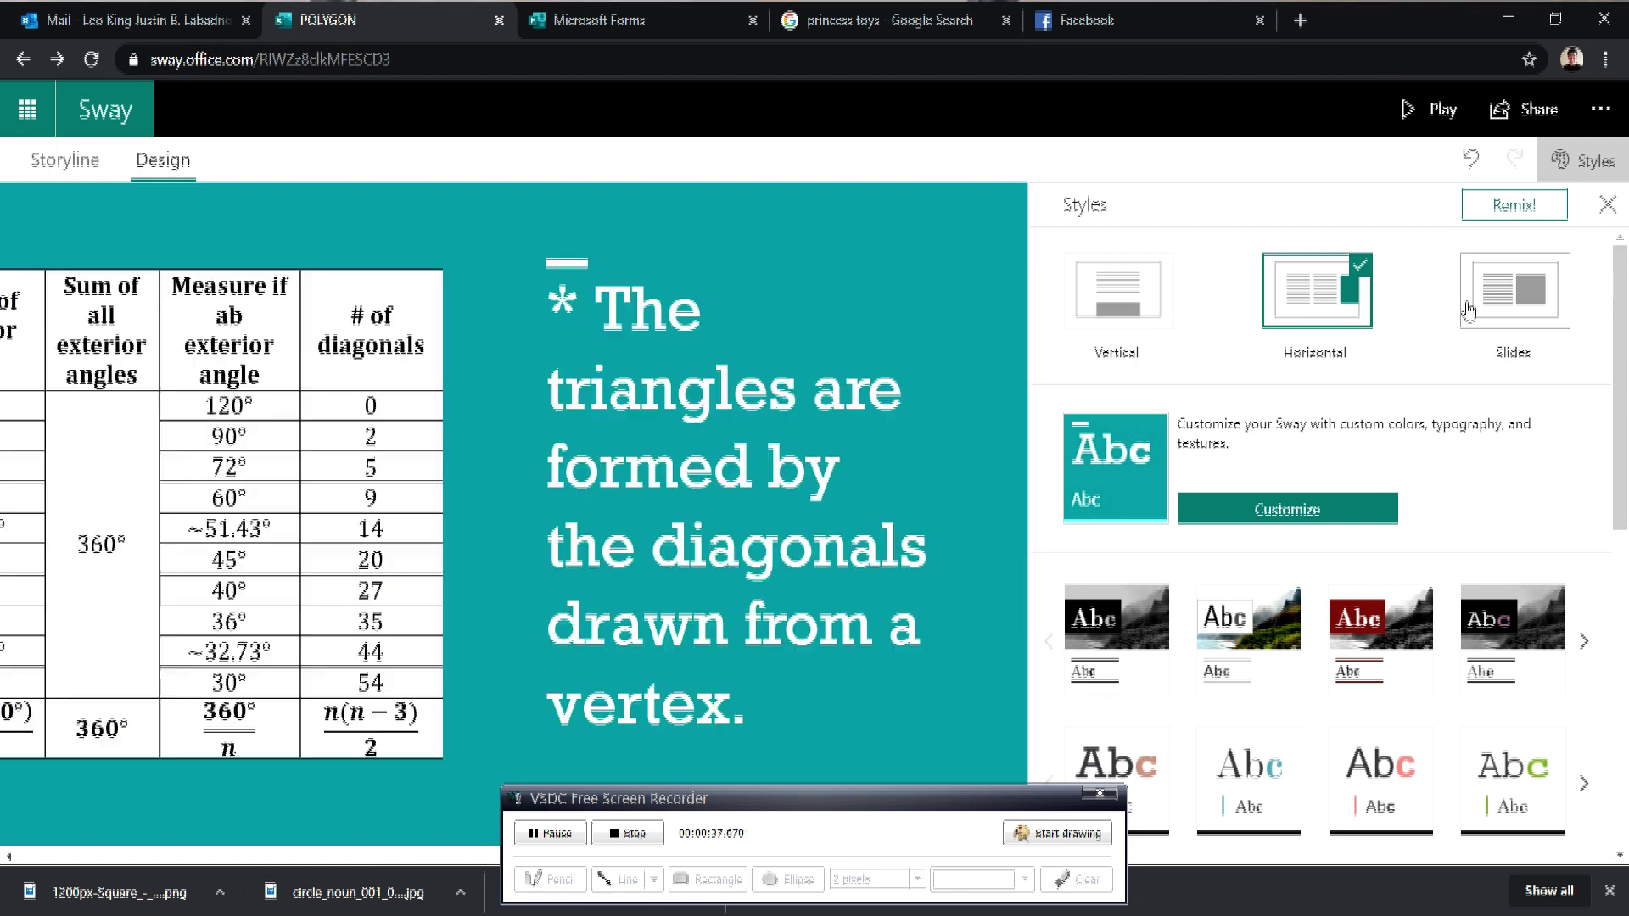
pyautogui.click(1473, 303)
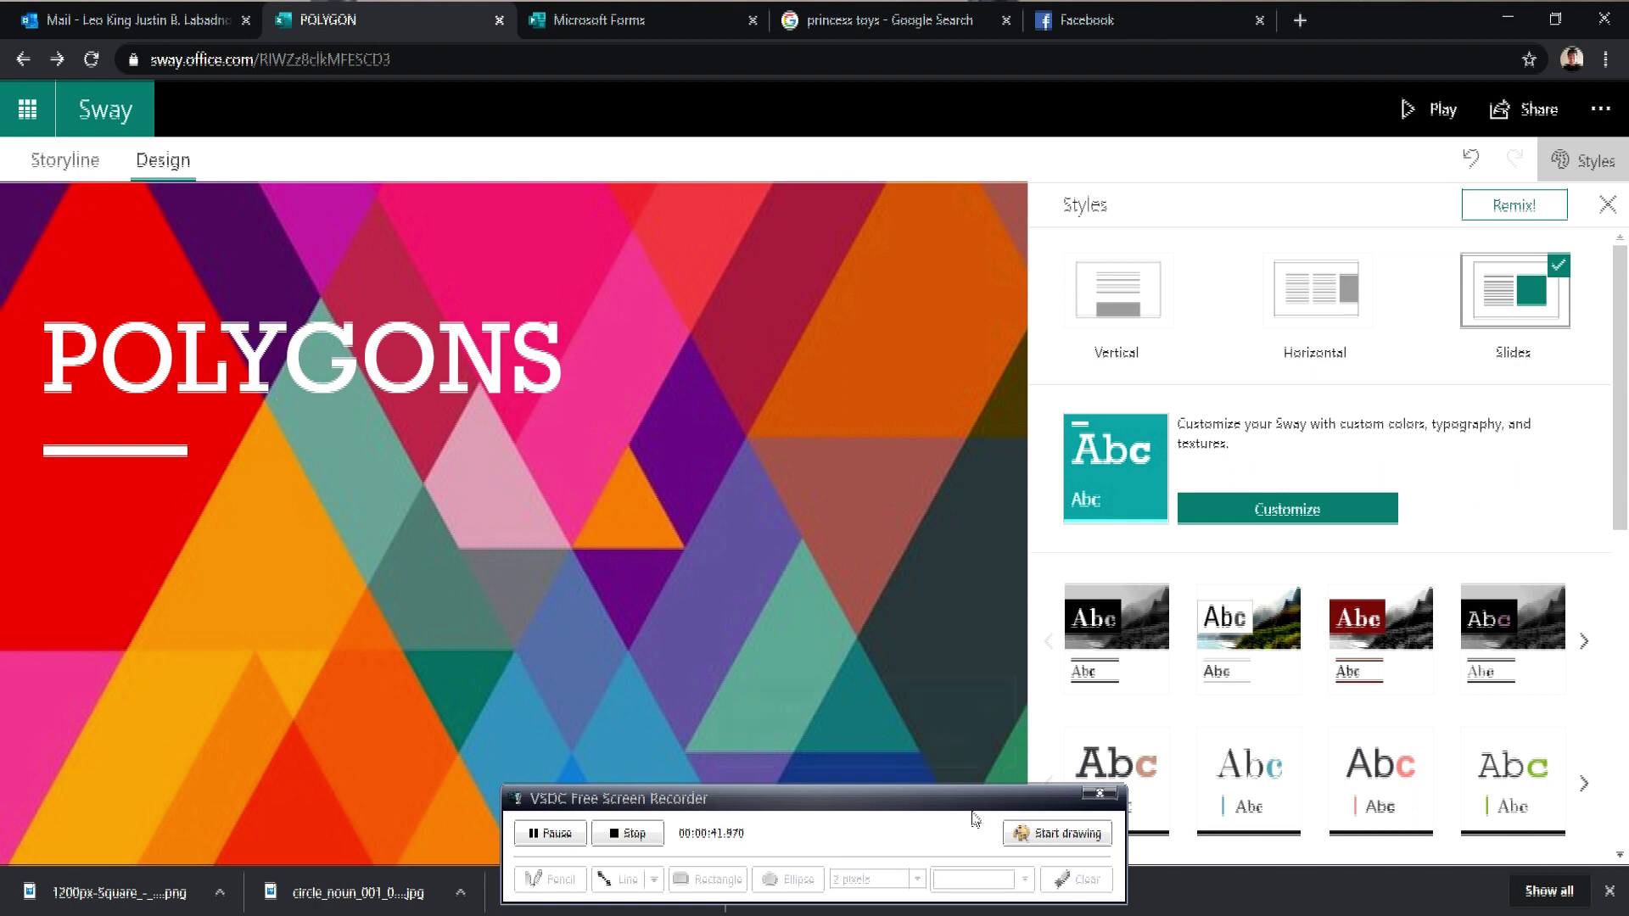
# Step the slides preview past the Polygon definition to the practice quiz, then restore the Vertical layout.
pyautogui.moveTo(974, 800); pyautogui.dragTo(1327, 483)
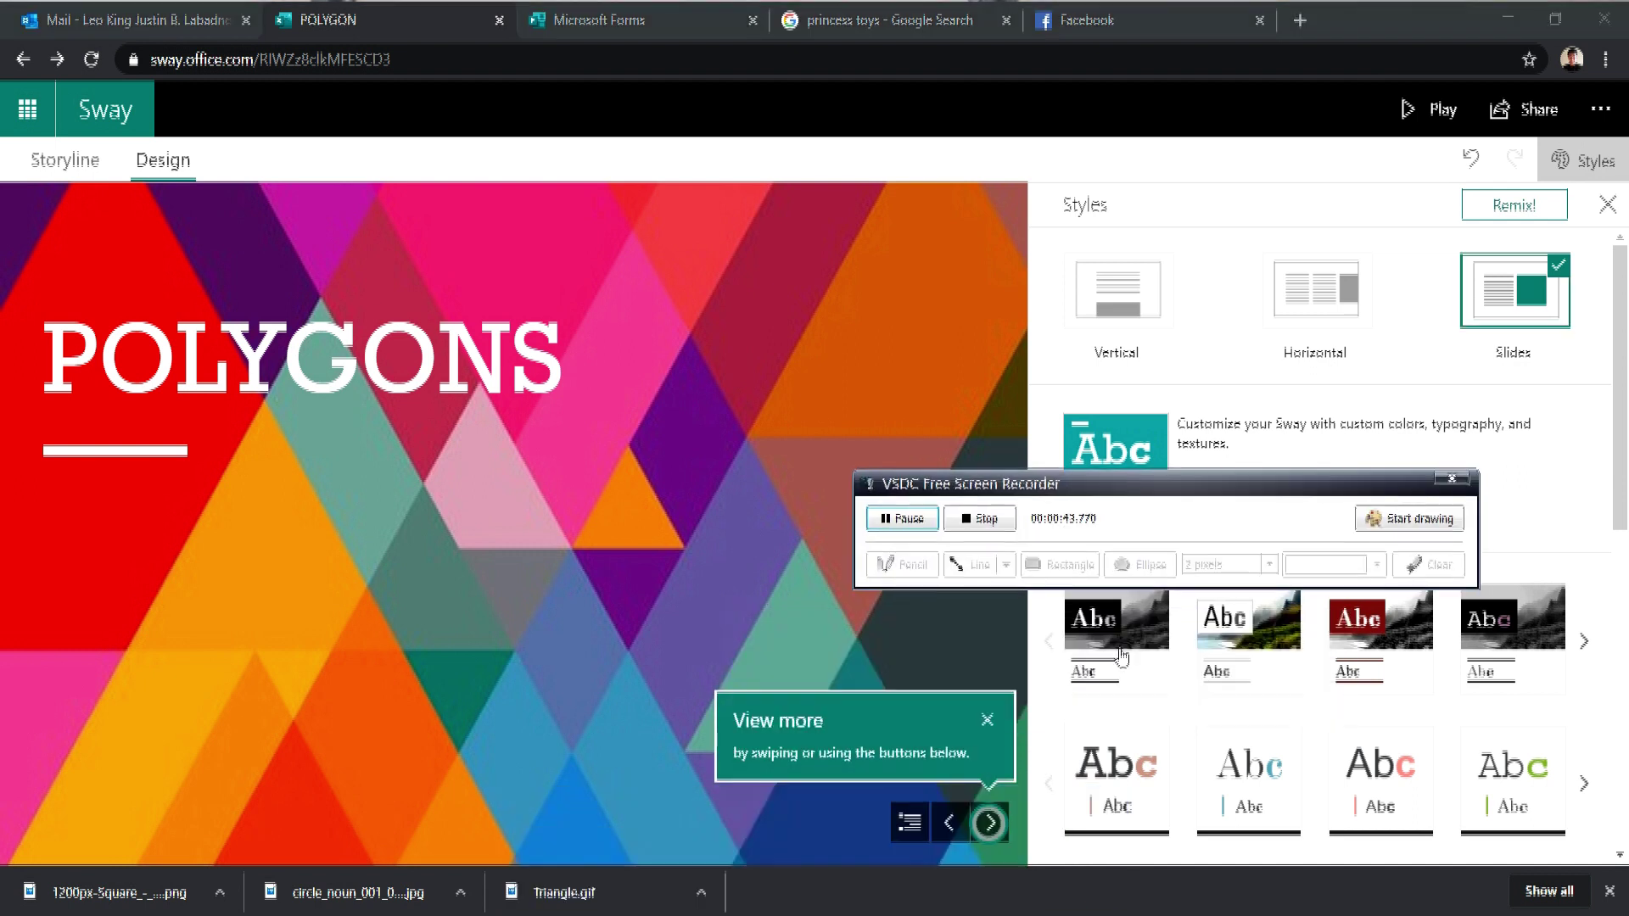
pyautogui.click(986, 835)
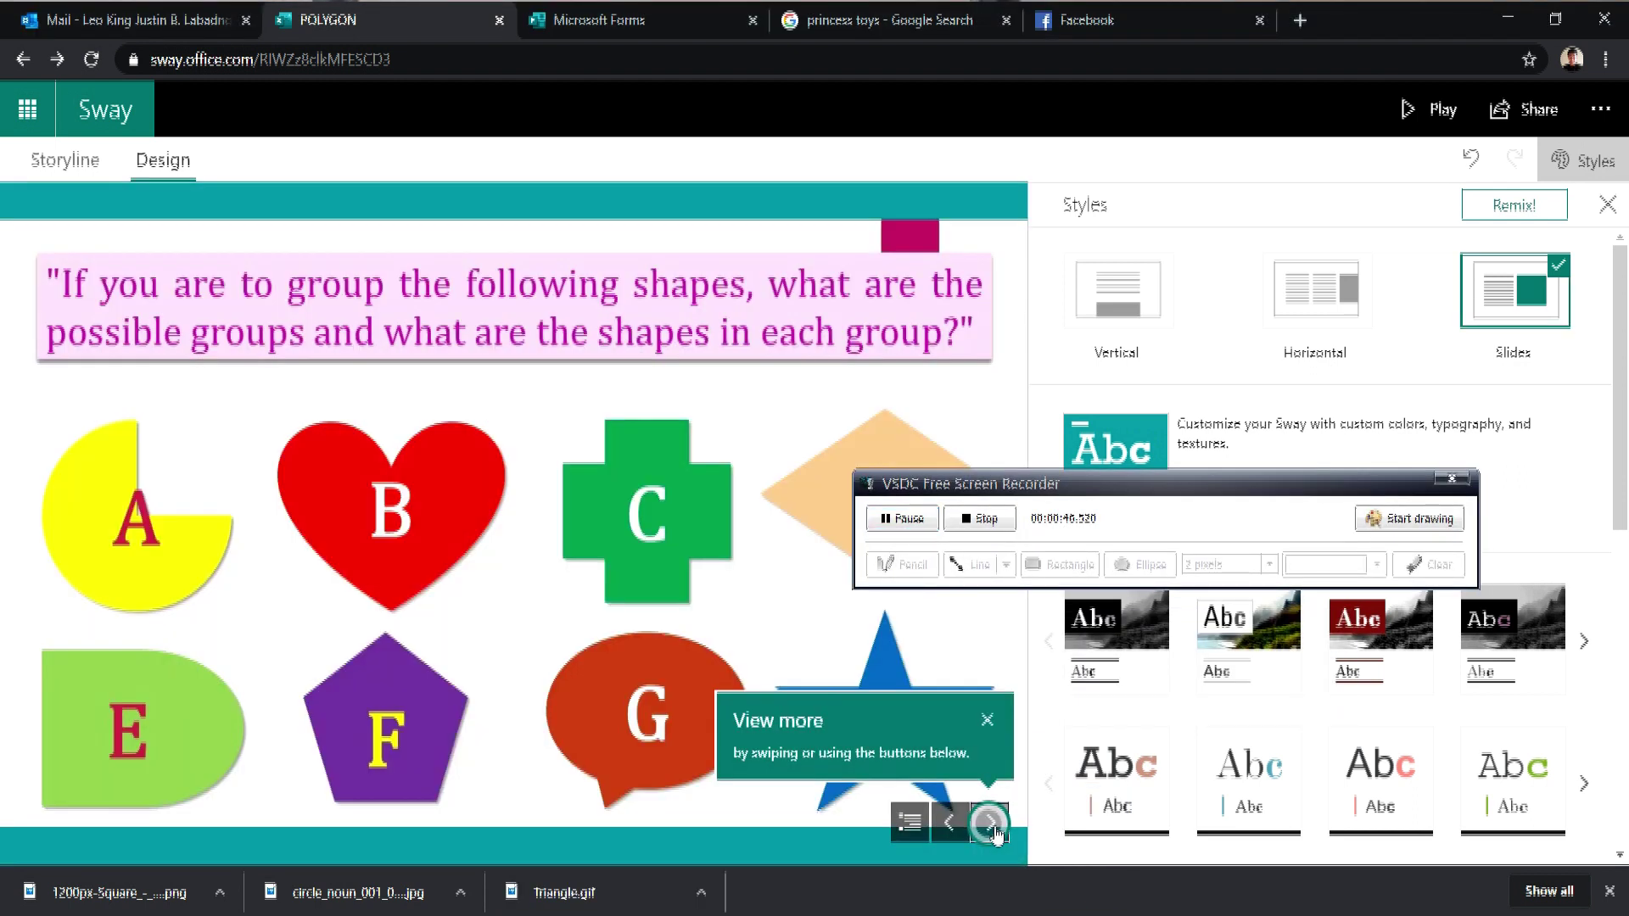
pyautogui.click(990, 823)
pyautogui.click(990, 823)
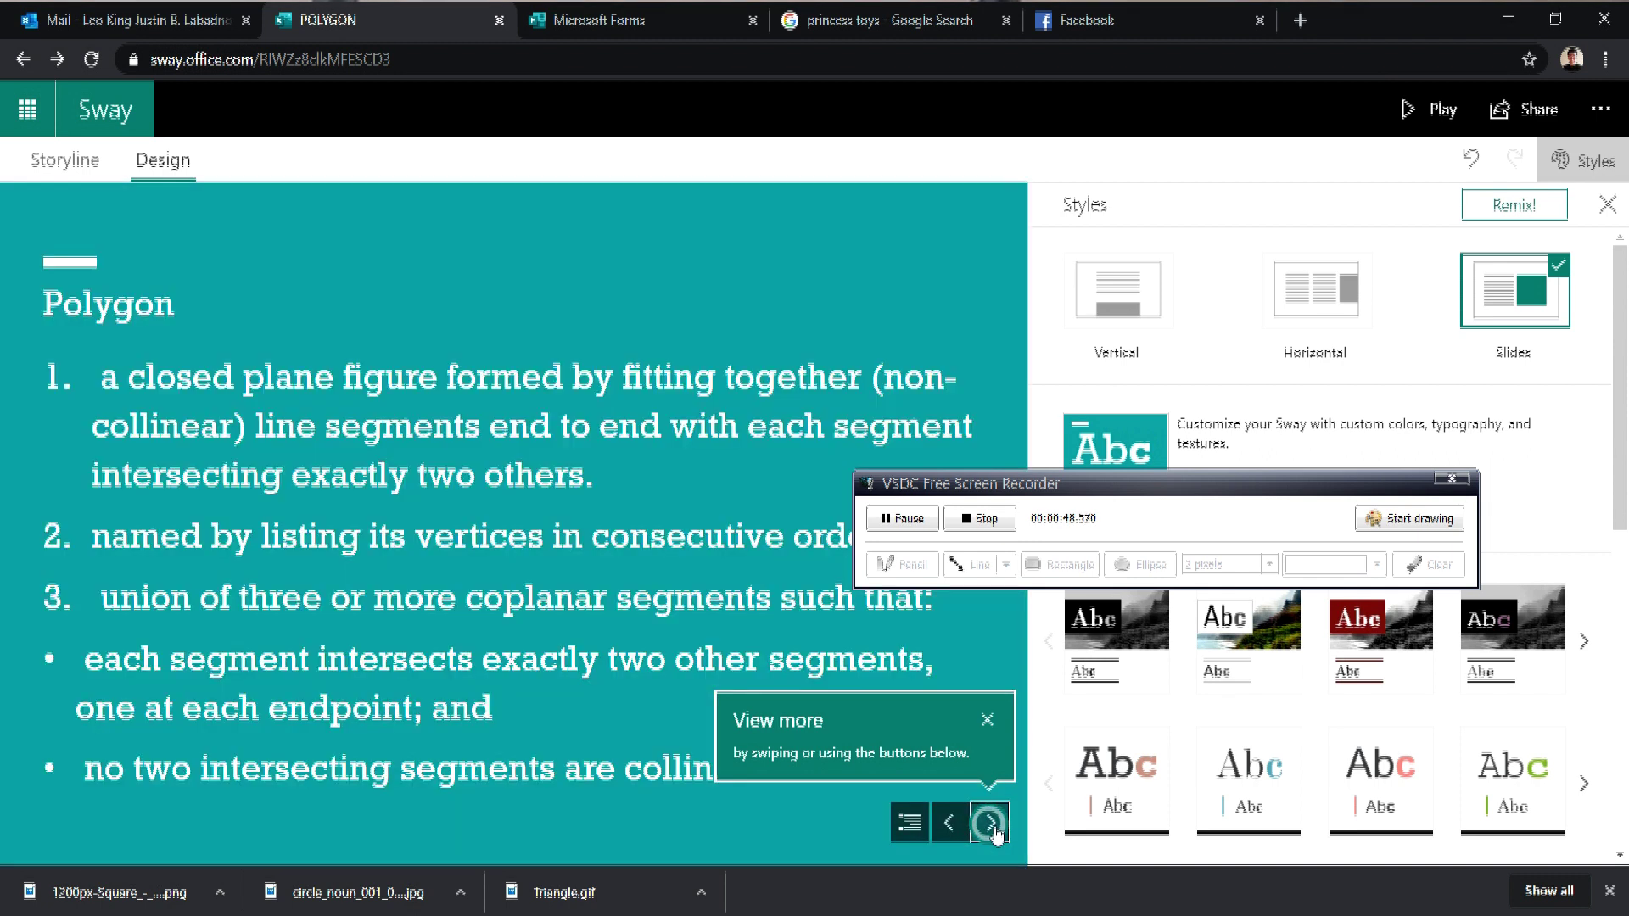
pyautogui.click(990, 823)
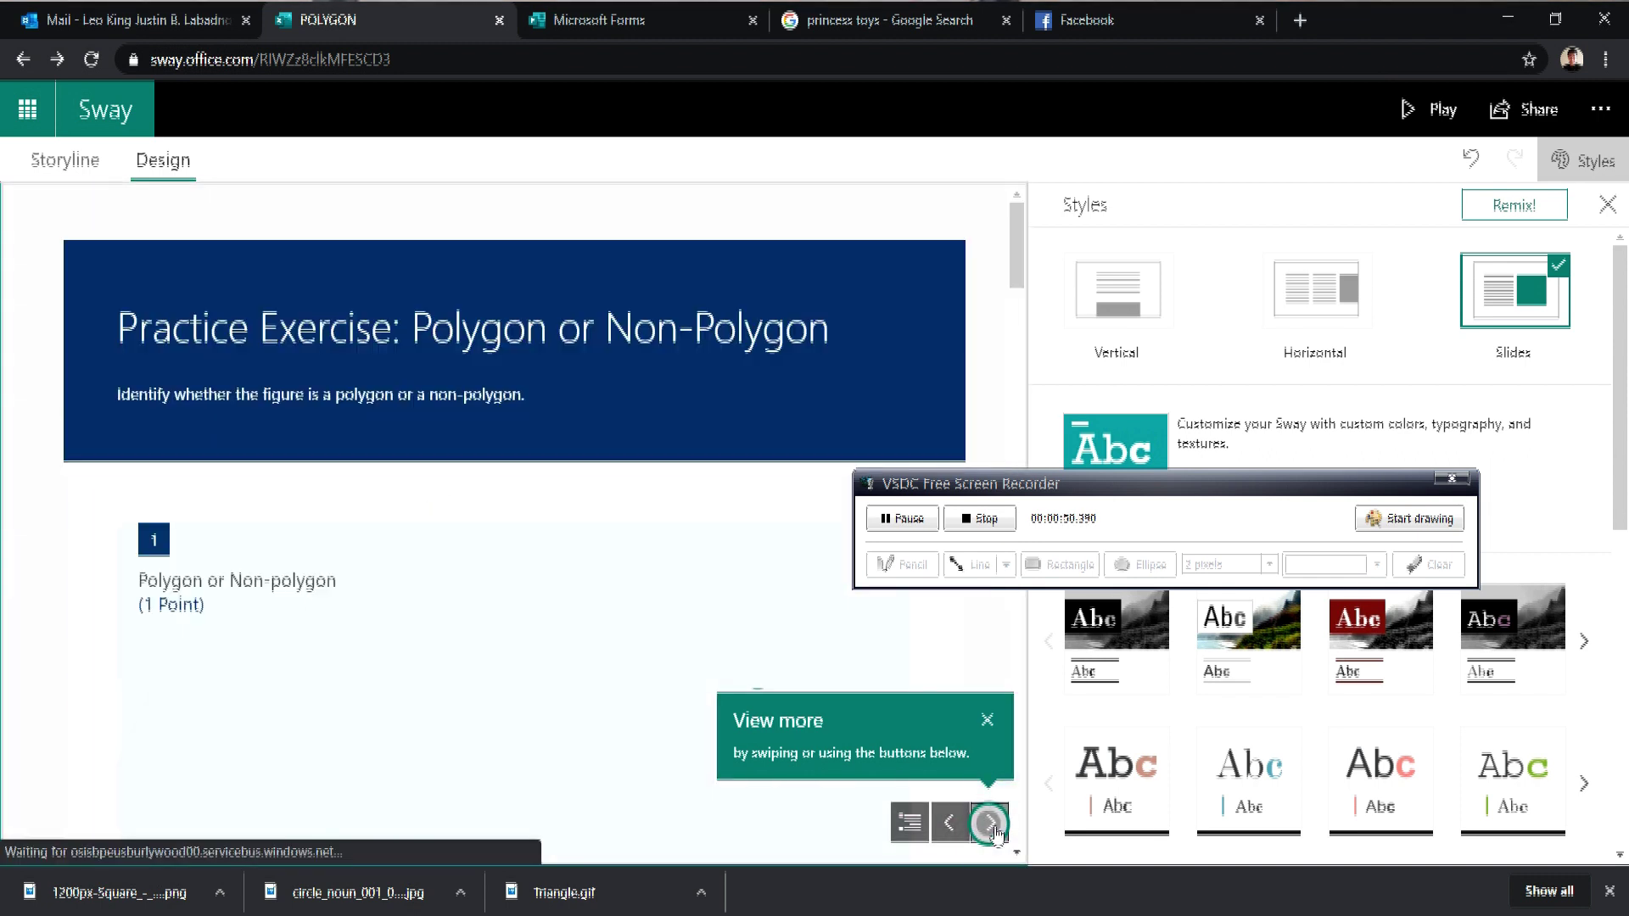
pyautogui.click(990, 823)
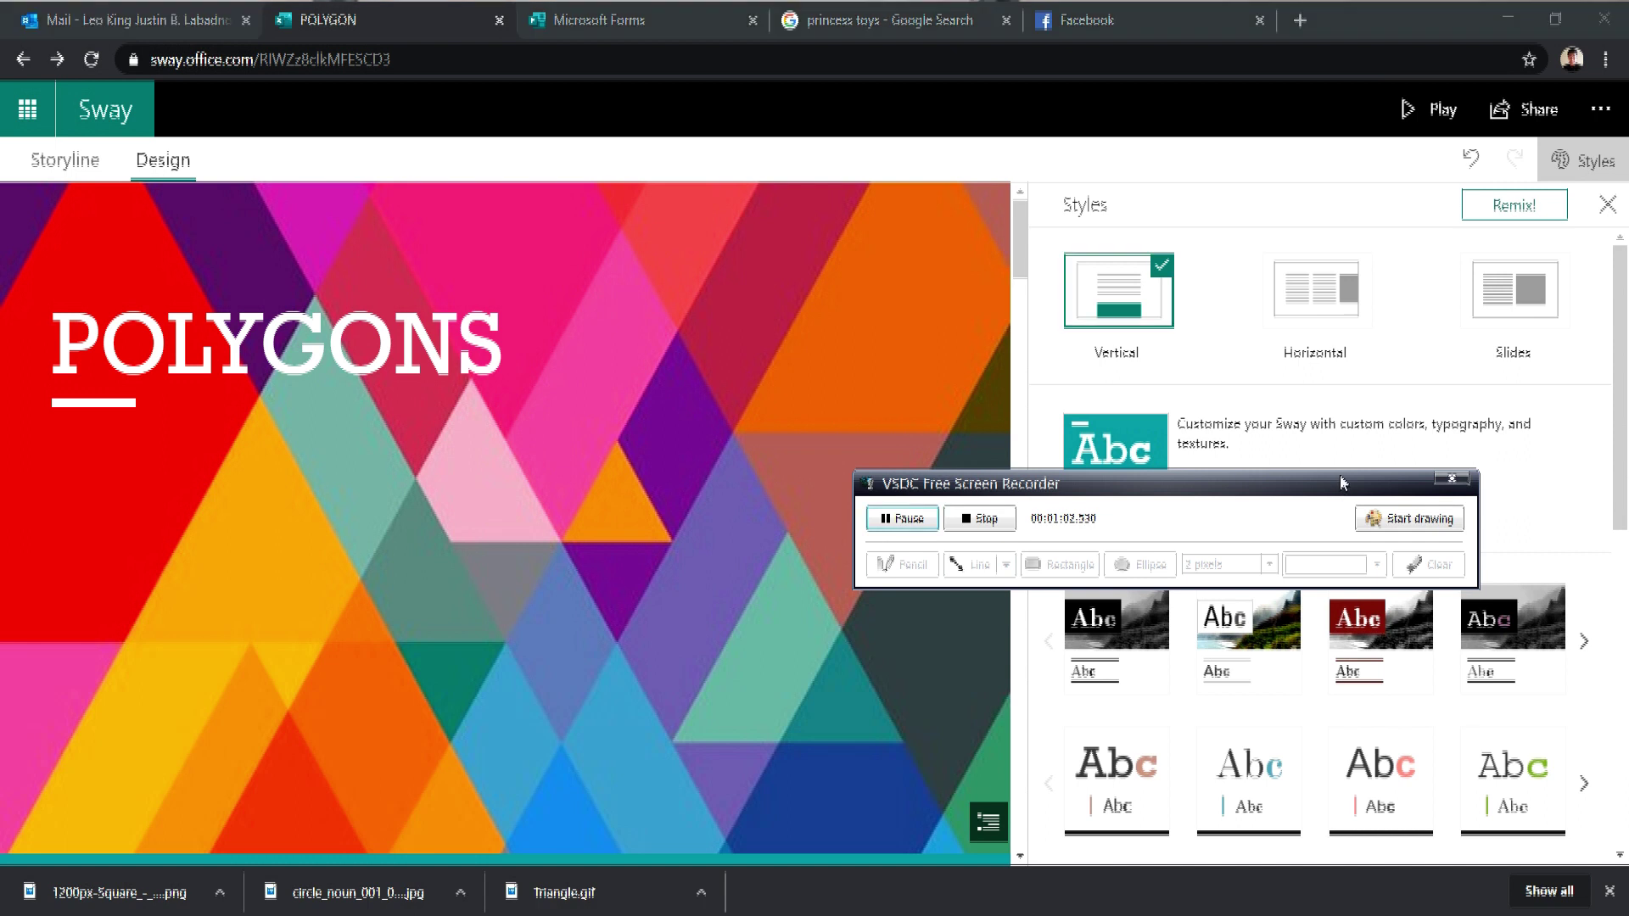
pyautogui.moveTo(1339, 479); pyautogui.dragTo(685, 394)
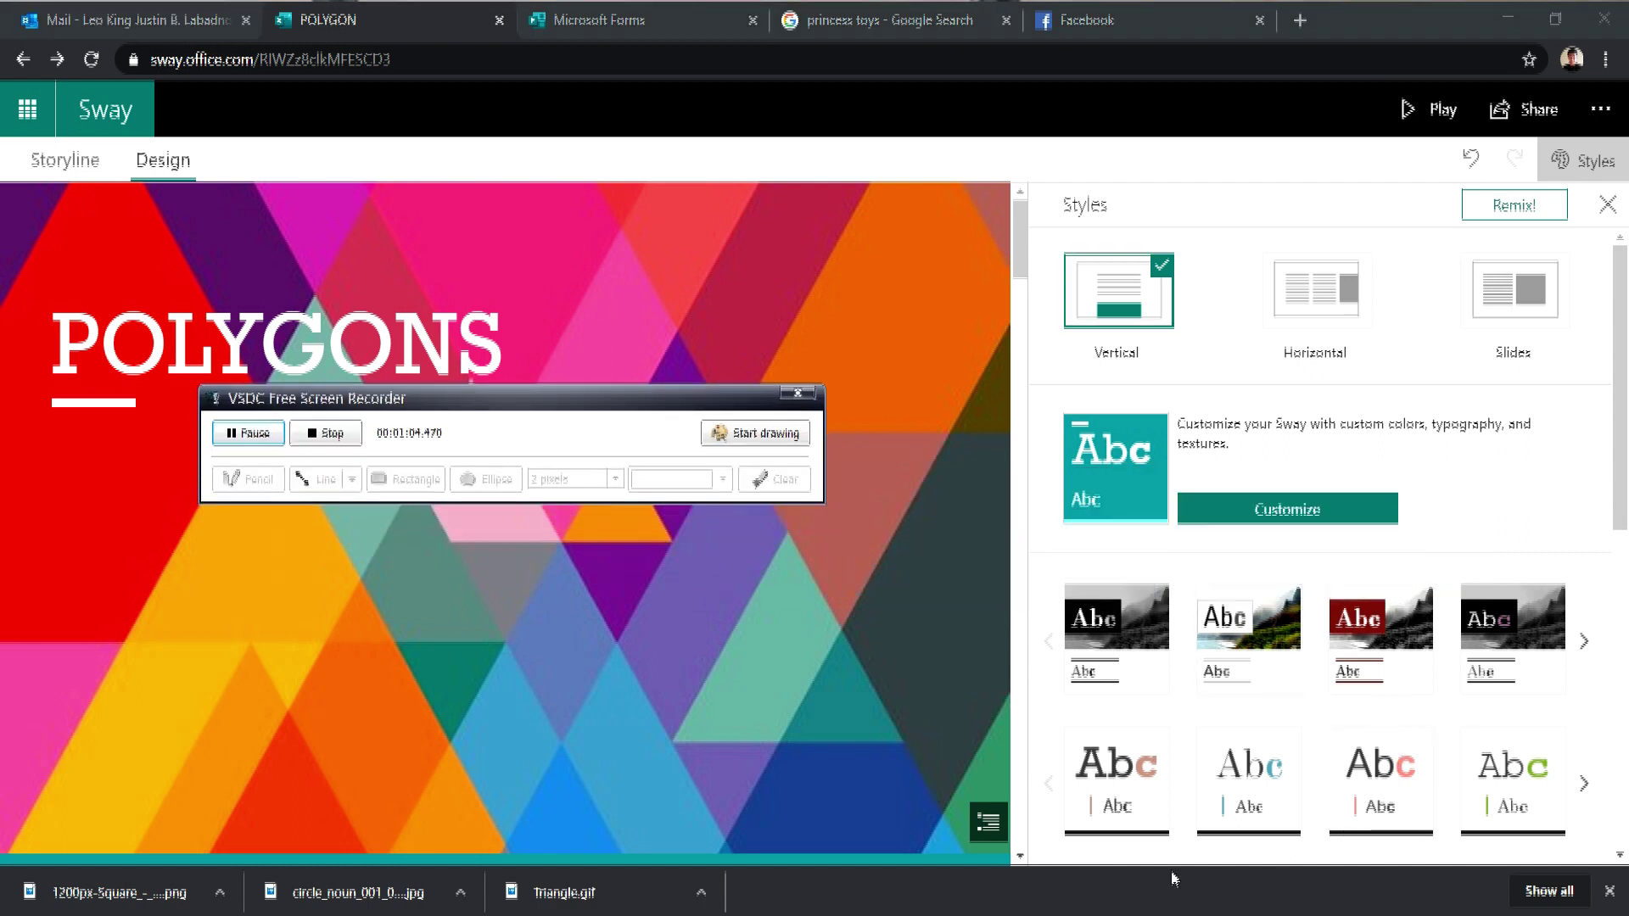
# Scroll down and back up through the colour and texture style tiles in the Styles pane.
pyautogui.scroll(-8, 1491, 746)
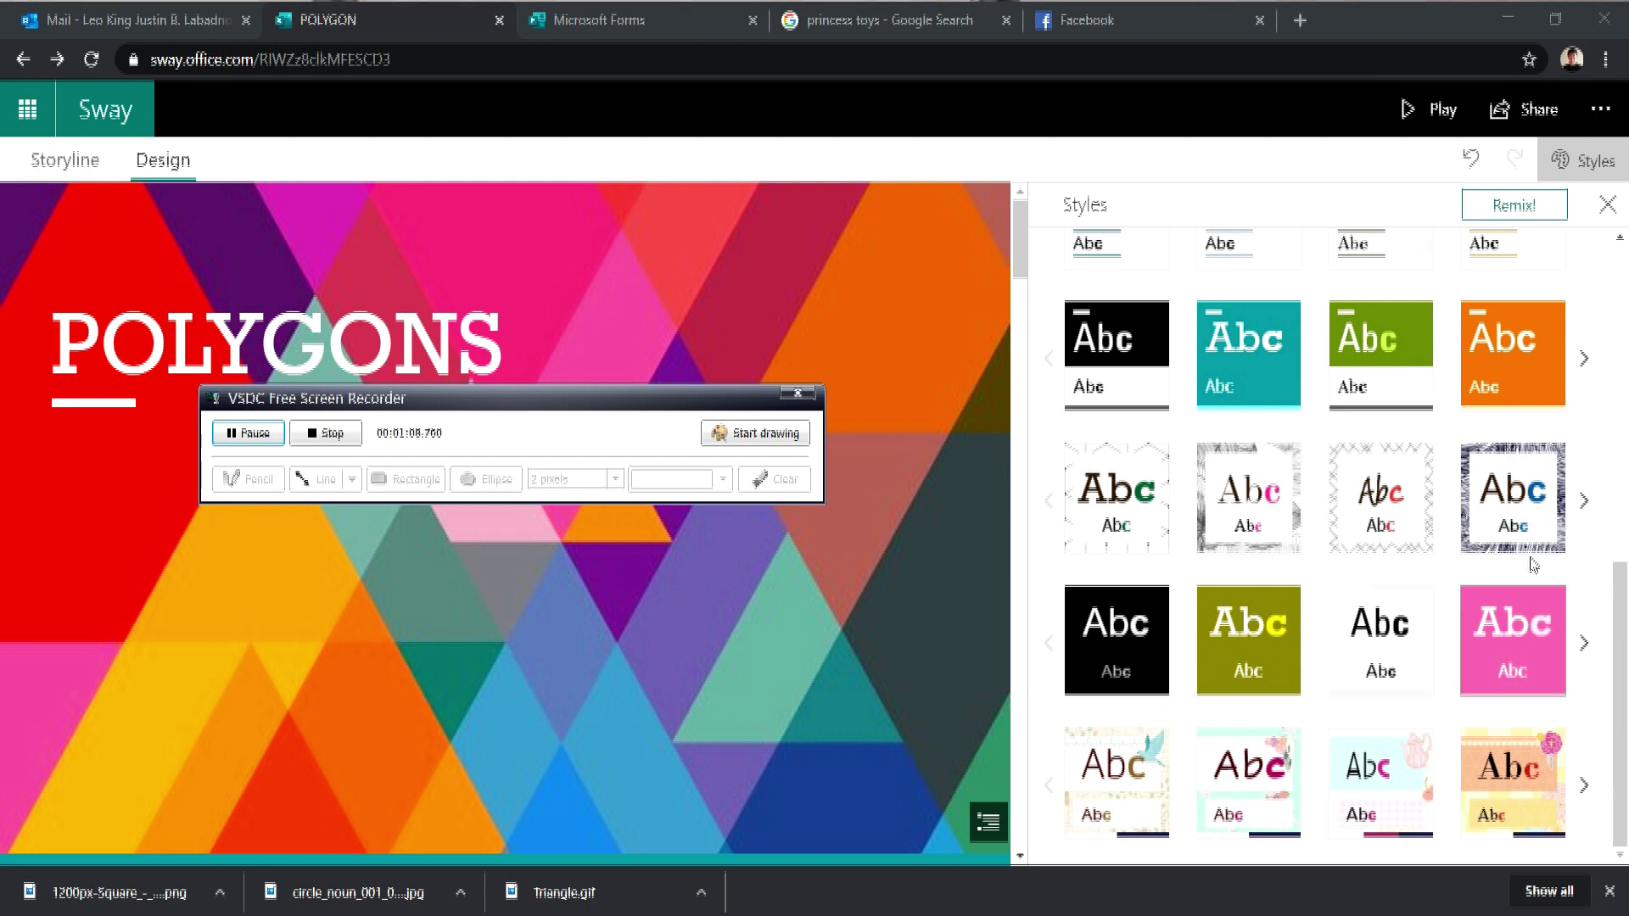
pyautogui.scroll(8, 1534, 566)
pyautogui.scroll(2, 1358, 486)
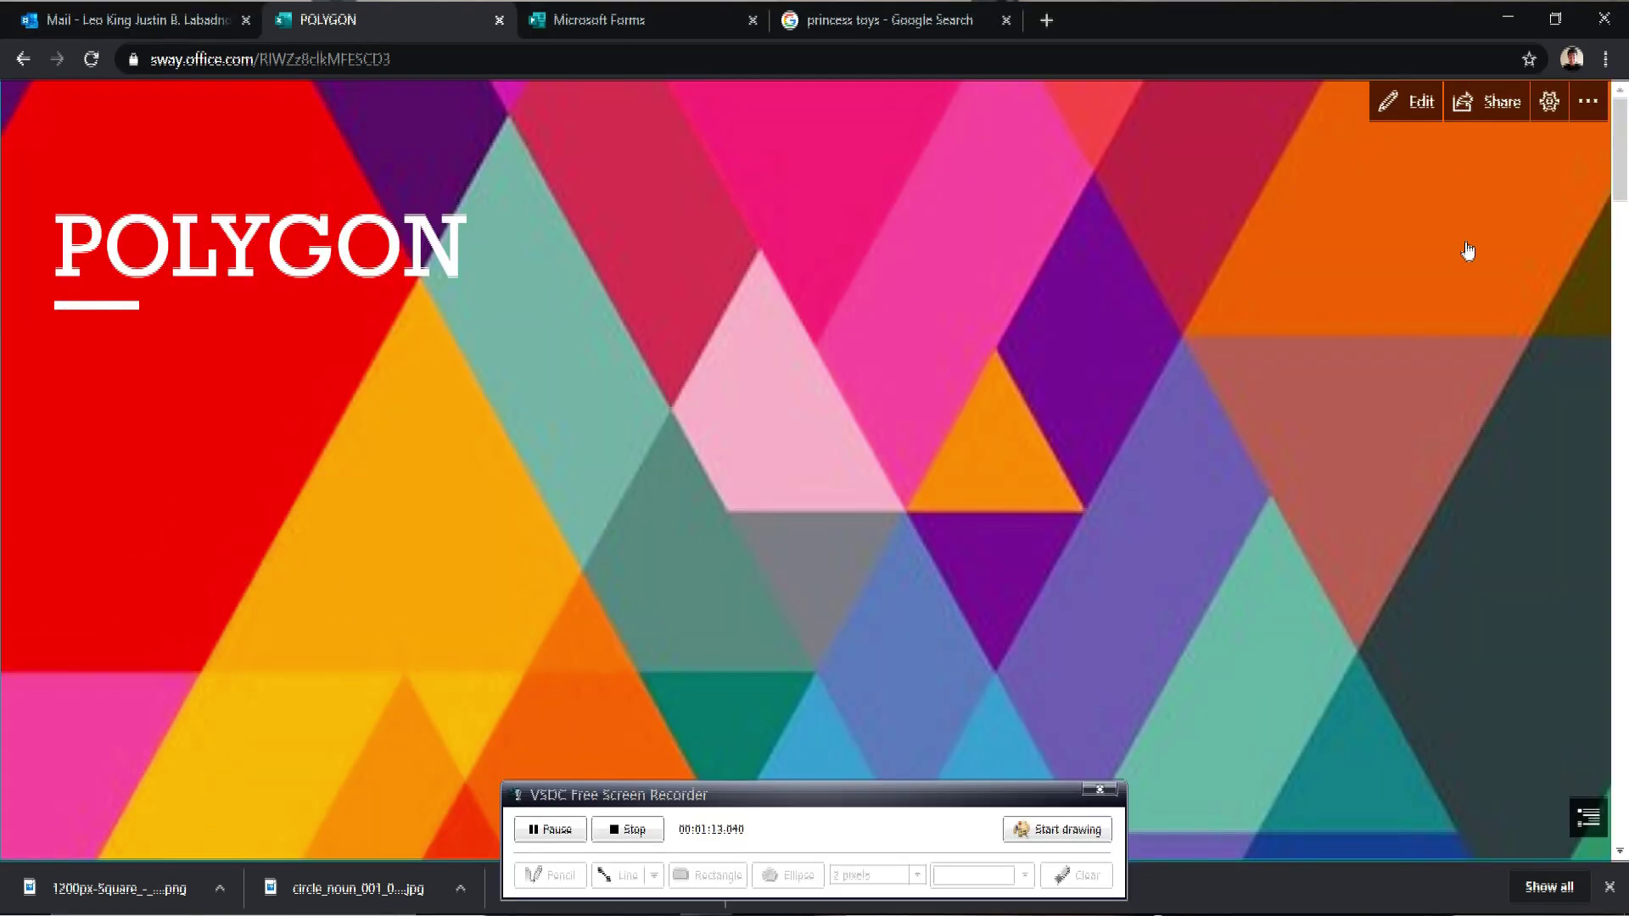
# Share with 'Those in your organization with the link' and select the view link for copying.
pyautogui.click(1496, 123)
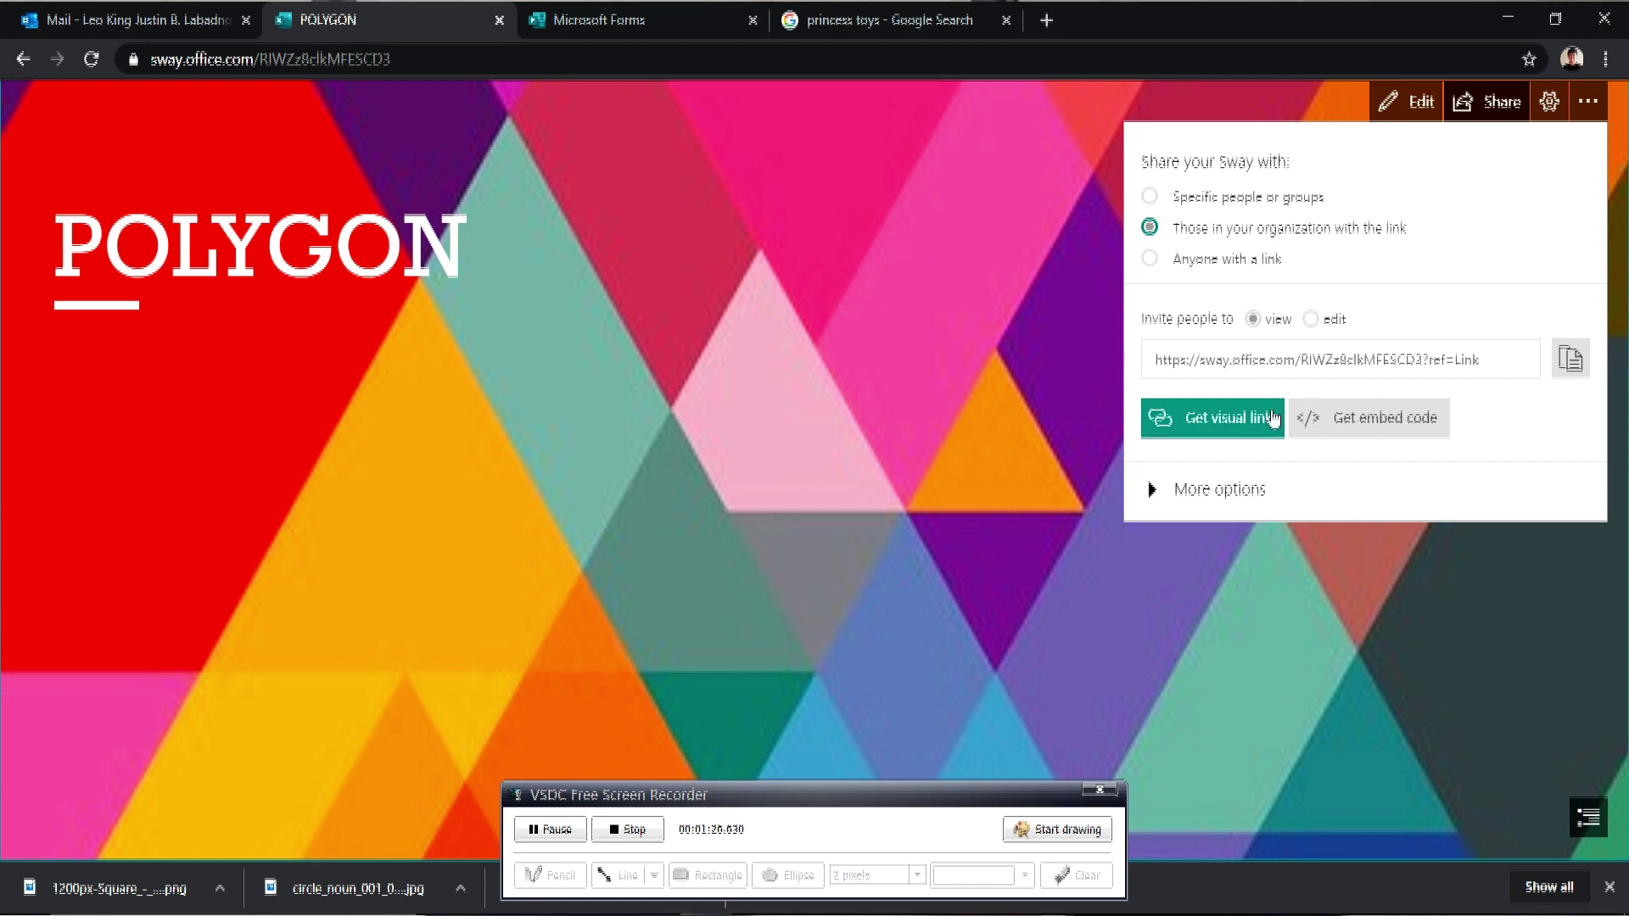
pyautogui.click(1268, 367)
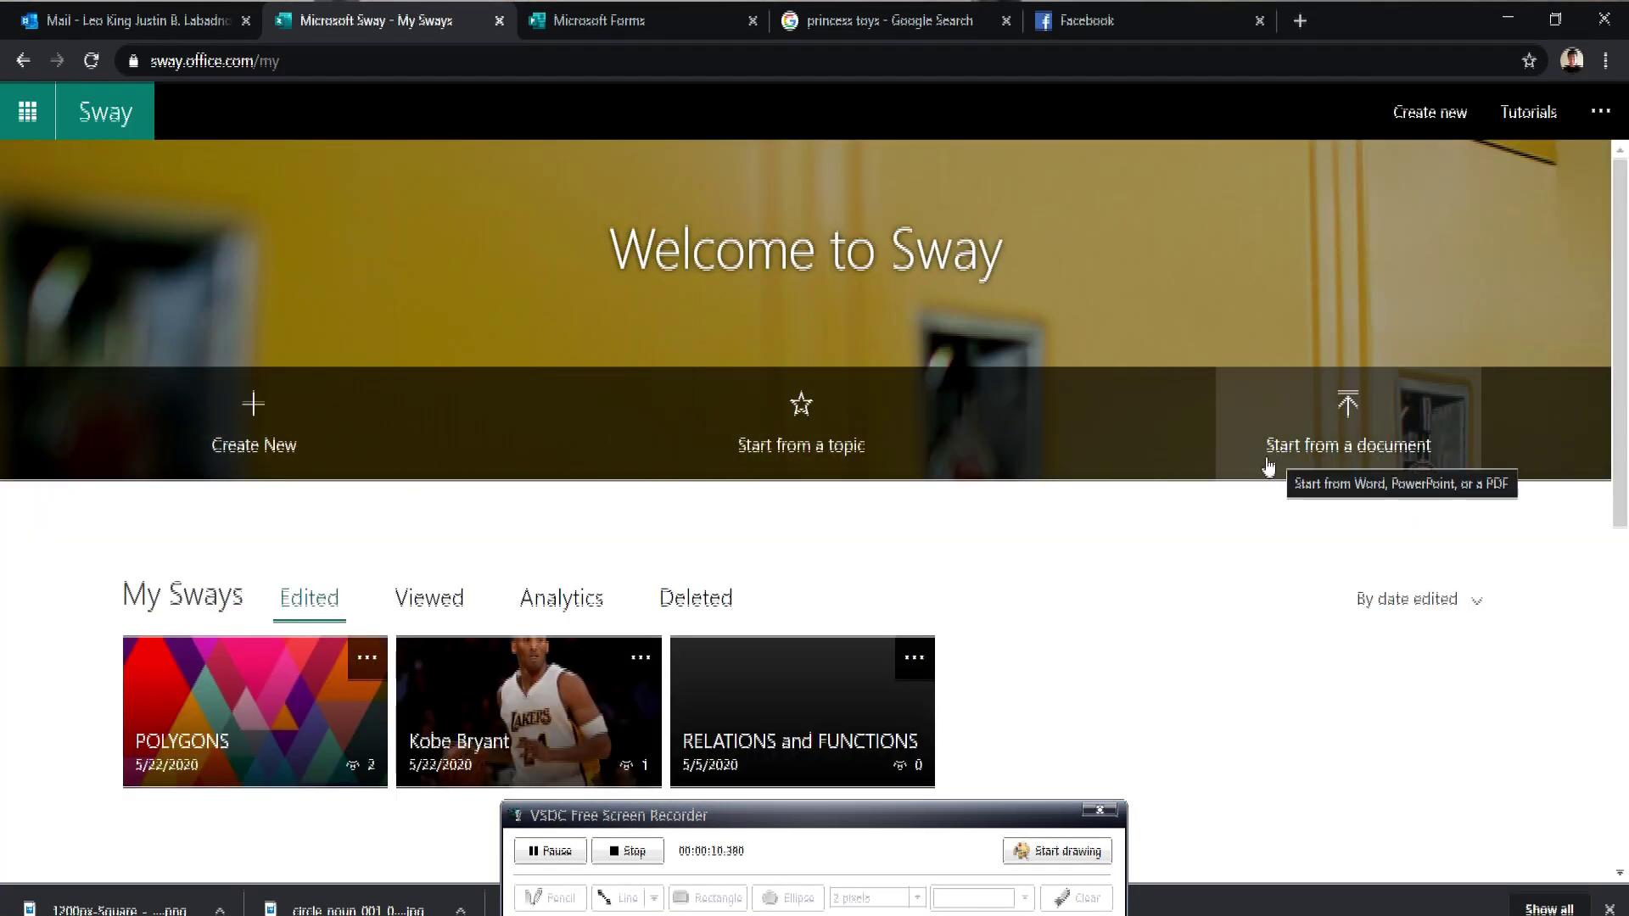
# Advance the 'Get inspired by lessons' carousel to show Fractals and Databases And Tables.
pyautogui.scroll(-3, 374, 543)
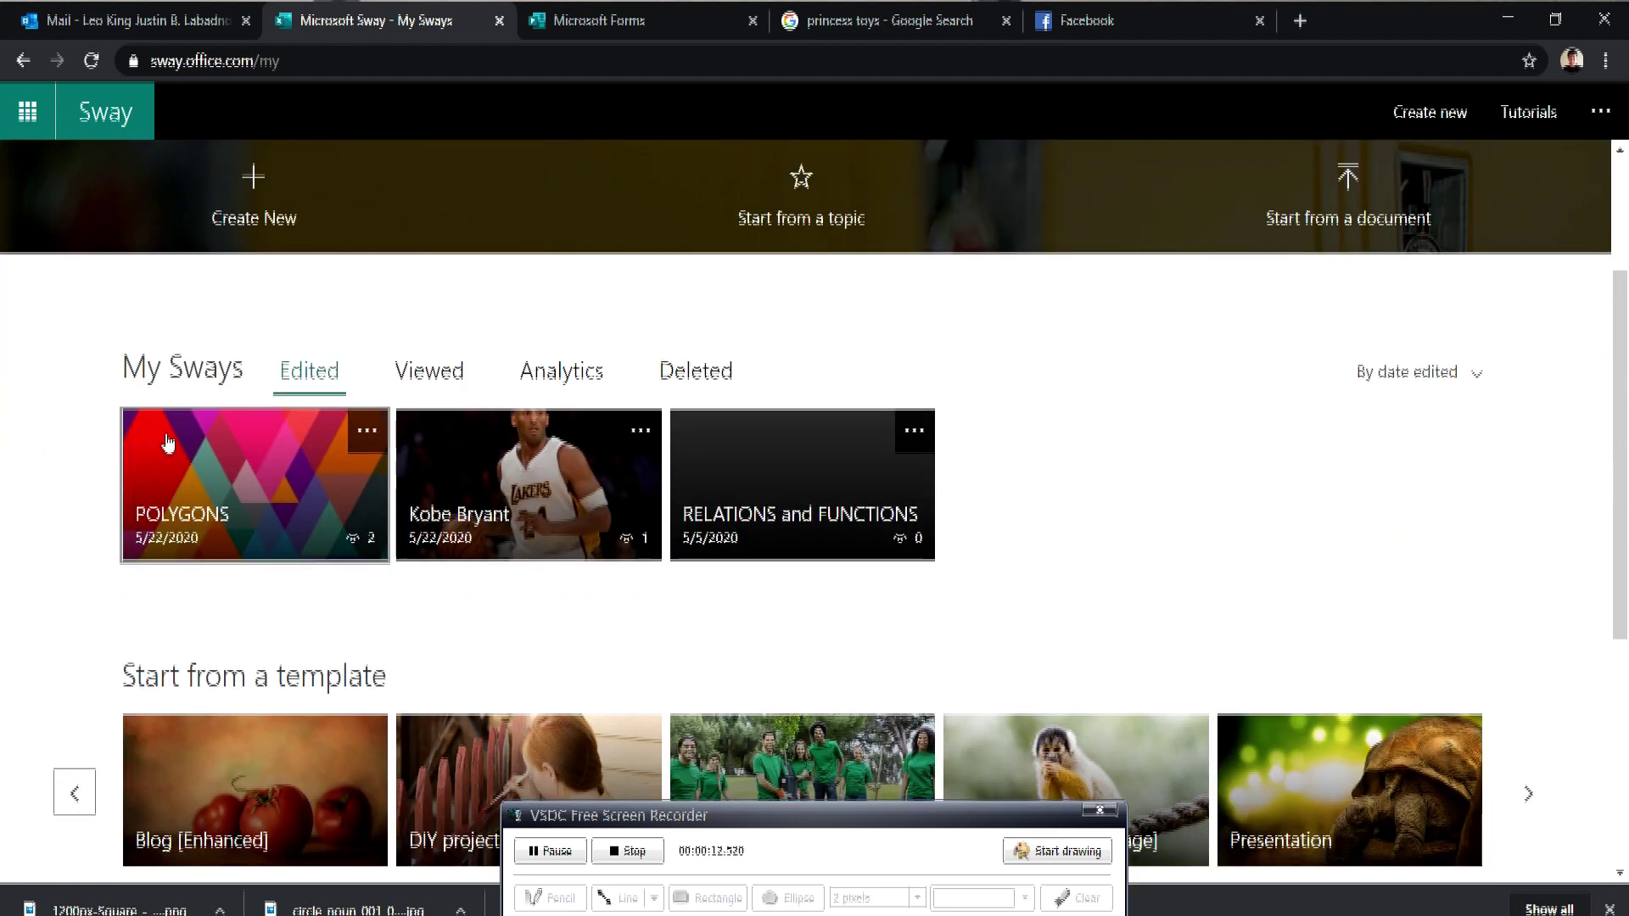
pyautogui.scroll(-3, 212, 462)
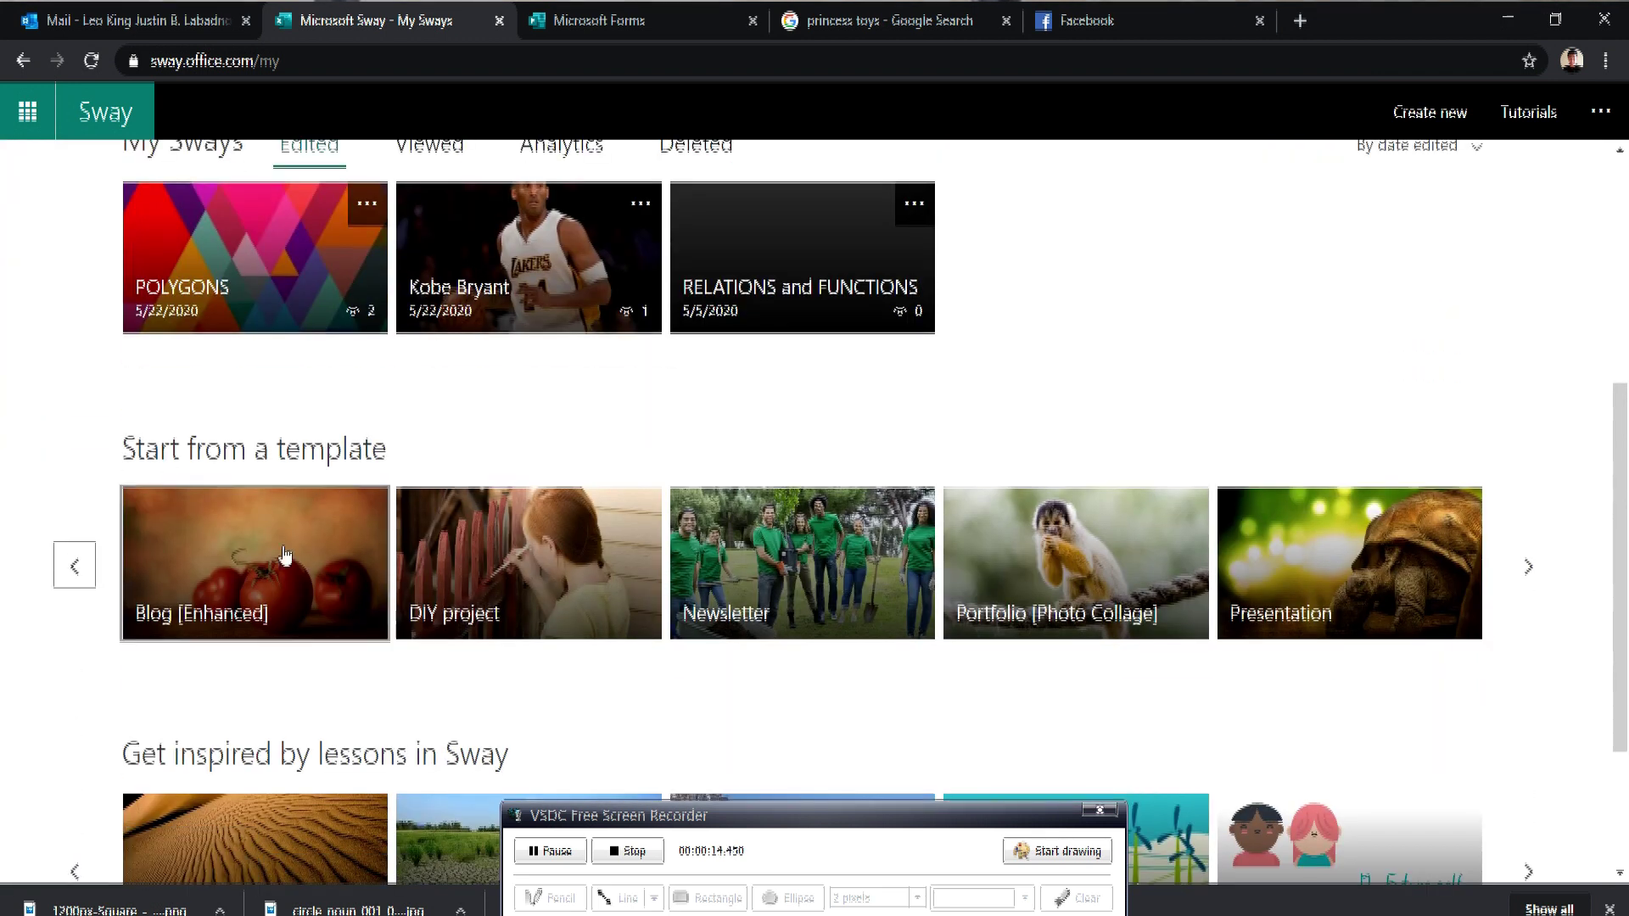
pyautogui.scroll(-3, 198, 689)
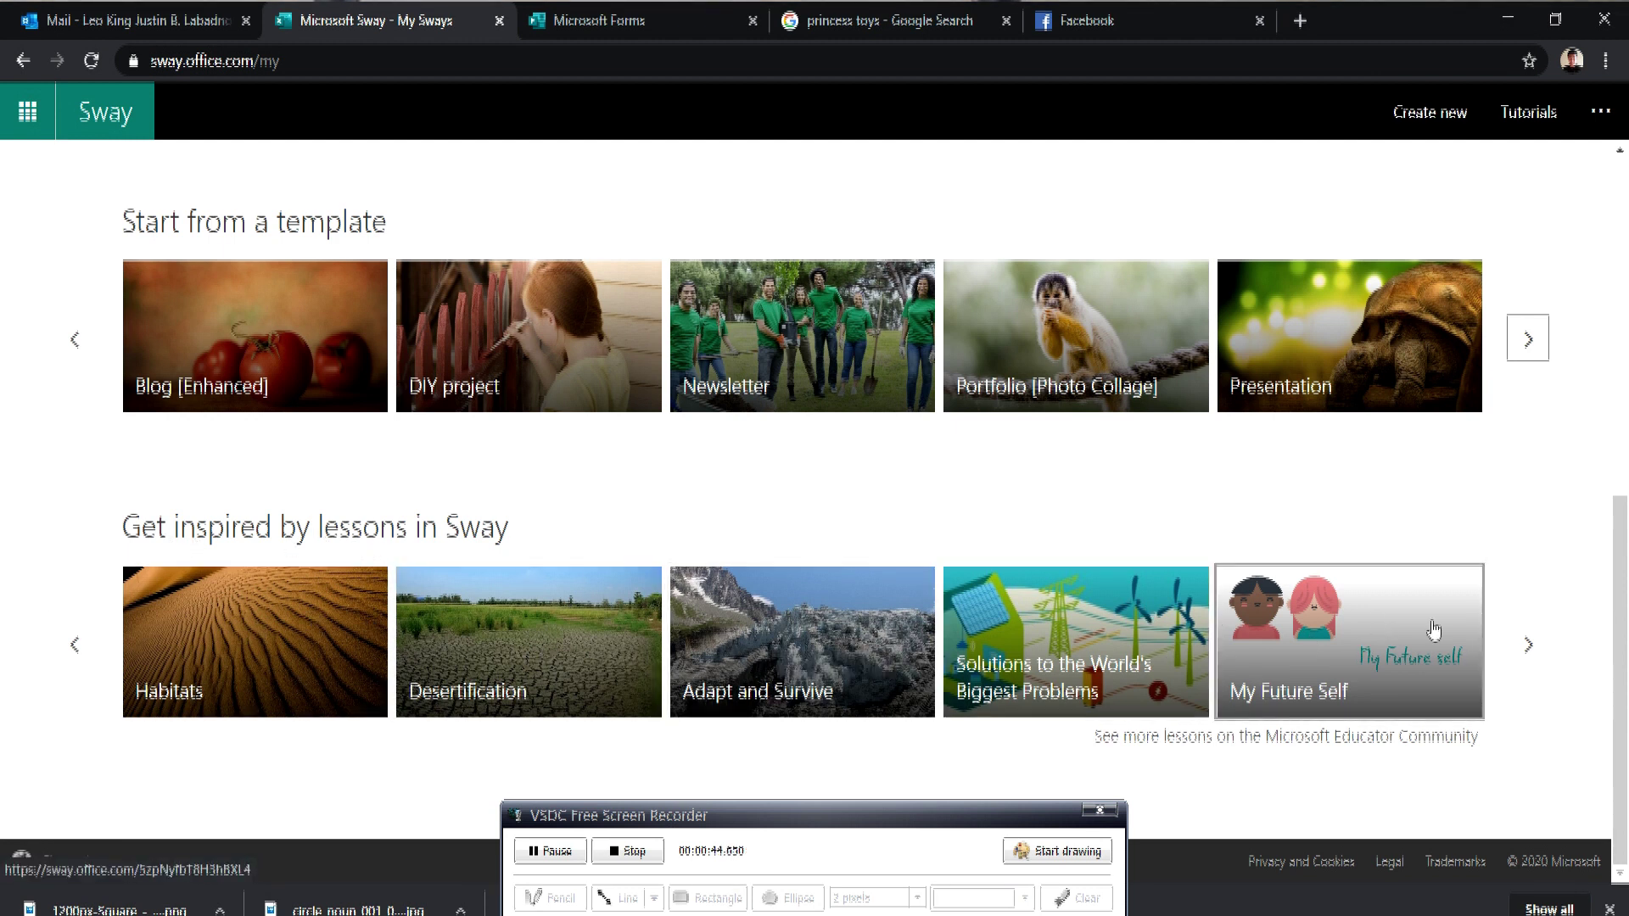
pyautogui.click(1527, 651)
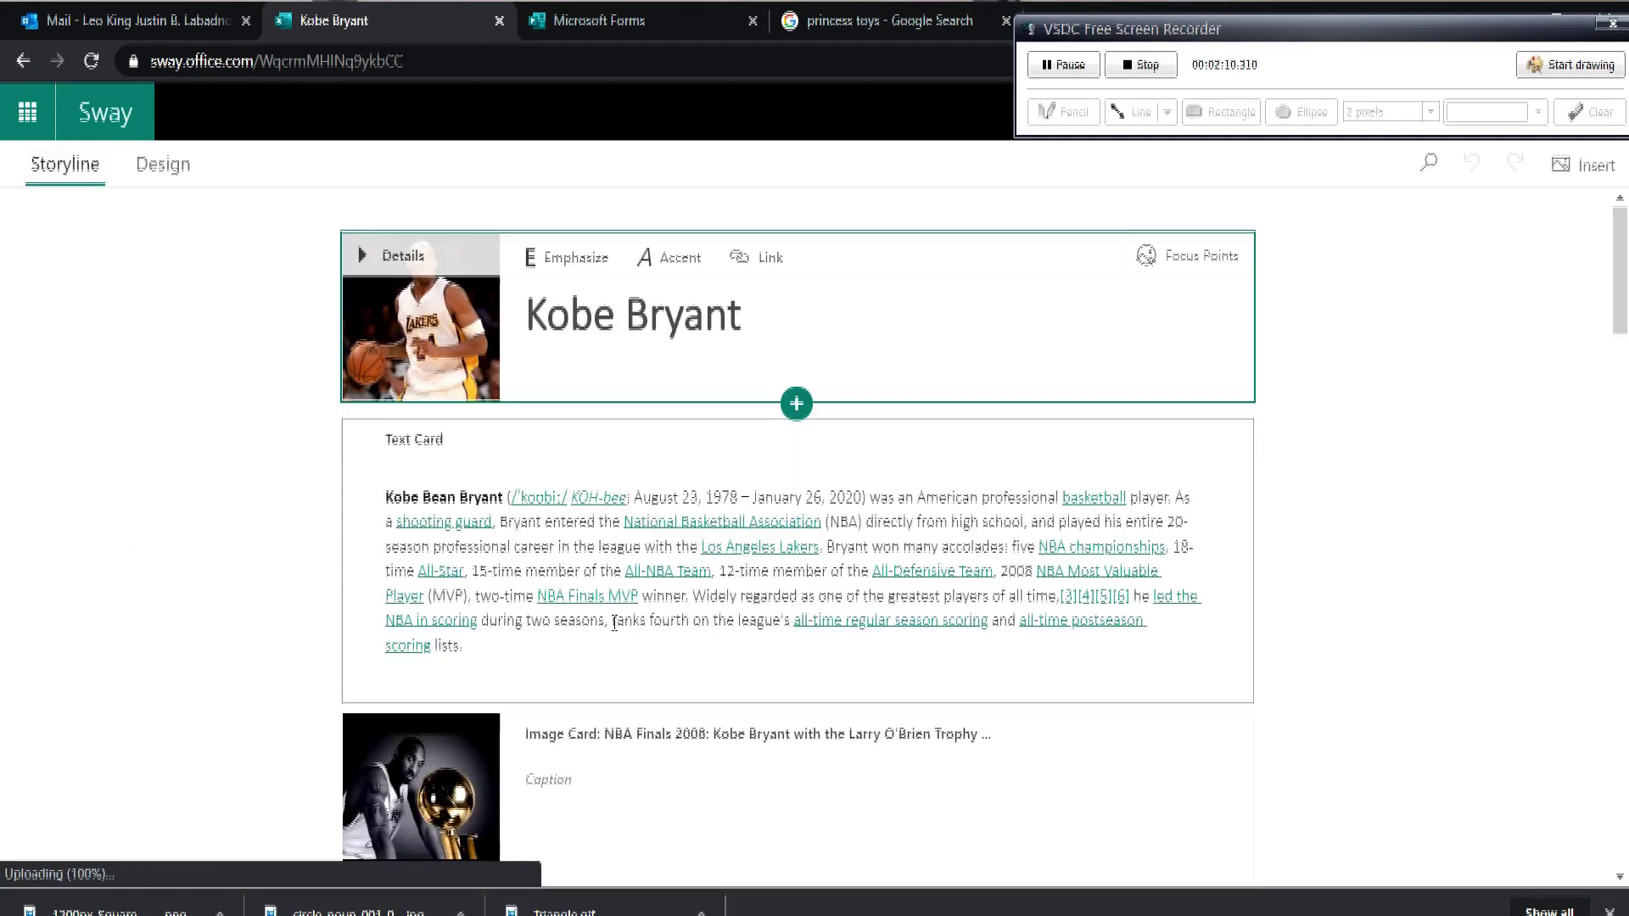
# Preview the Kobe Bryant Sway's design showing biography text, a stacked photo group and a video.
pyautogui.scroll(-3, 724, 543)
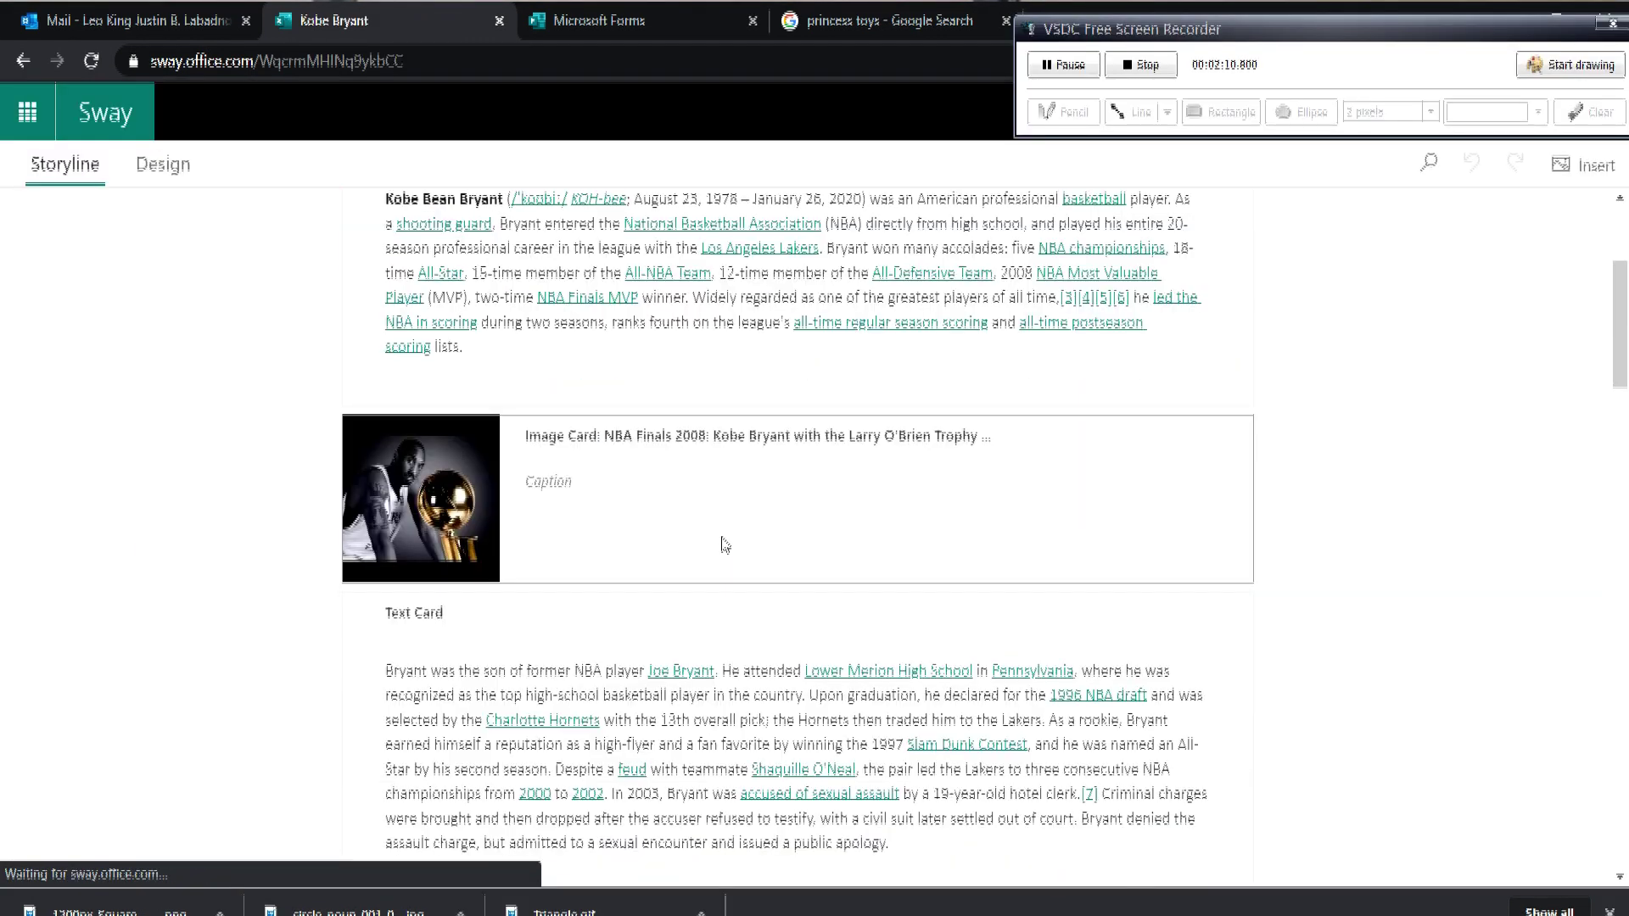
pyautogui.scroll(-15, 723, 544)
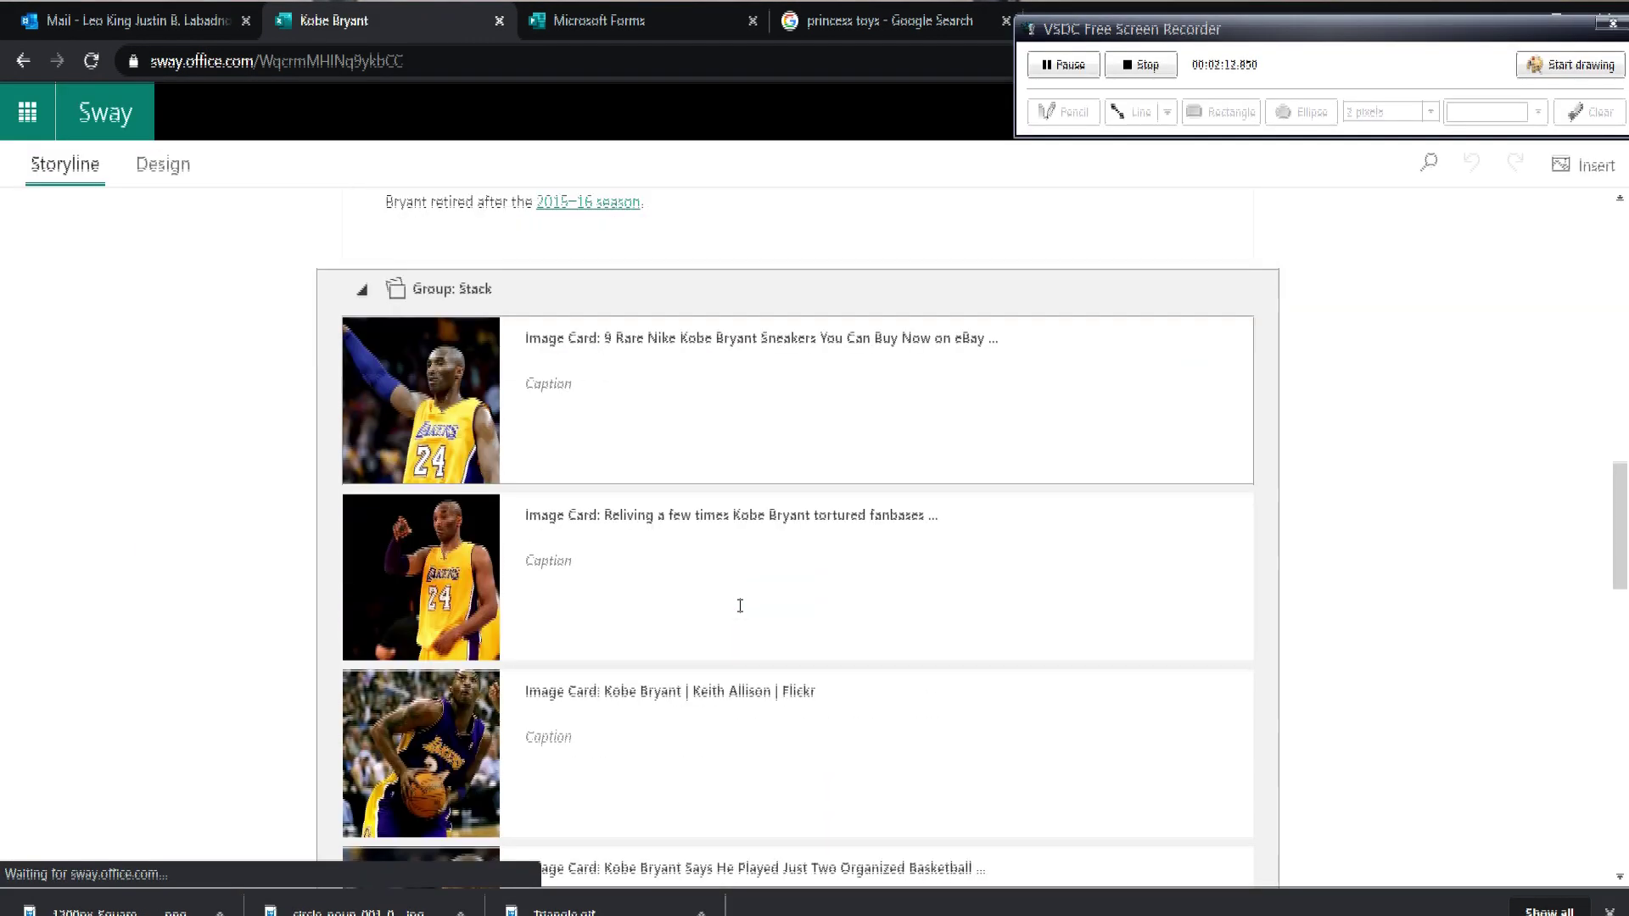
pyautogui.scroll(-10, 740, 604)
pyautogui.scroll(5, 486, 599)
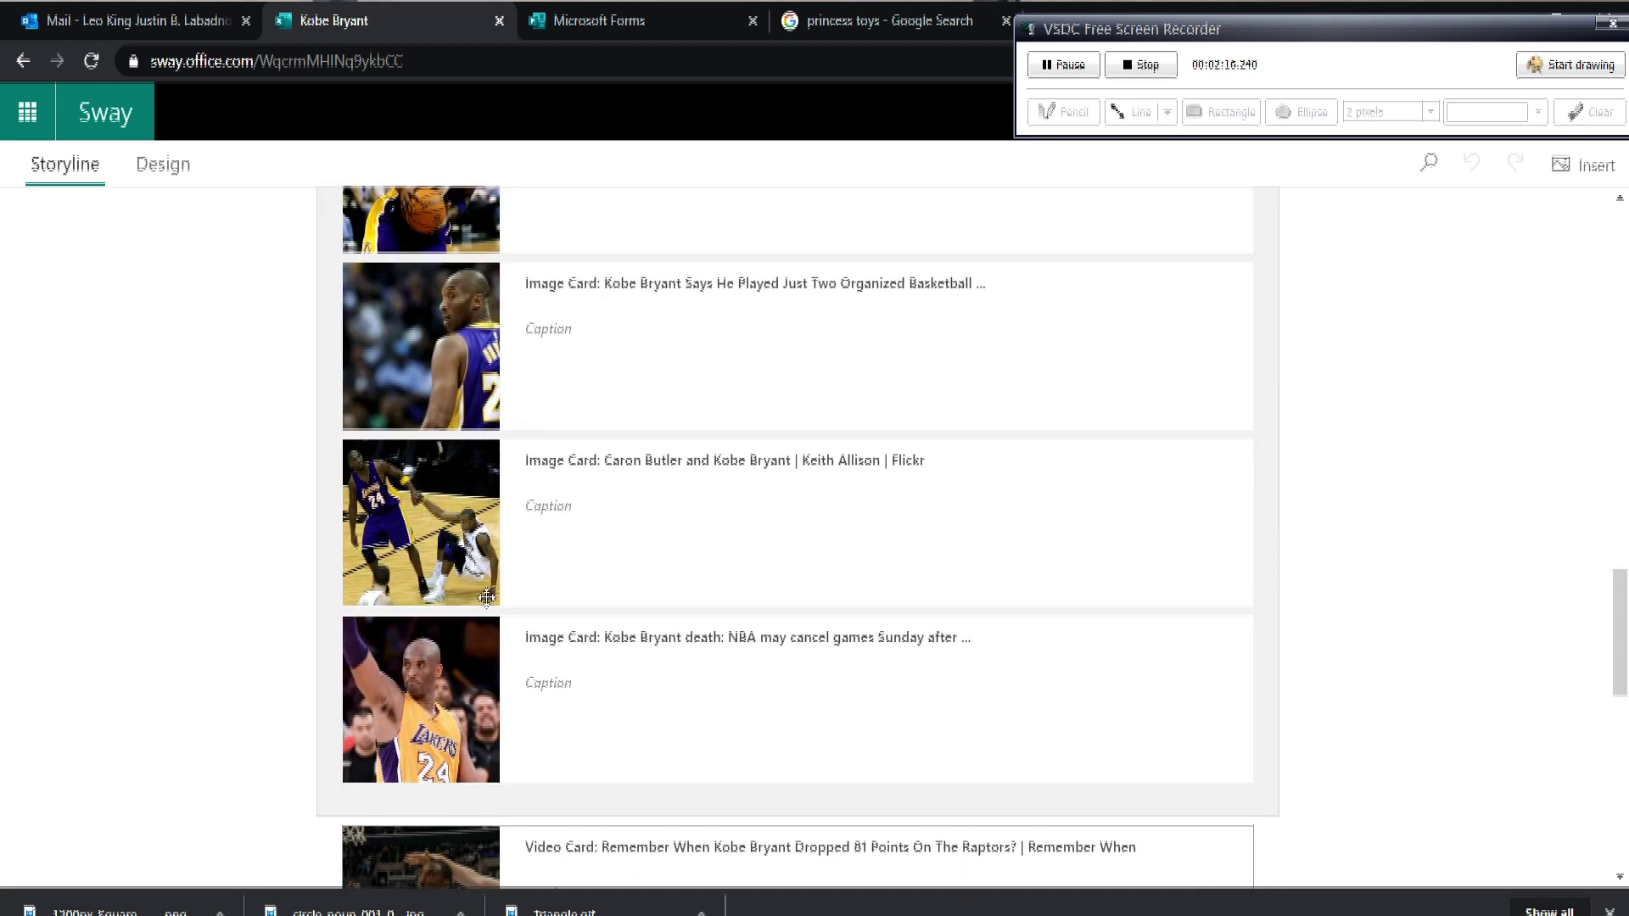
pyautogui.scroll(10, 486, 598)
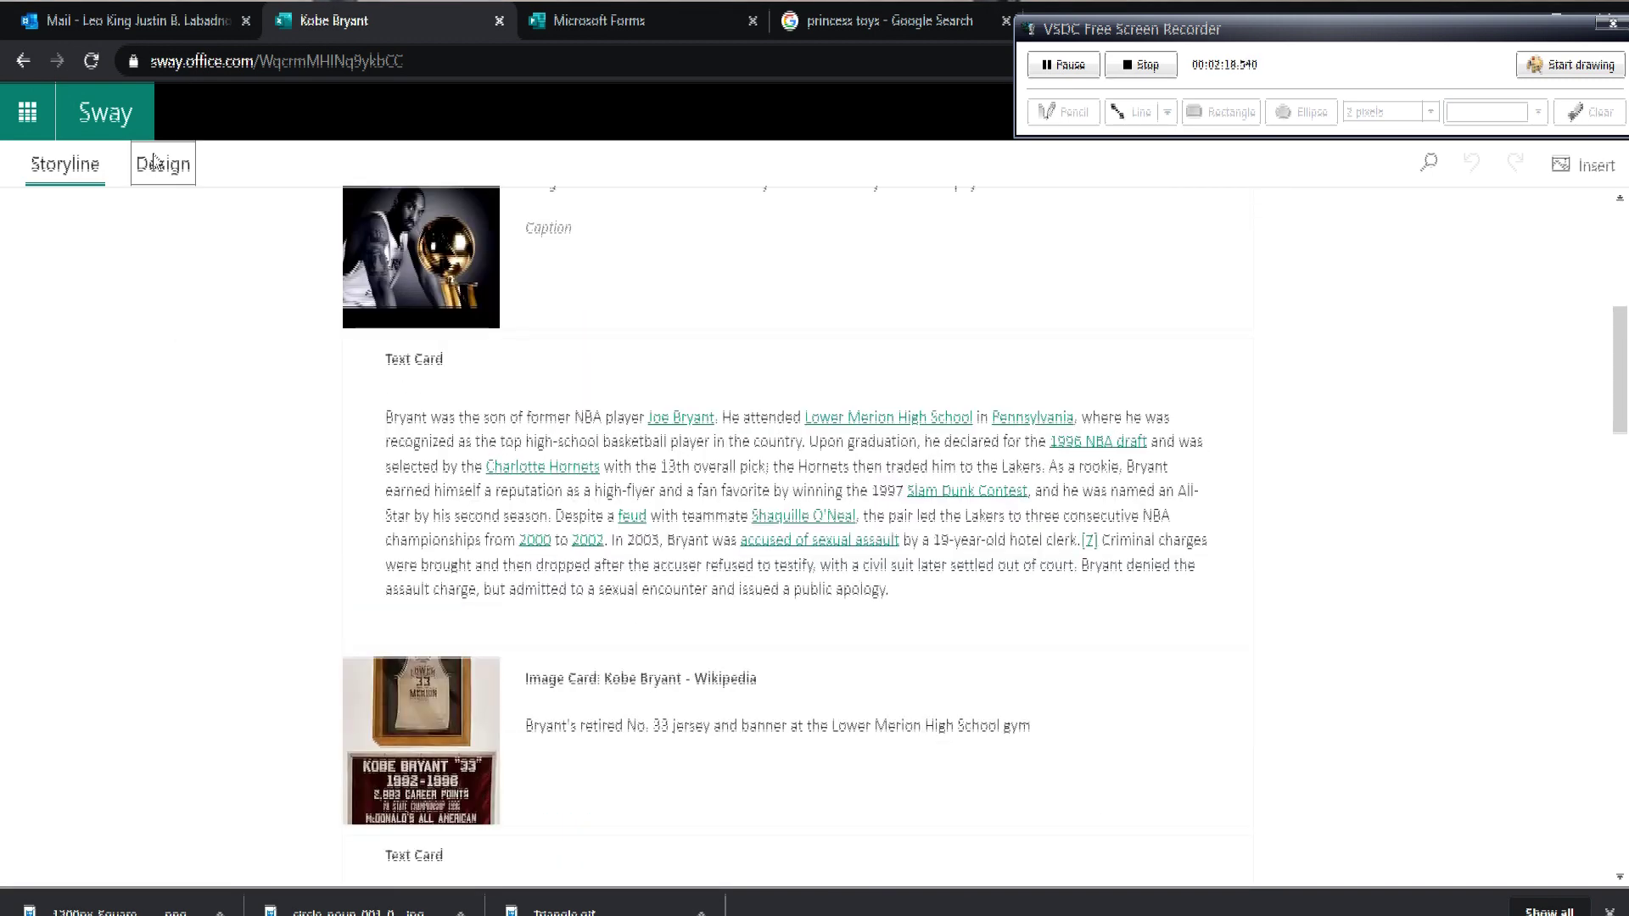
pyautogui.click(154, 163)
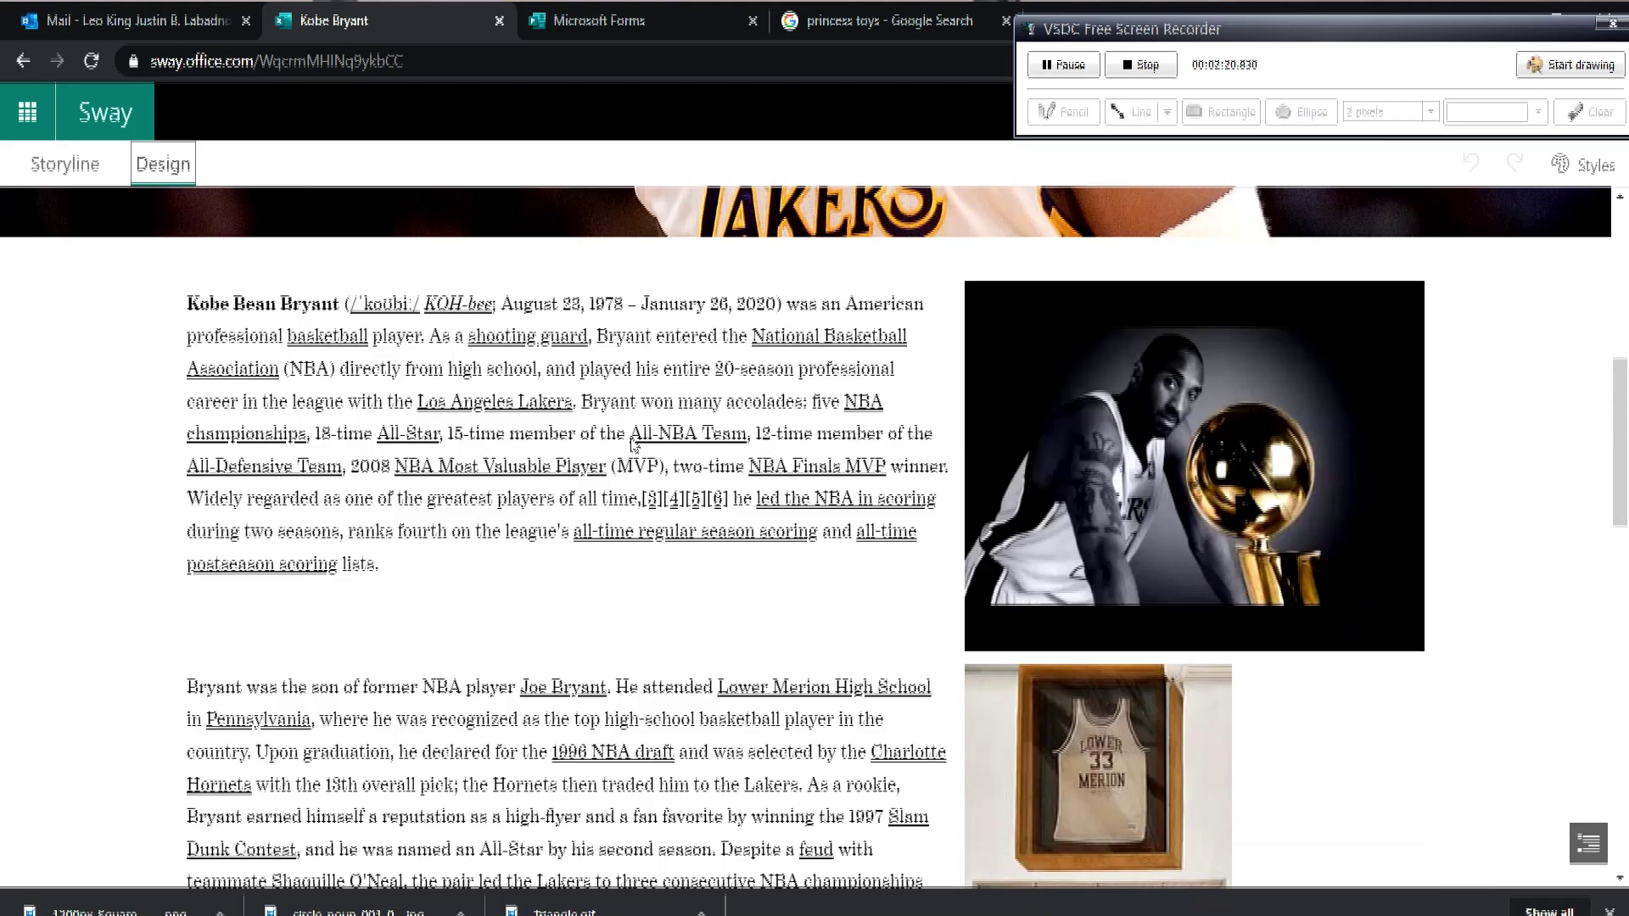
pyautogui.scroll(-18, 632, 444)
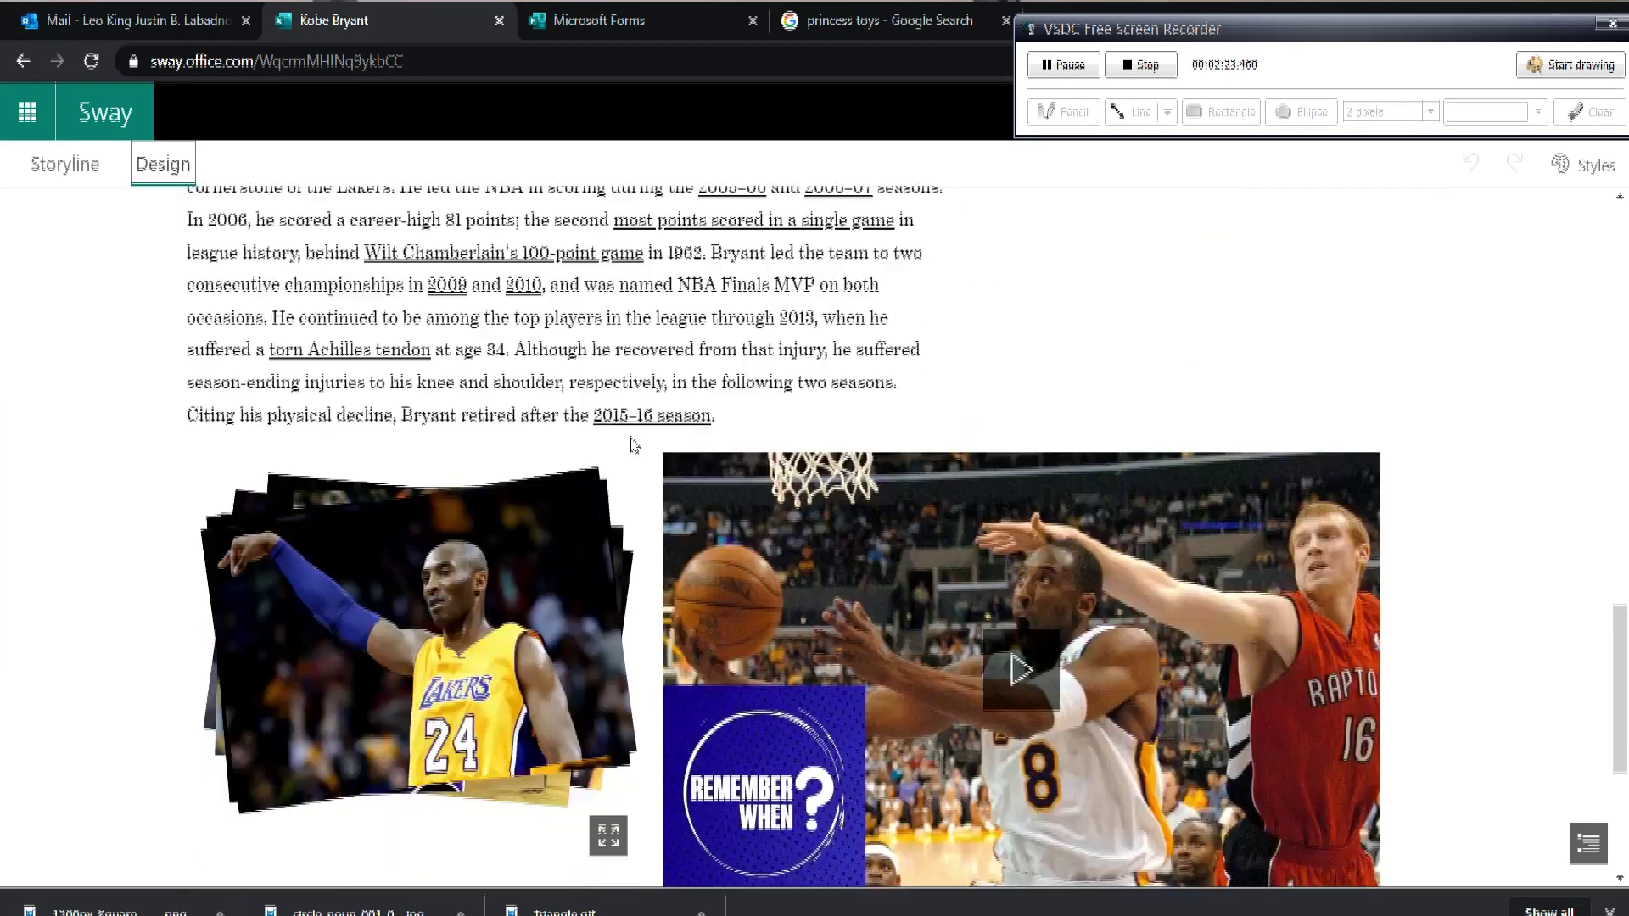
pyautogui.scroll(-5, 632, 444)
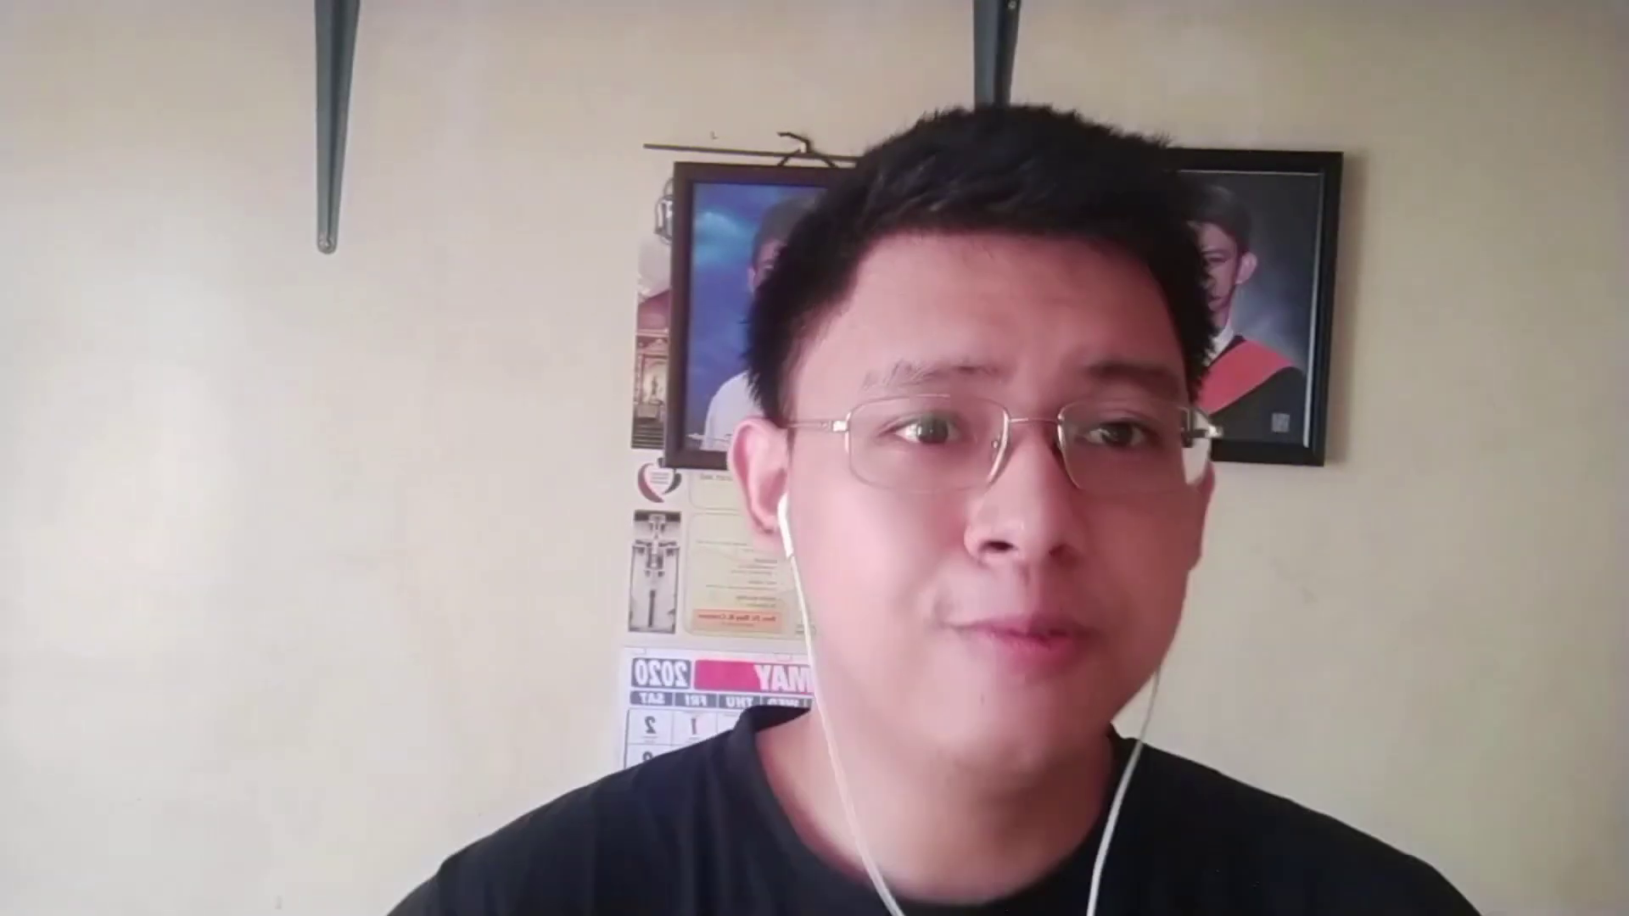